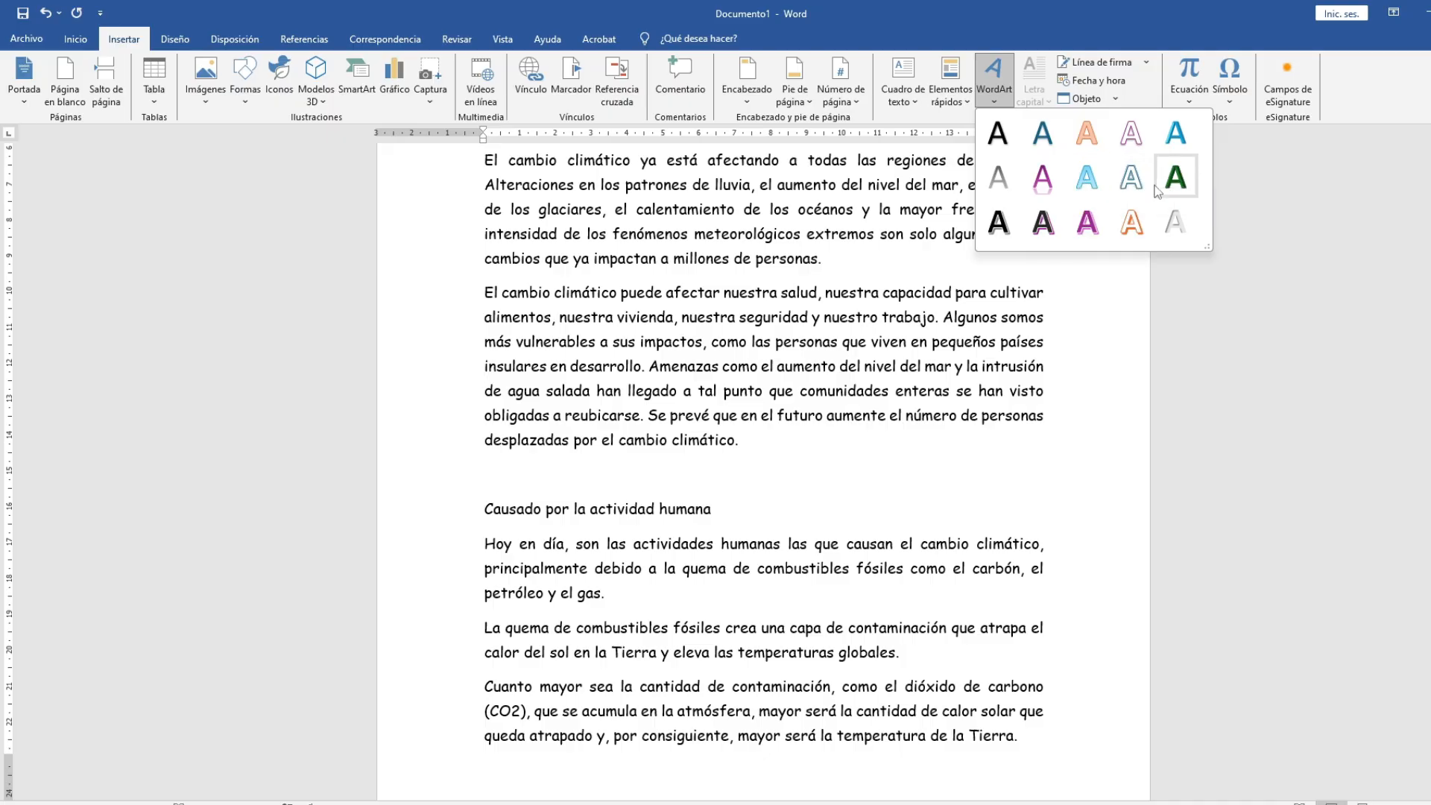
Insert a light blue WordArt on the blank line above "Causado por la actividad humana" and set its wrapping to in line with text
click(1094, 190)
click(1067, 97)
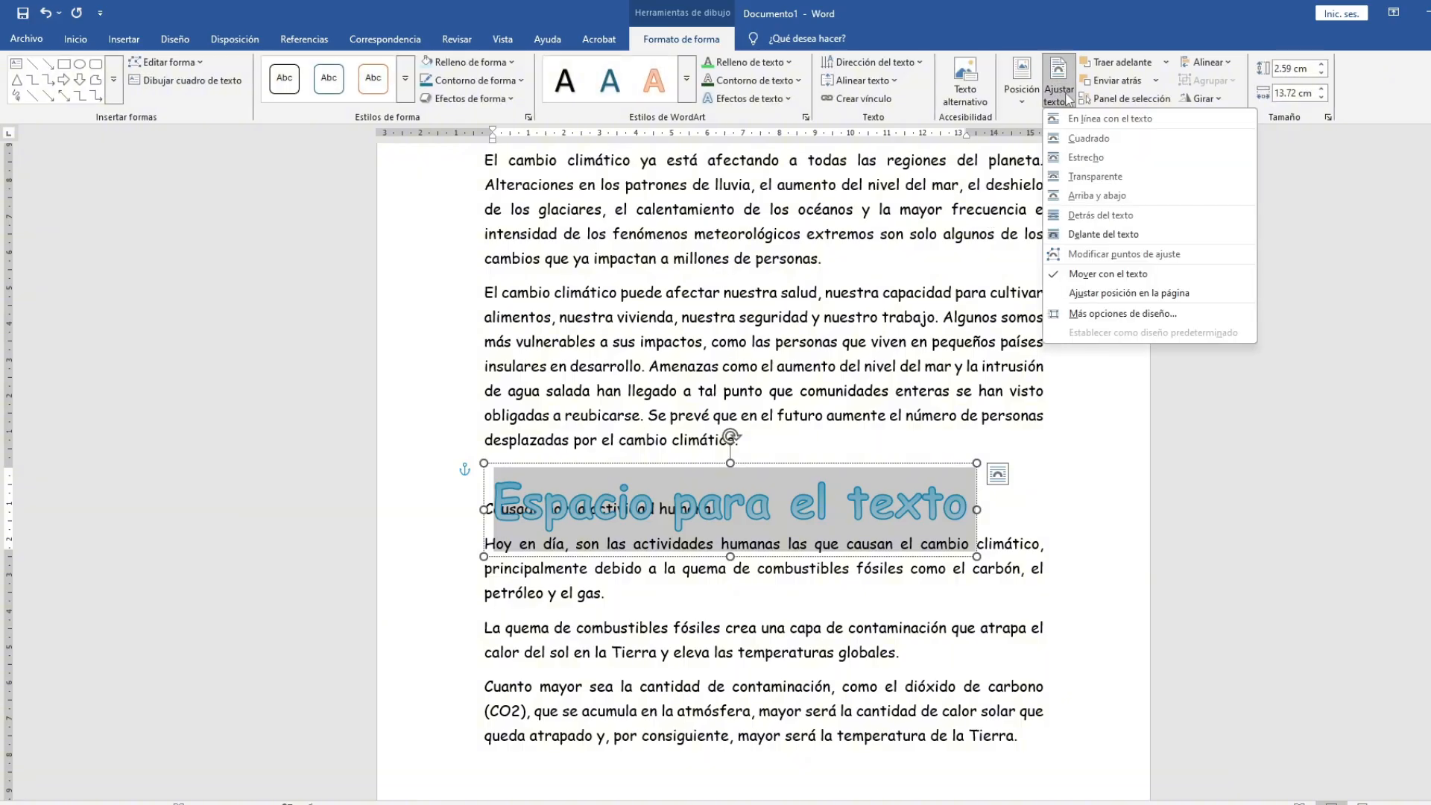
click(1097, 195)
Cut the plain heading line "Causado por la actividad humana" below the WordArt
click(491, 583)
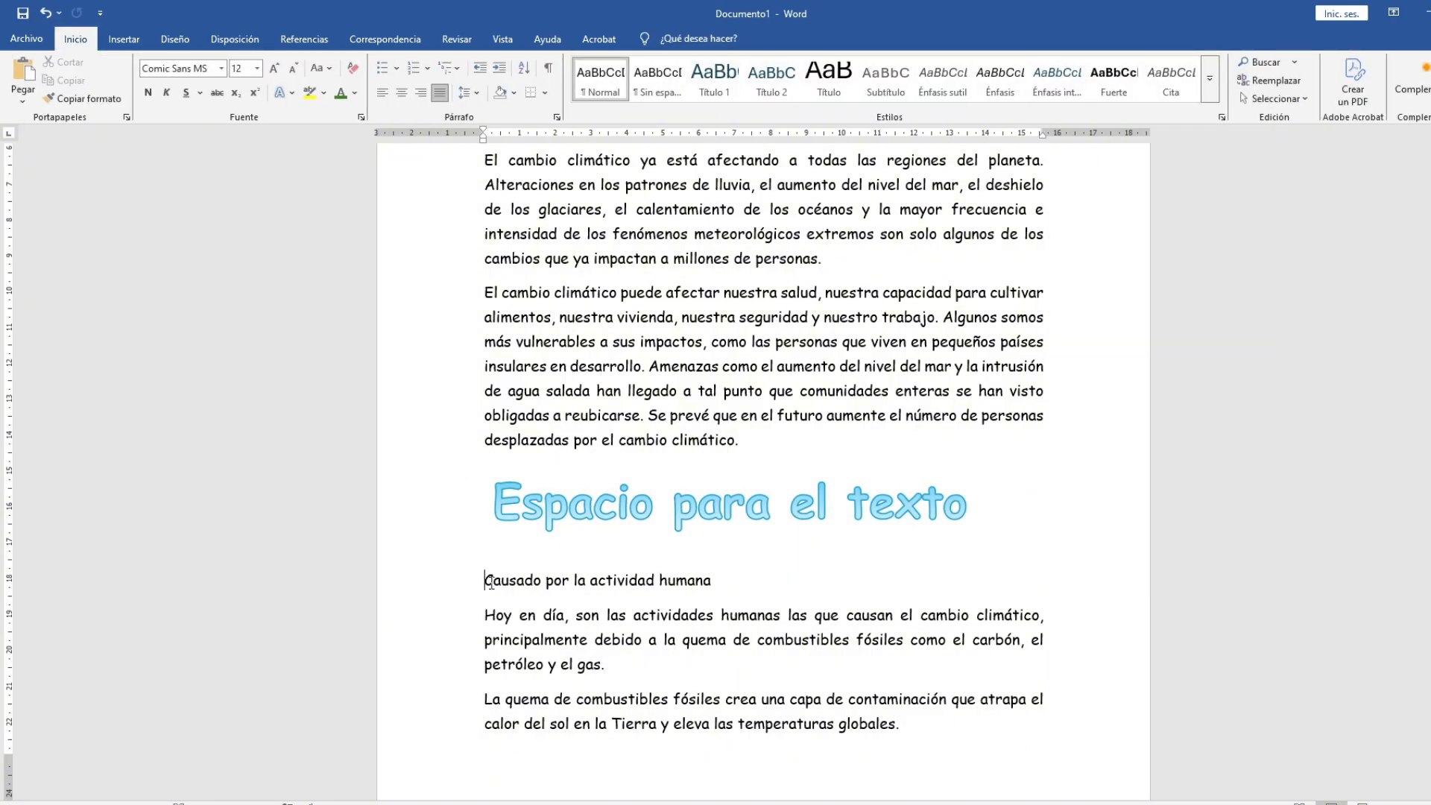
click(455, 593)
key(ctrl+c)
right_click(455, 594)
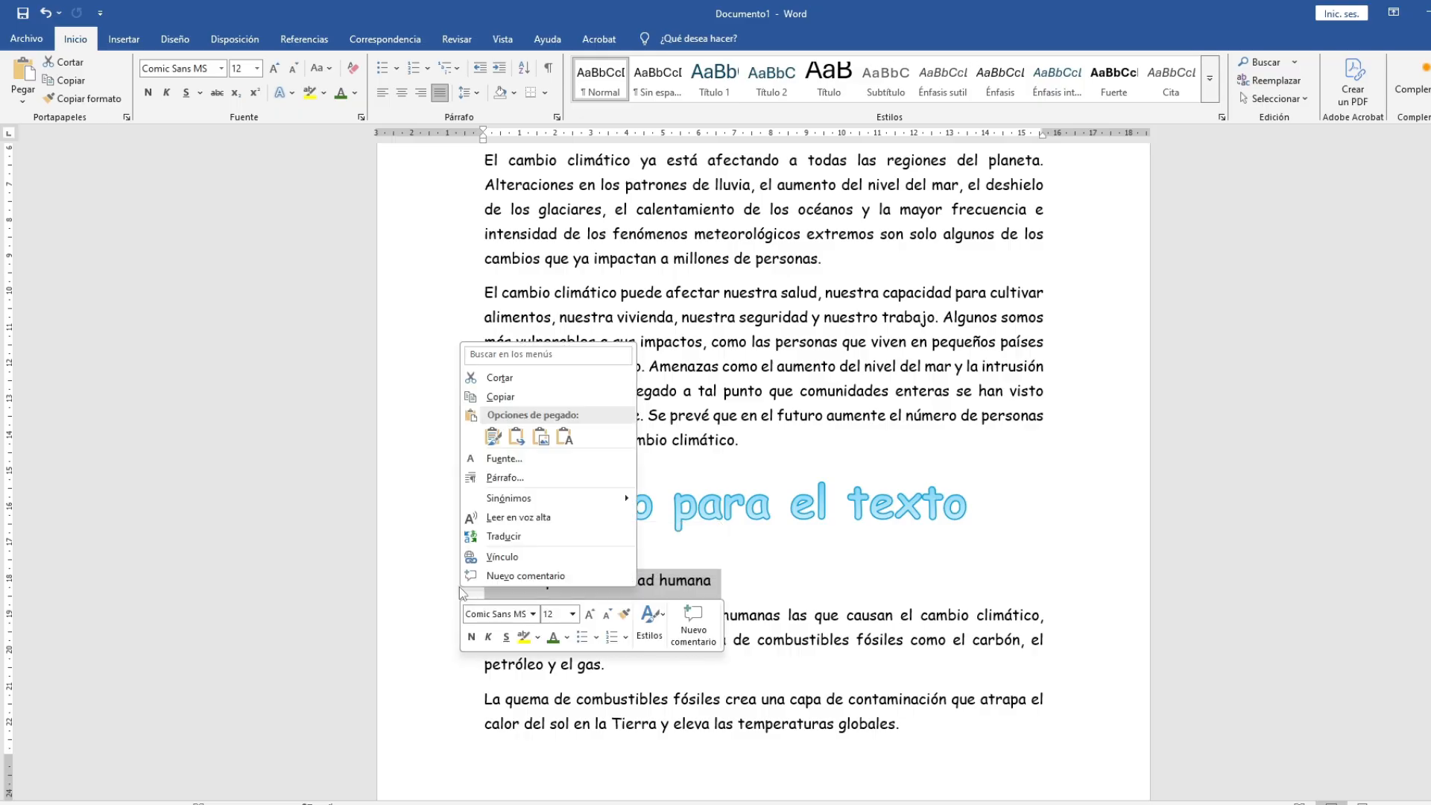
click(499, 378)
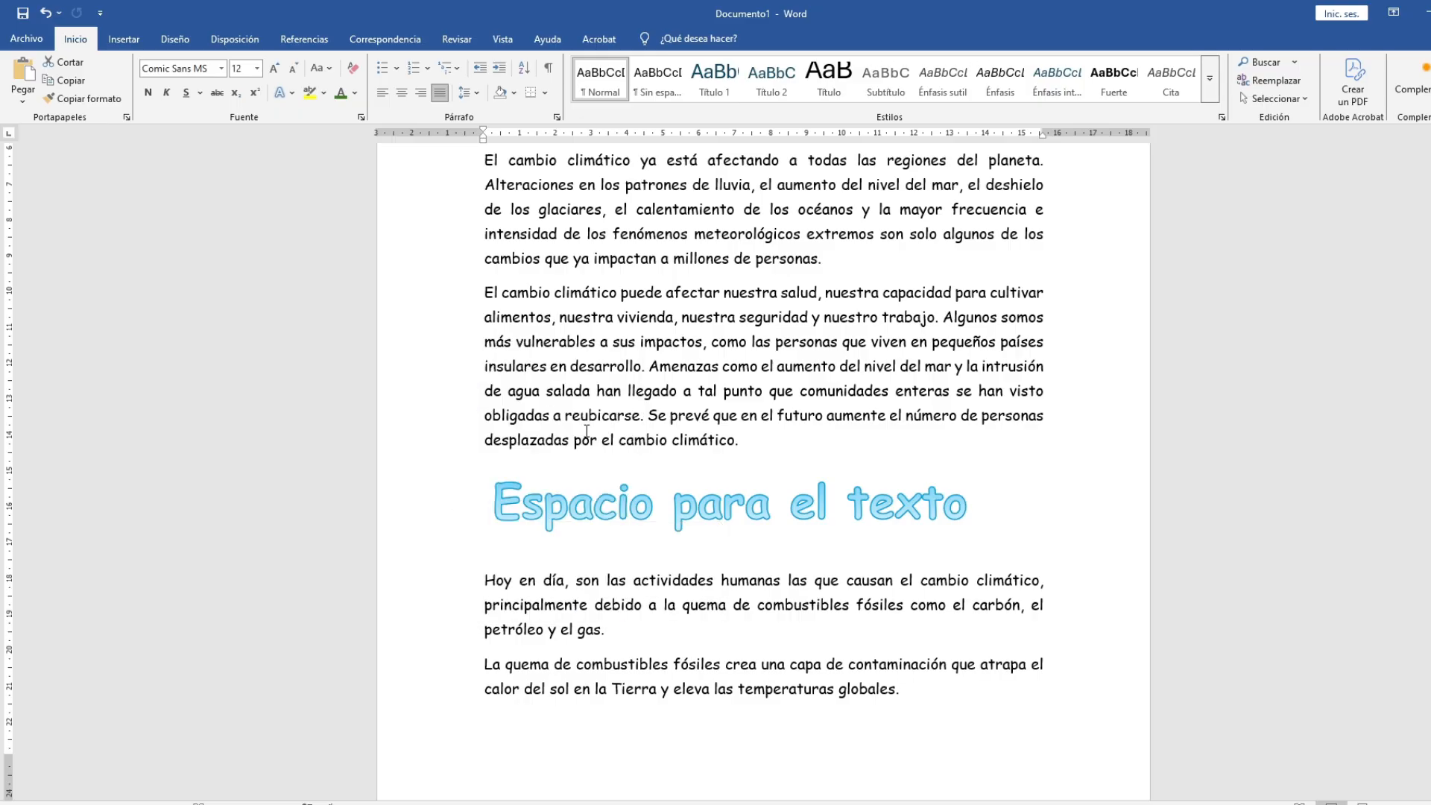
Replace the WordArt's placeholder text with the cut heading, pasted as text only
click(594, 509)
double_click(594, 509)
click(594, 509)
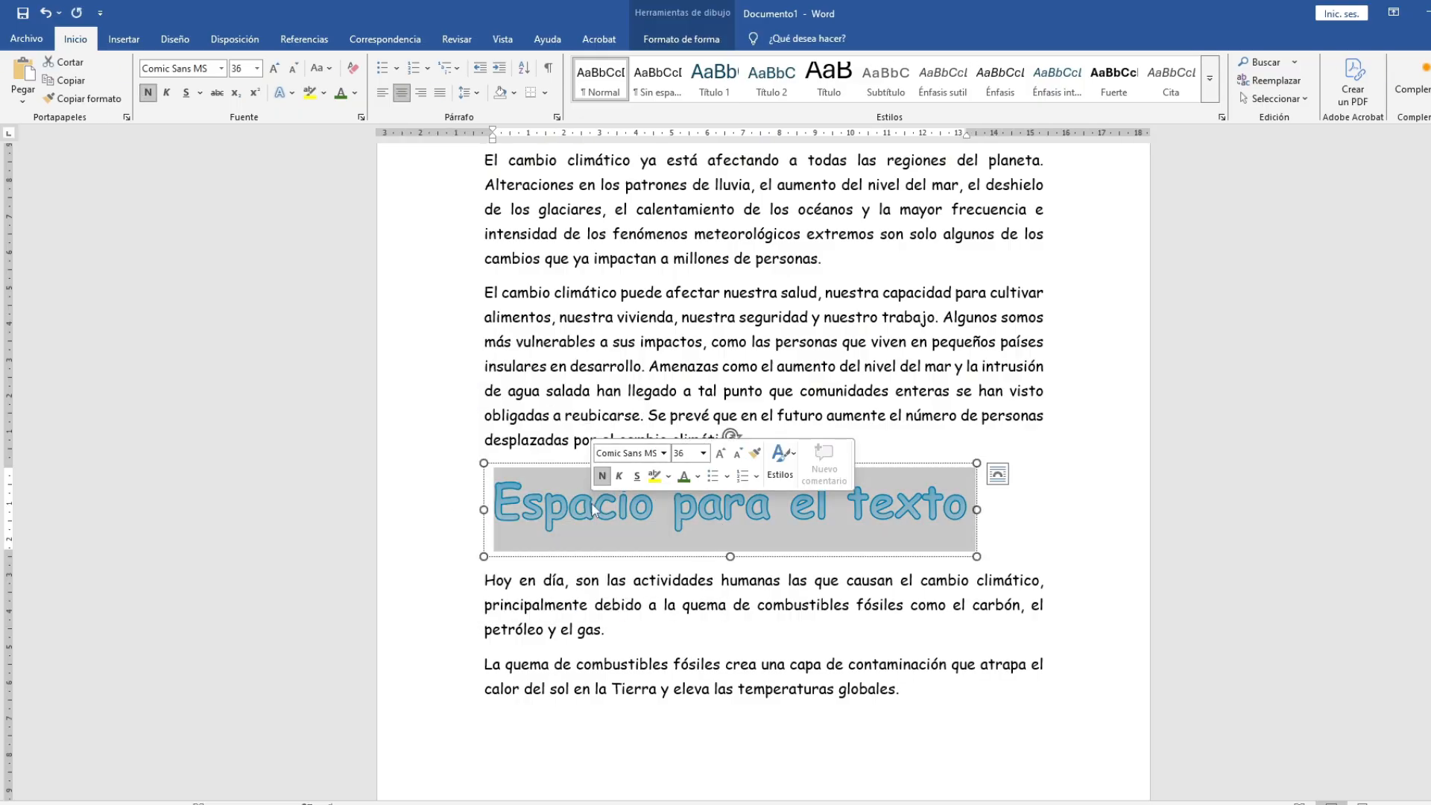
right_click(594, 509)
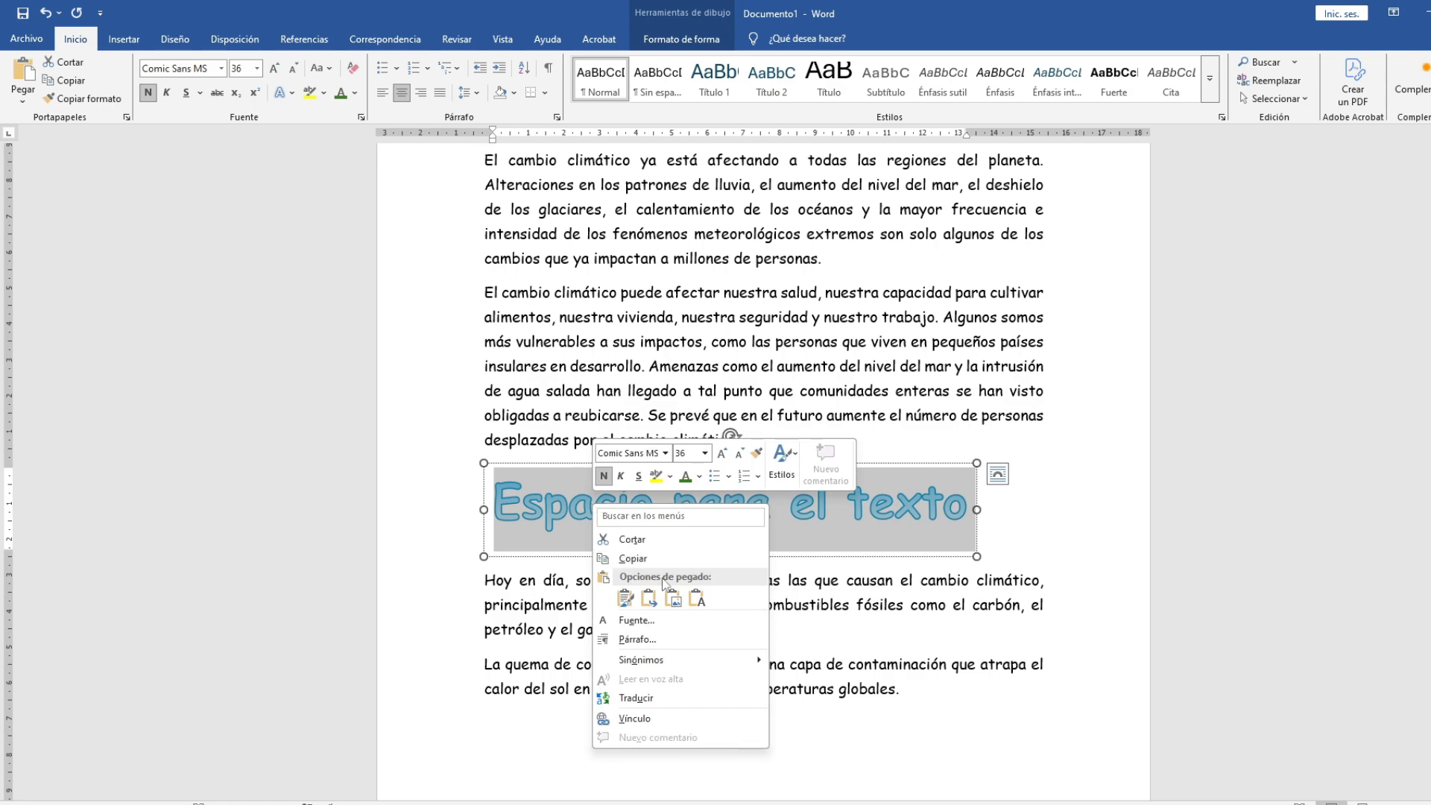
click(695, 600)
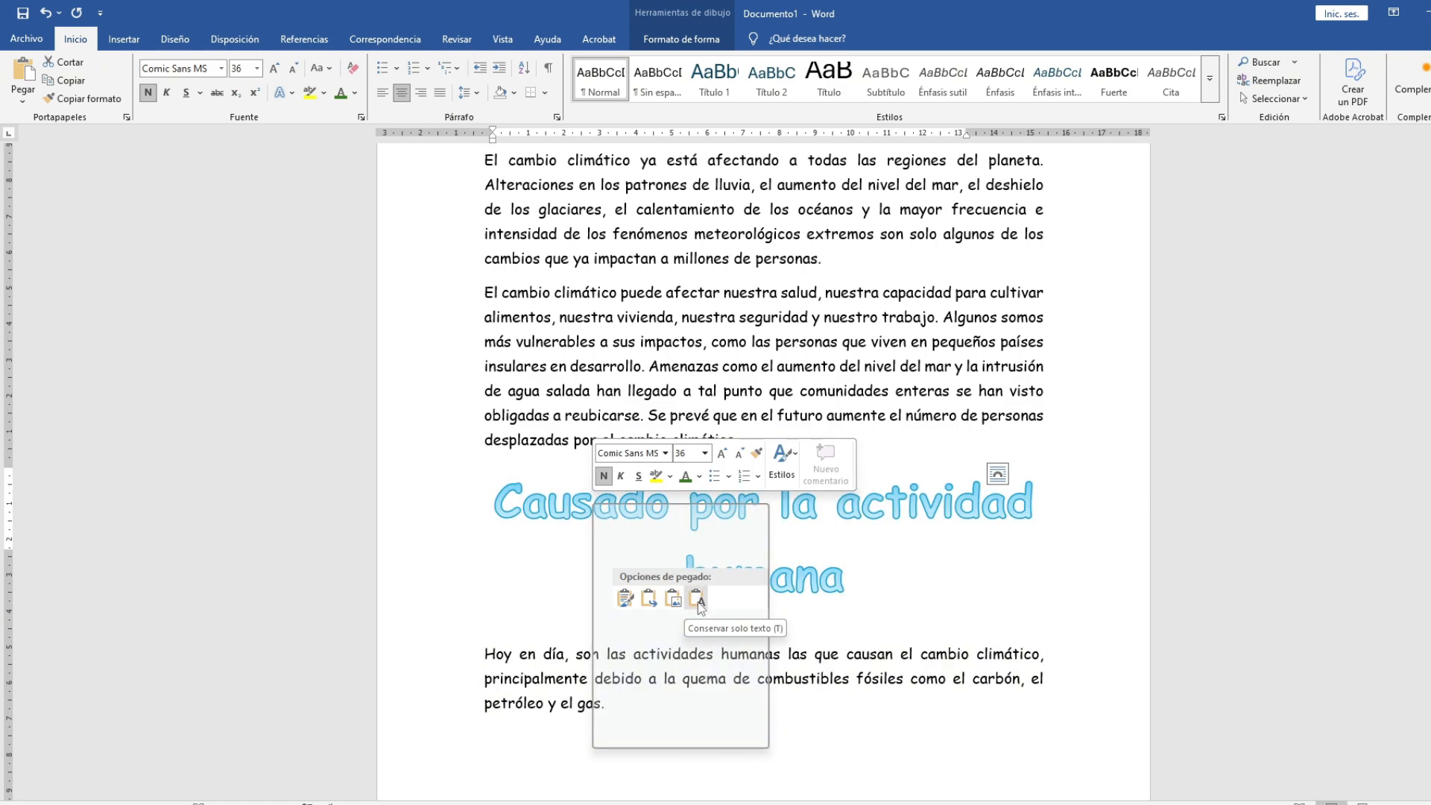
Set the font size of the WordArt heading "Causado por la actividad humana" to 20
triple_click(831, 582)
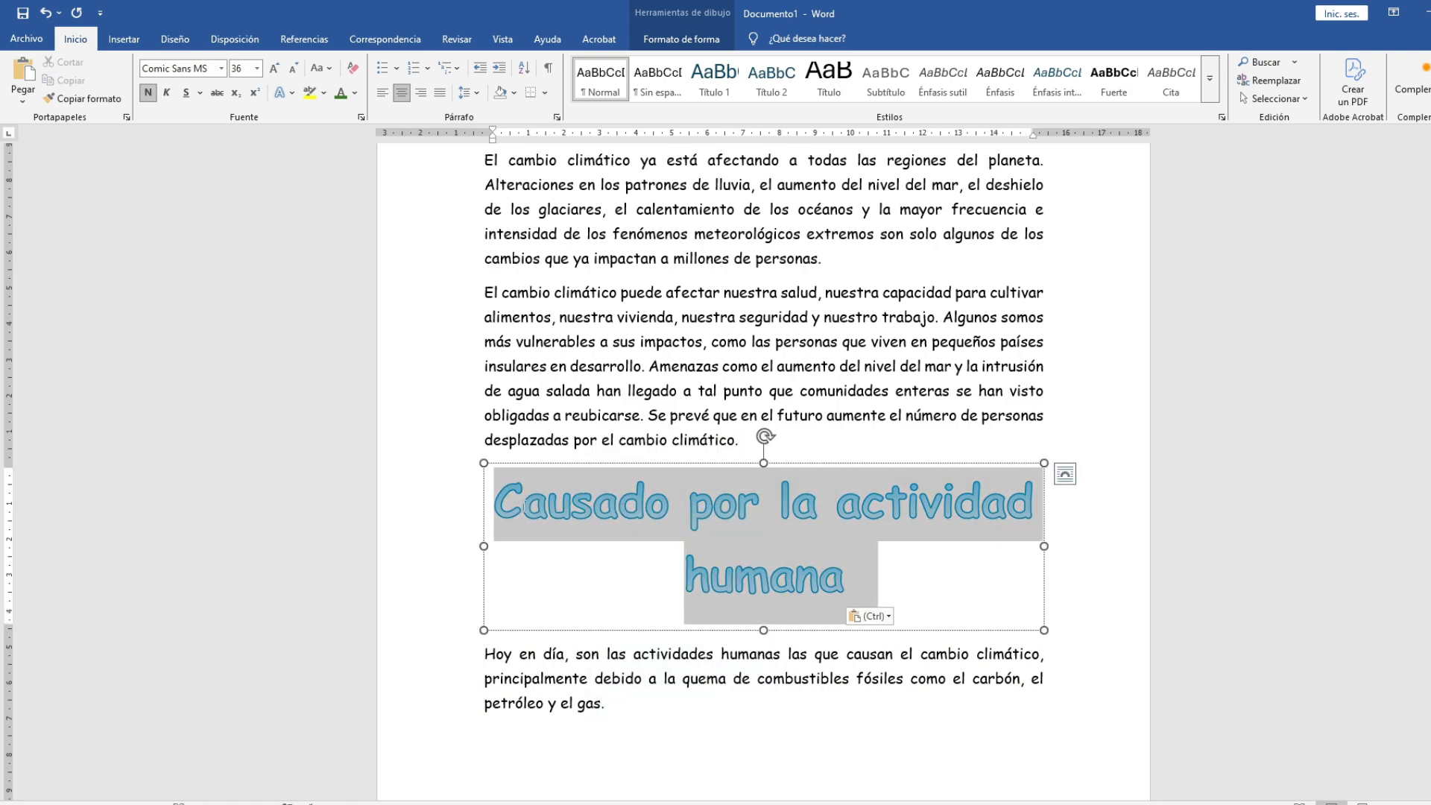
click(258, 67)
click(246, 237)
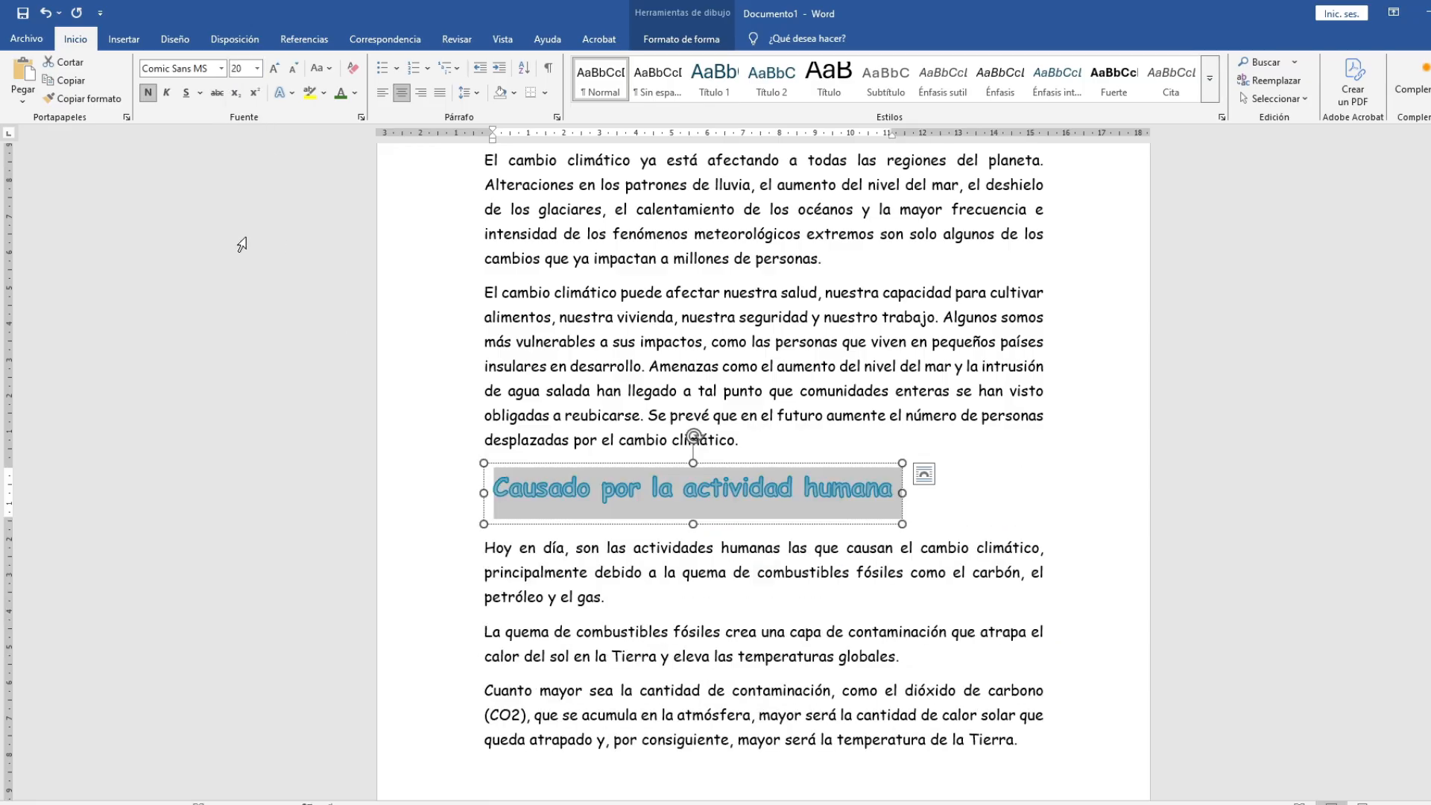
Give the "Causado por la actividad humana" WordArt box a pale light blue shape fill and a dark blue outline
click(421, 492)
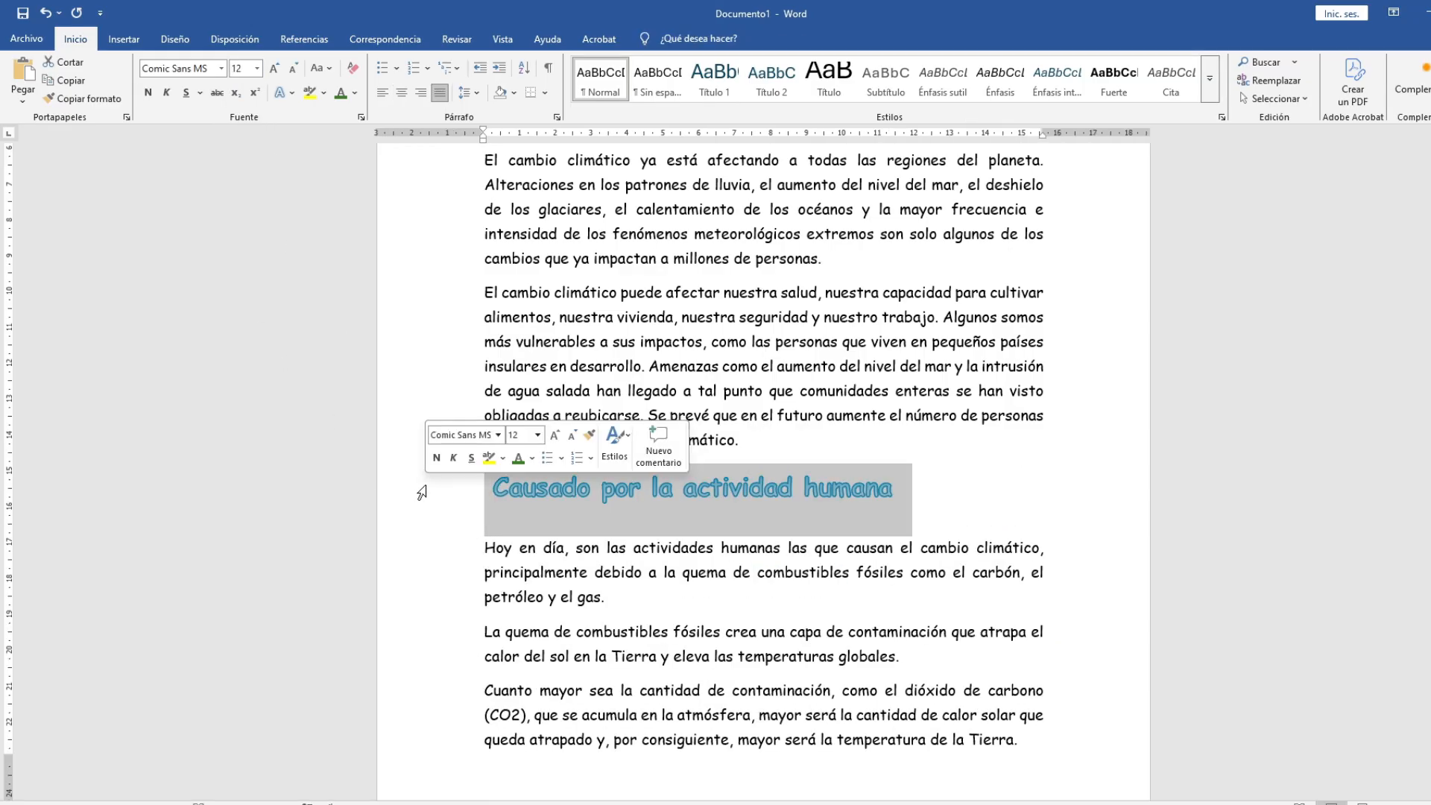
click(682, 468)
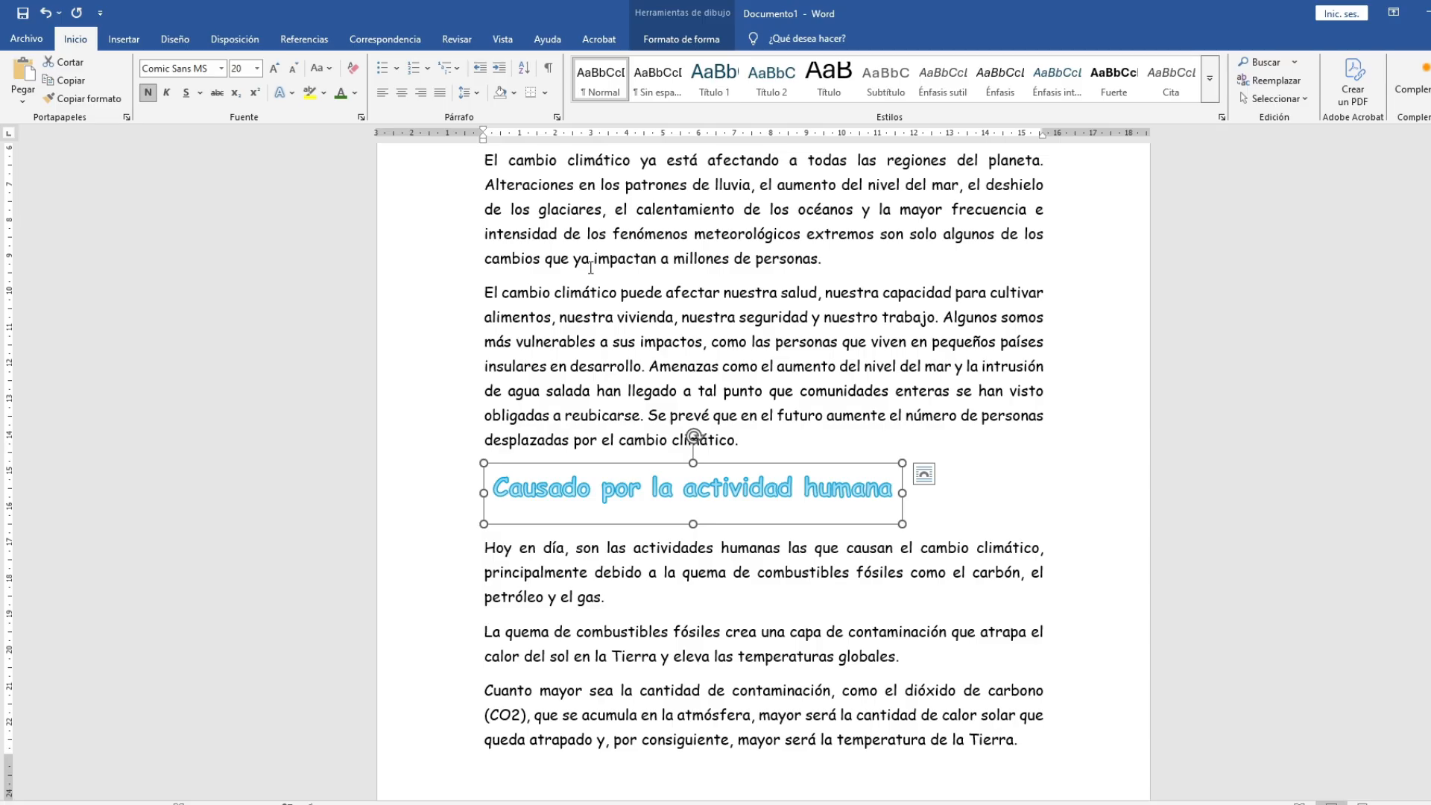
click(681, 39)
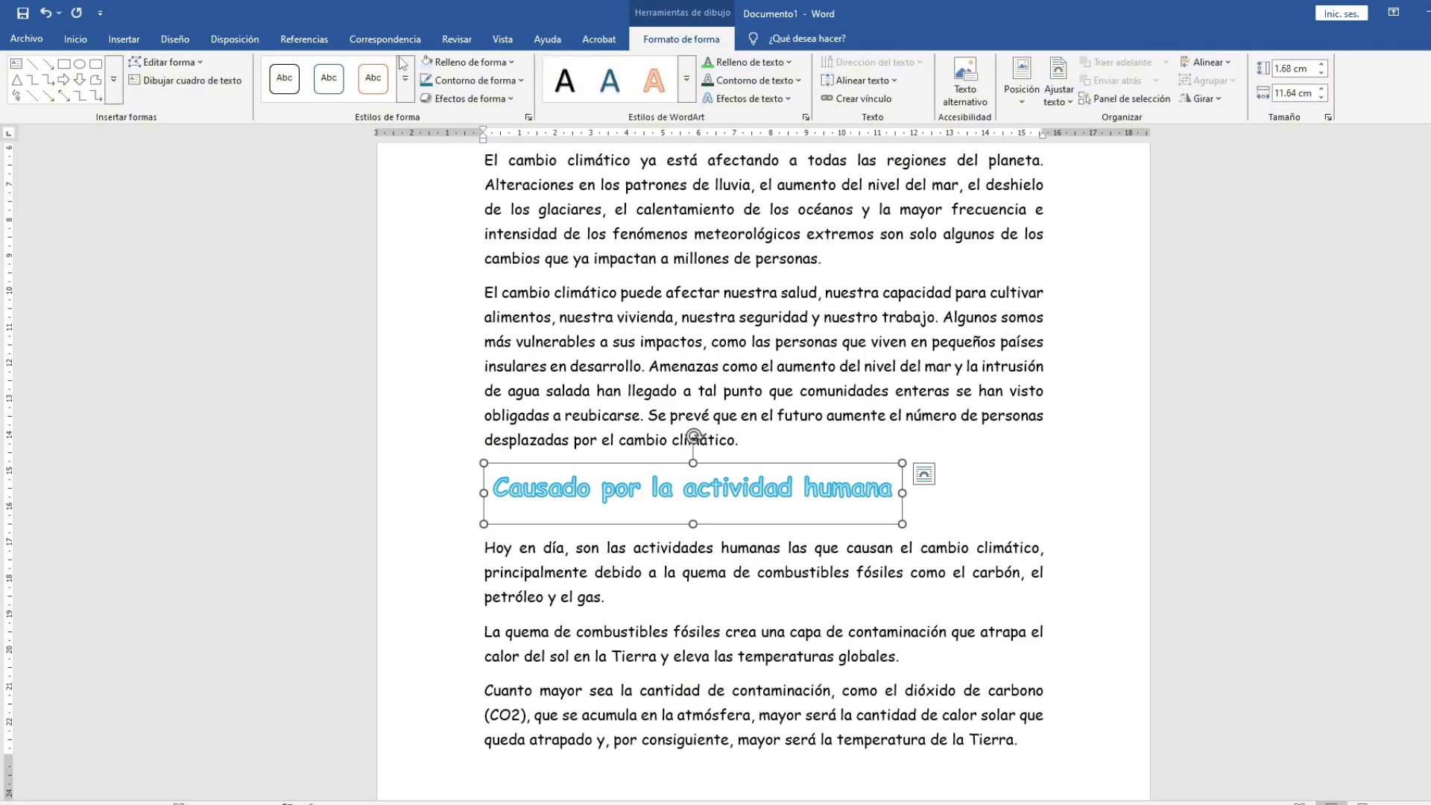
click(514, 64)
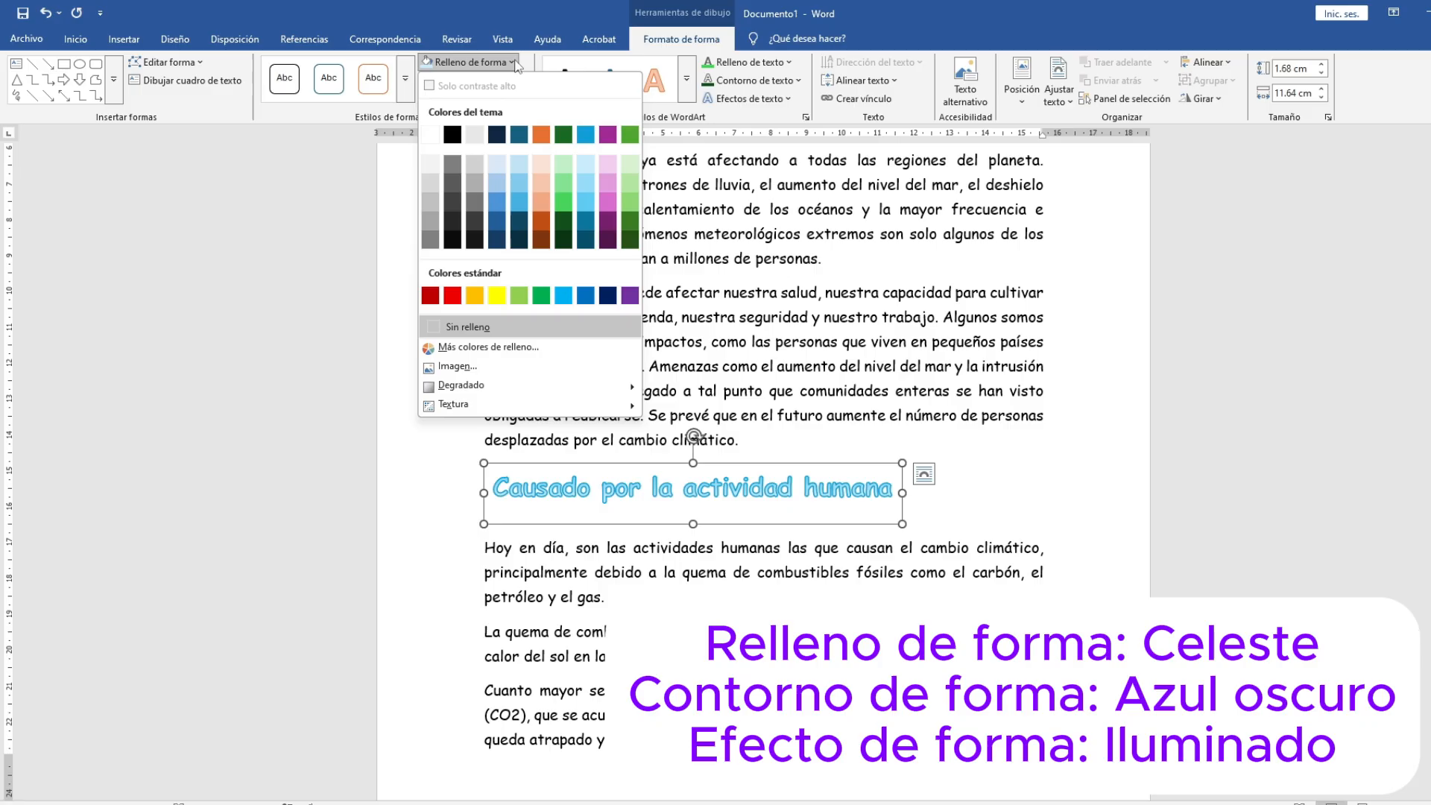
click(585, 167)
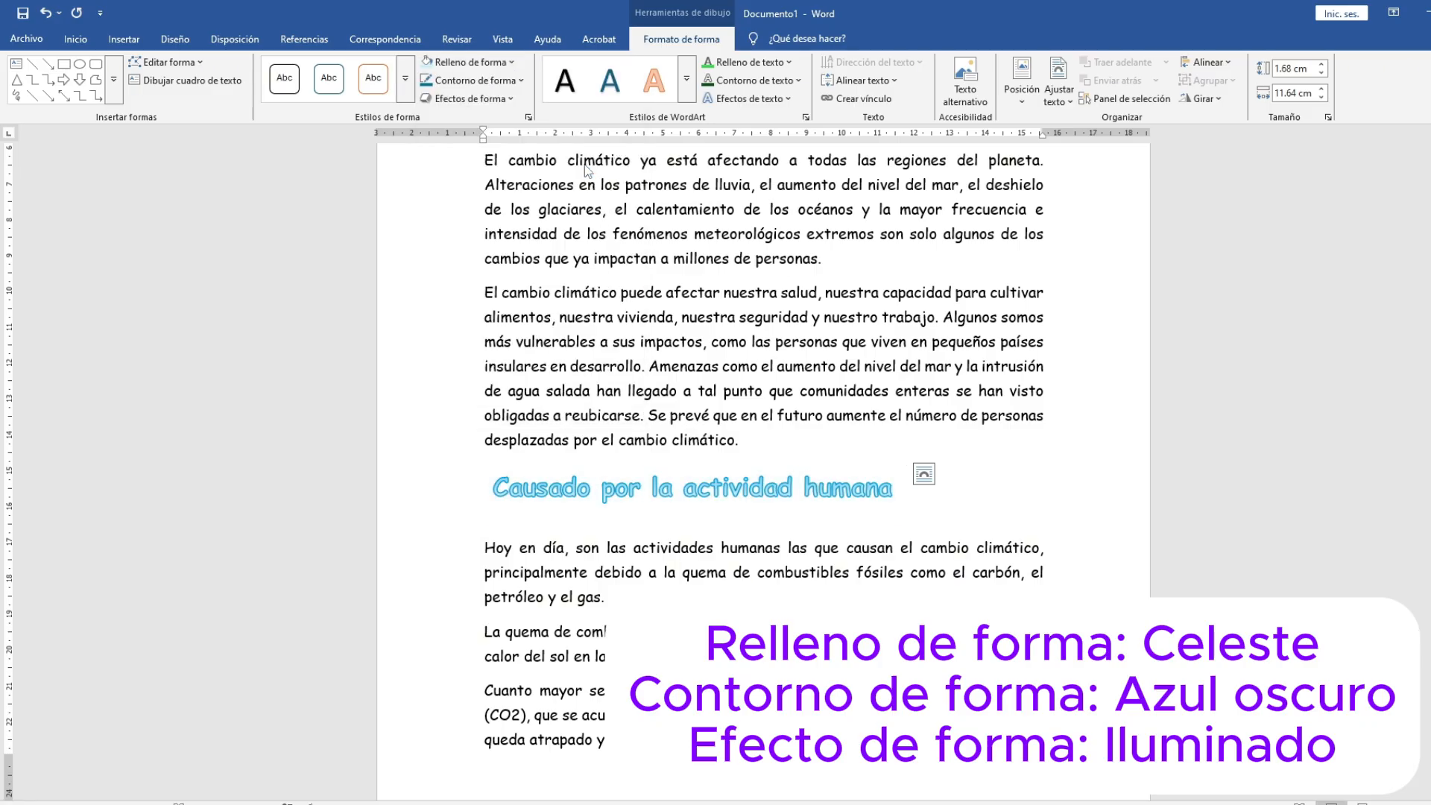
click(520, 80)
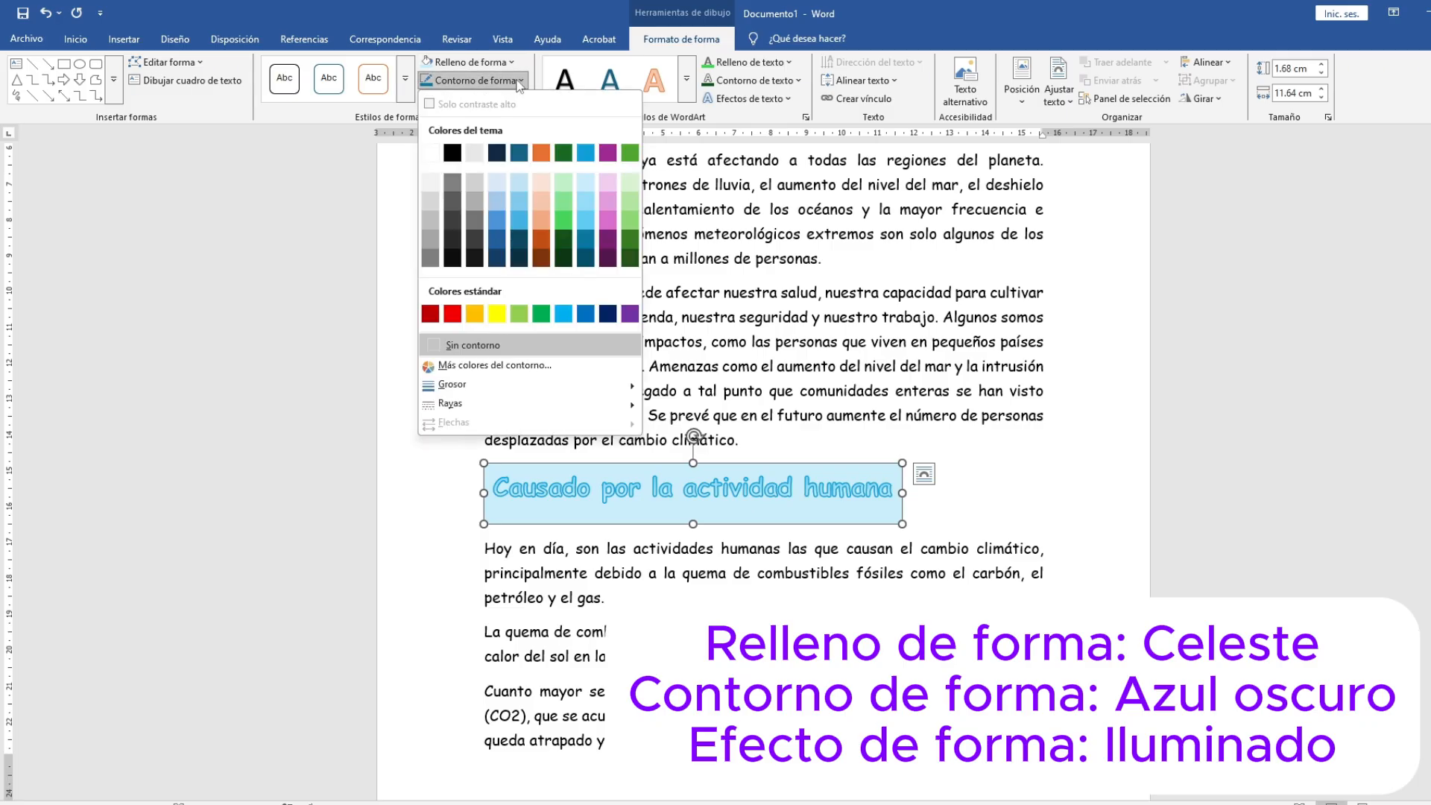
click(519, 153)
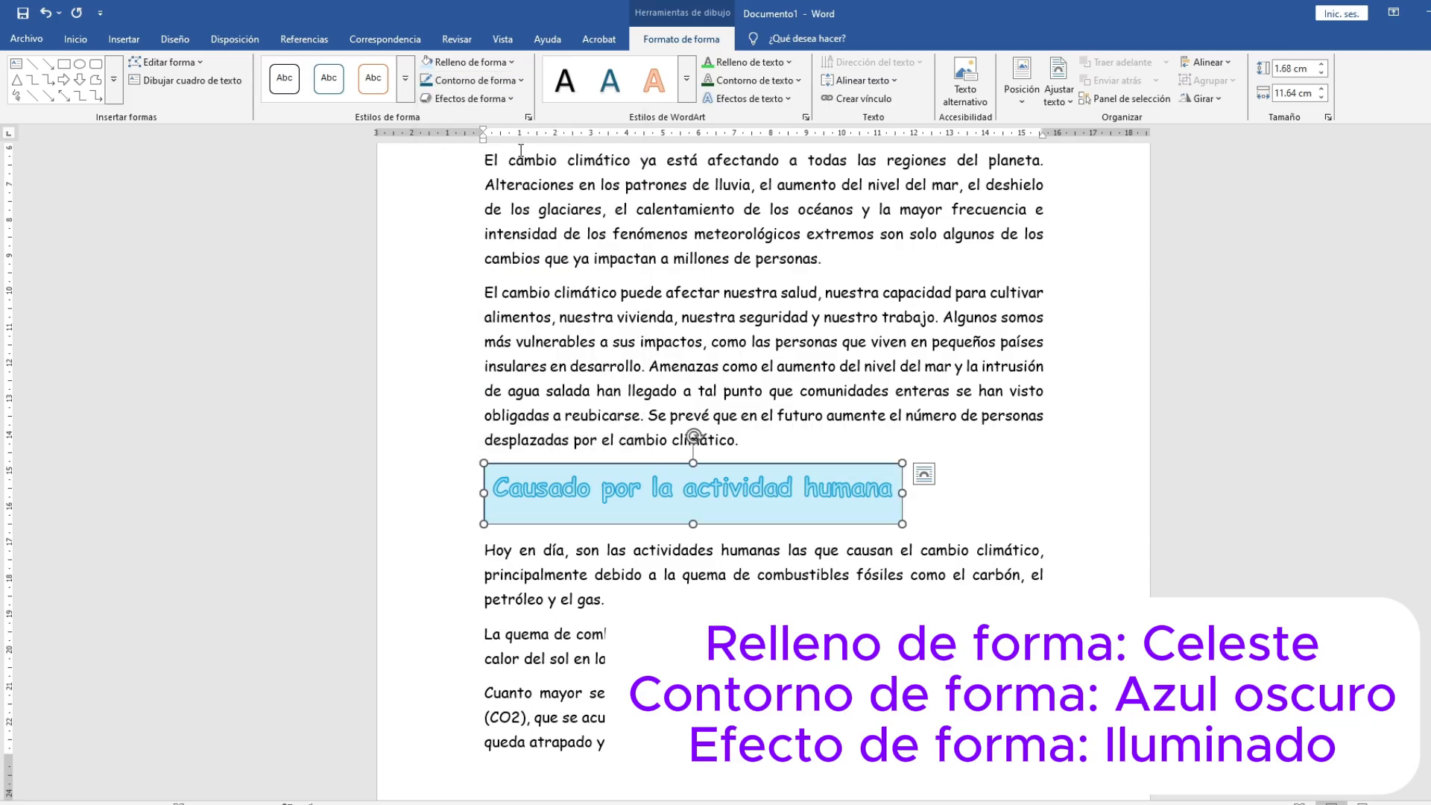
Apply a light blue glow effect (Iluminado) from the third row of variations to the heading's shape
click(471, 98)
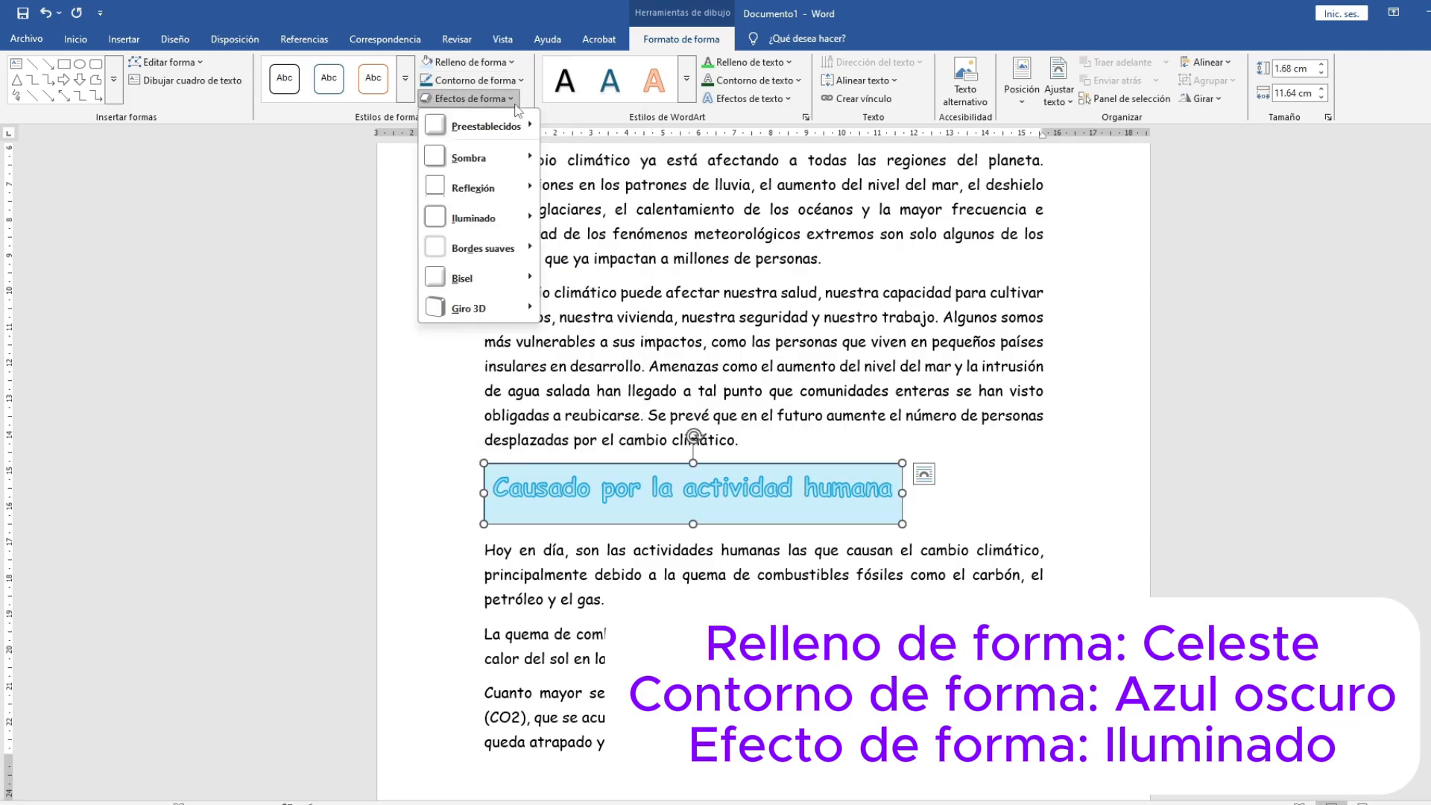
mouse_move(481, 218)
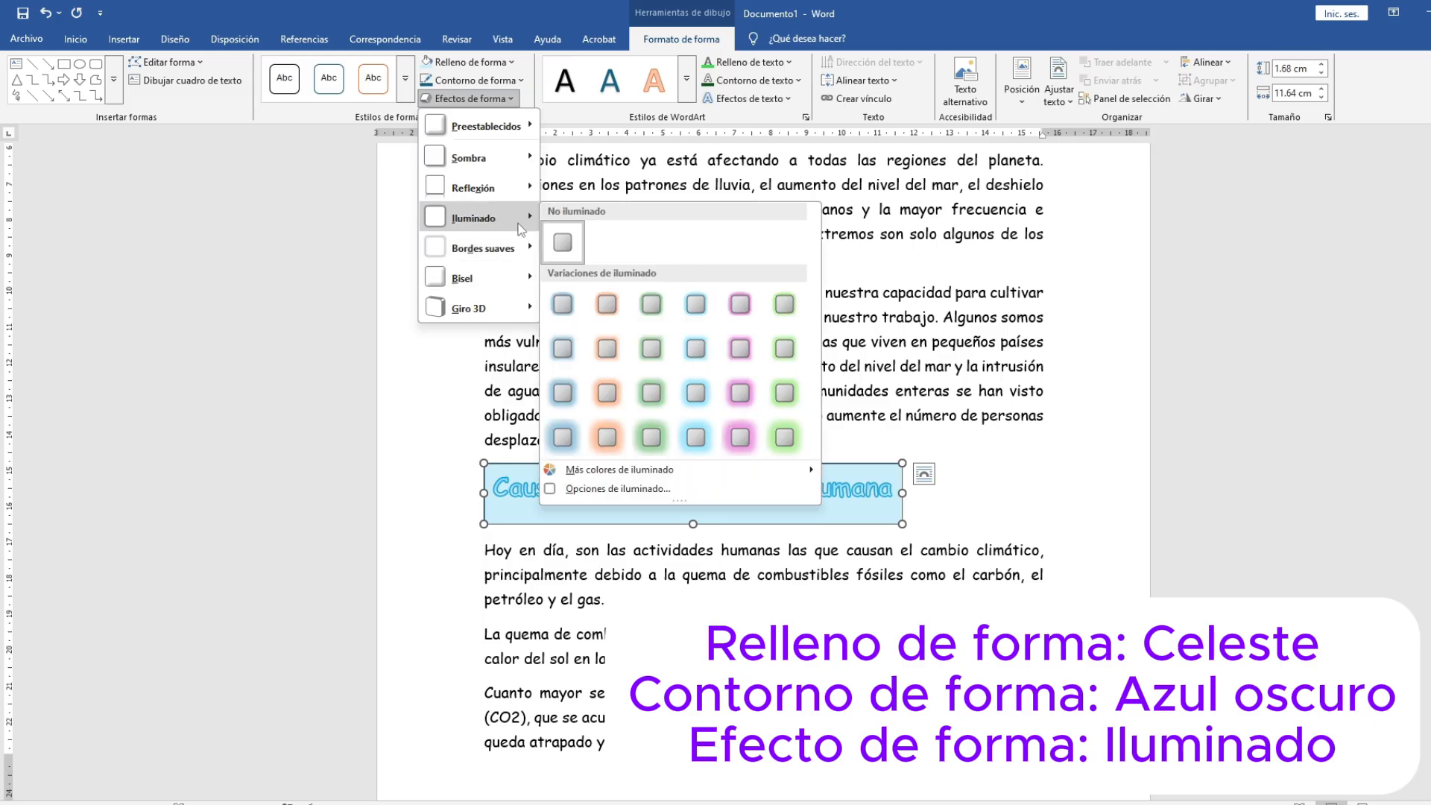
click(696, 391)
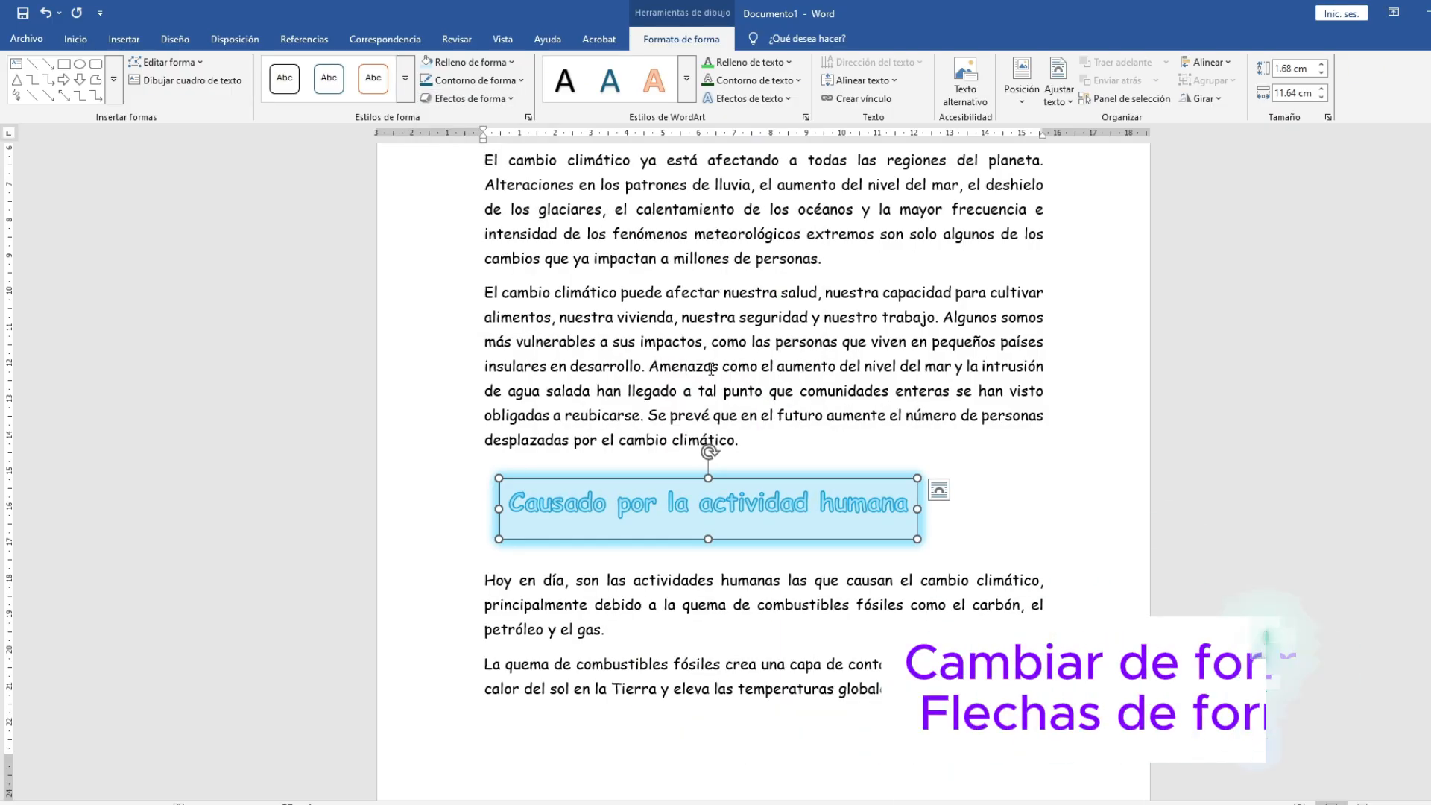
Change the heading's rectangle to the pentagon block arrow pointing right
click(203, 62)
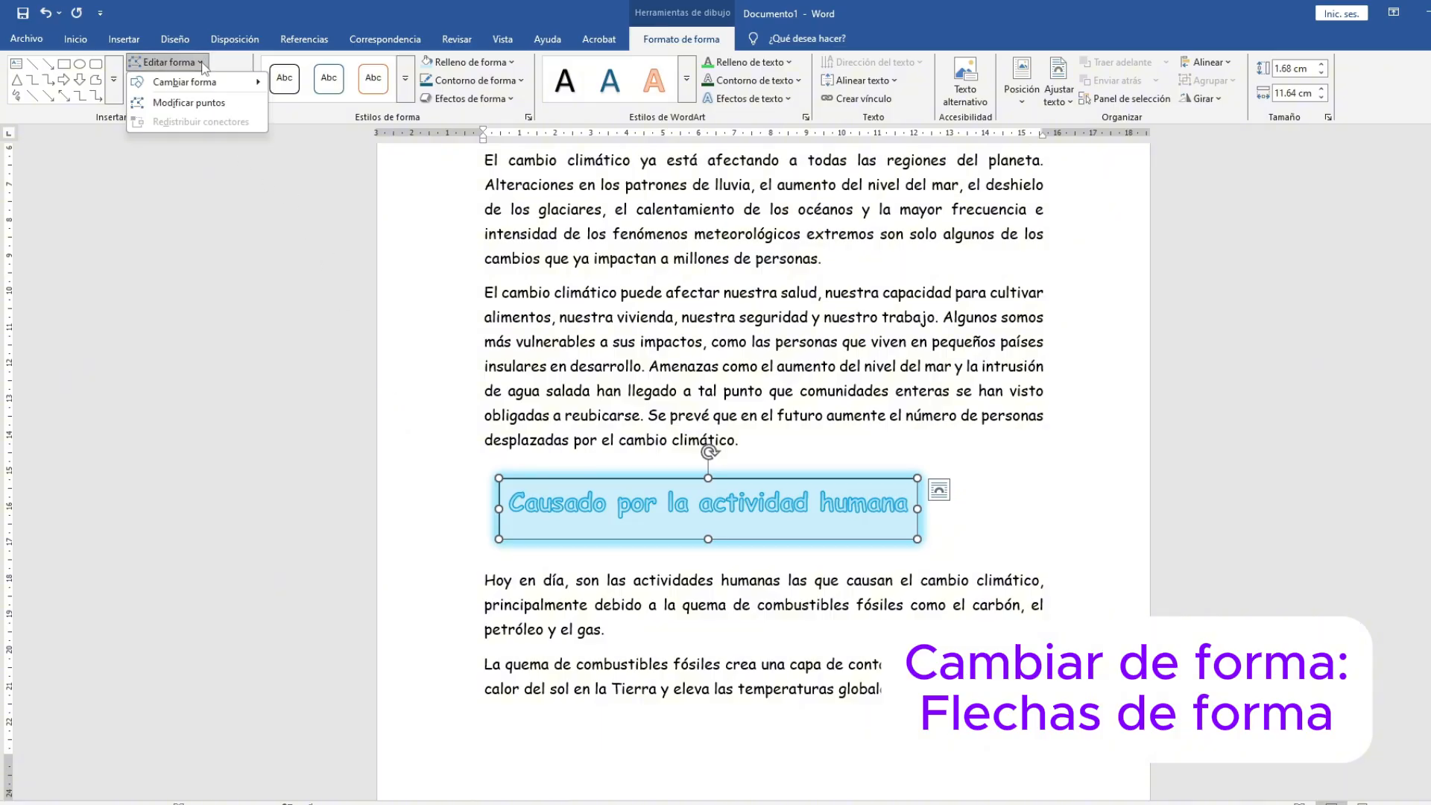
mouse_move(224, 82)
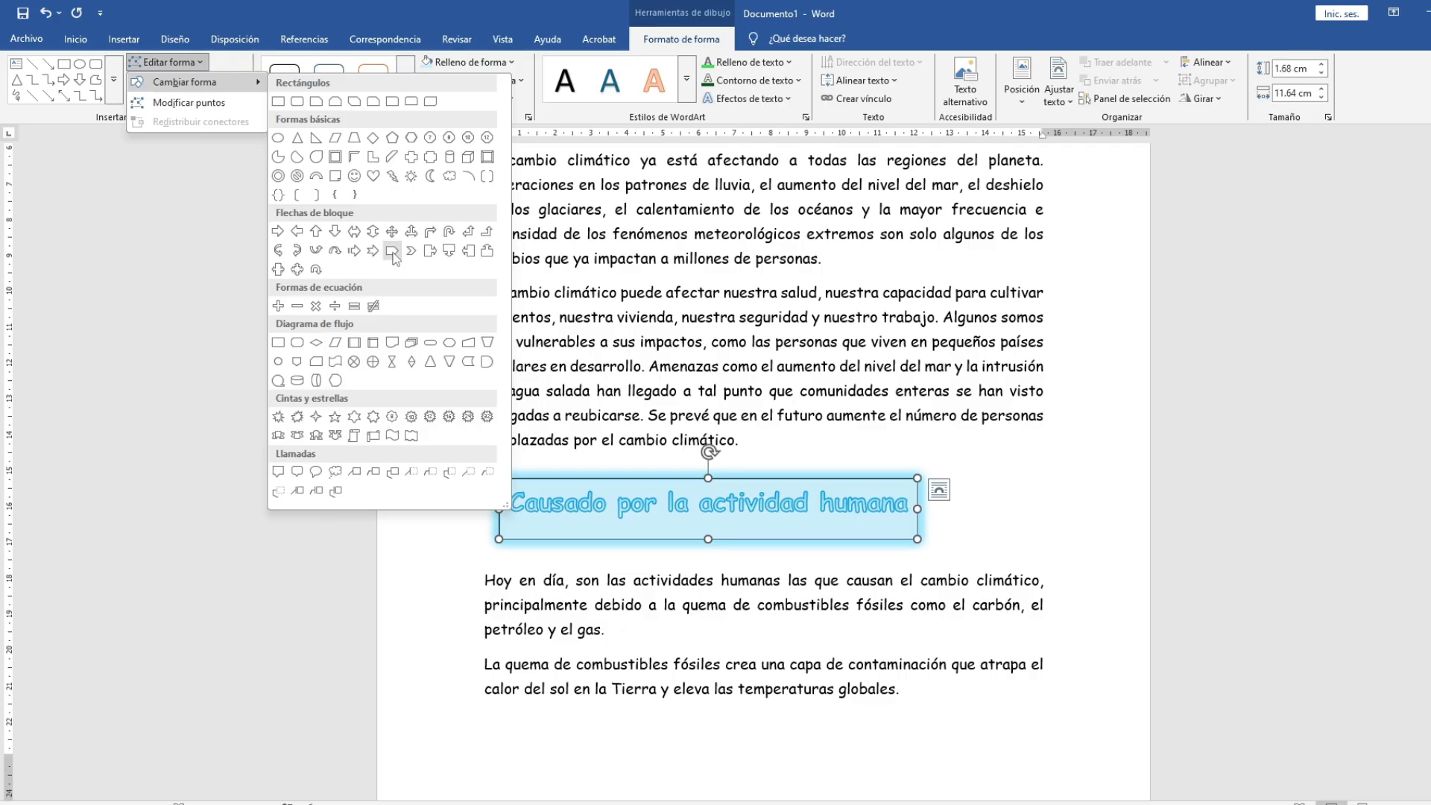
click(387, 254)
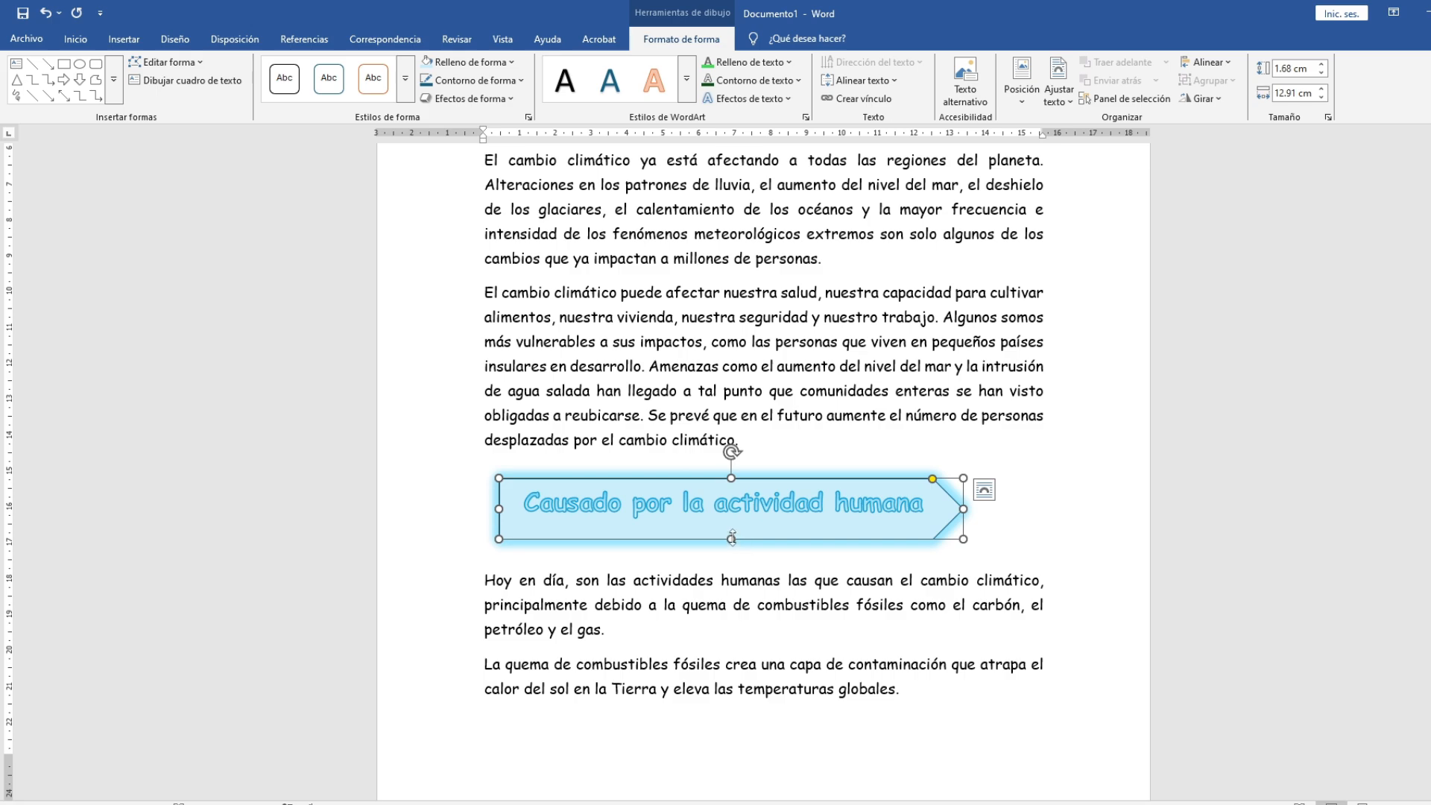
Reduce the height of the arrow-shaped heading and set it to 1.5 cm
drag(732, 538, 734, 529)
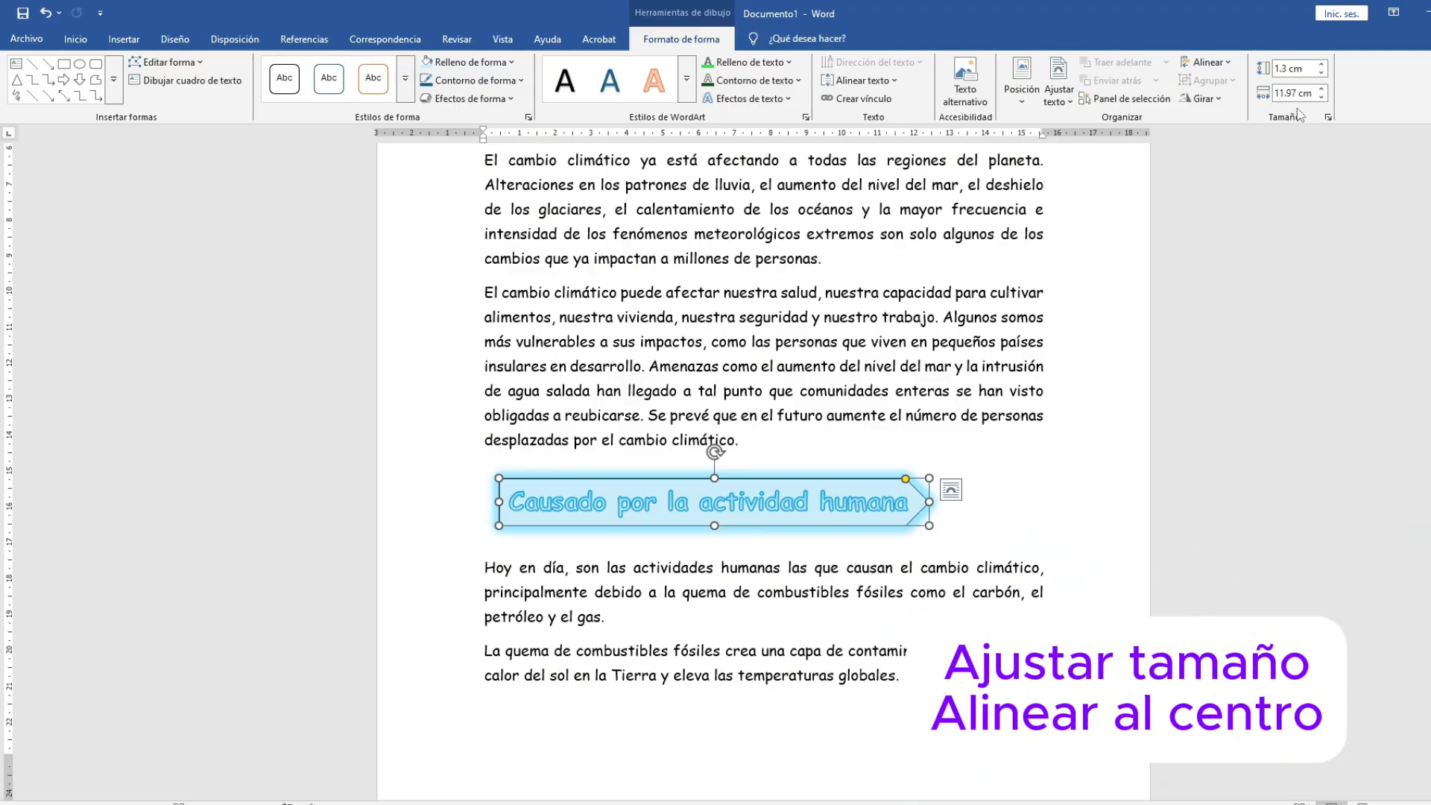
click(1287, 72)
text(1.5)
key(Return)
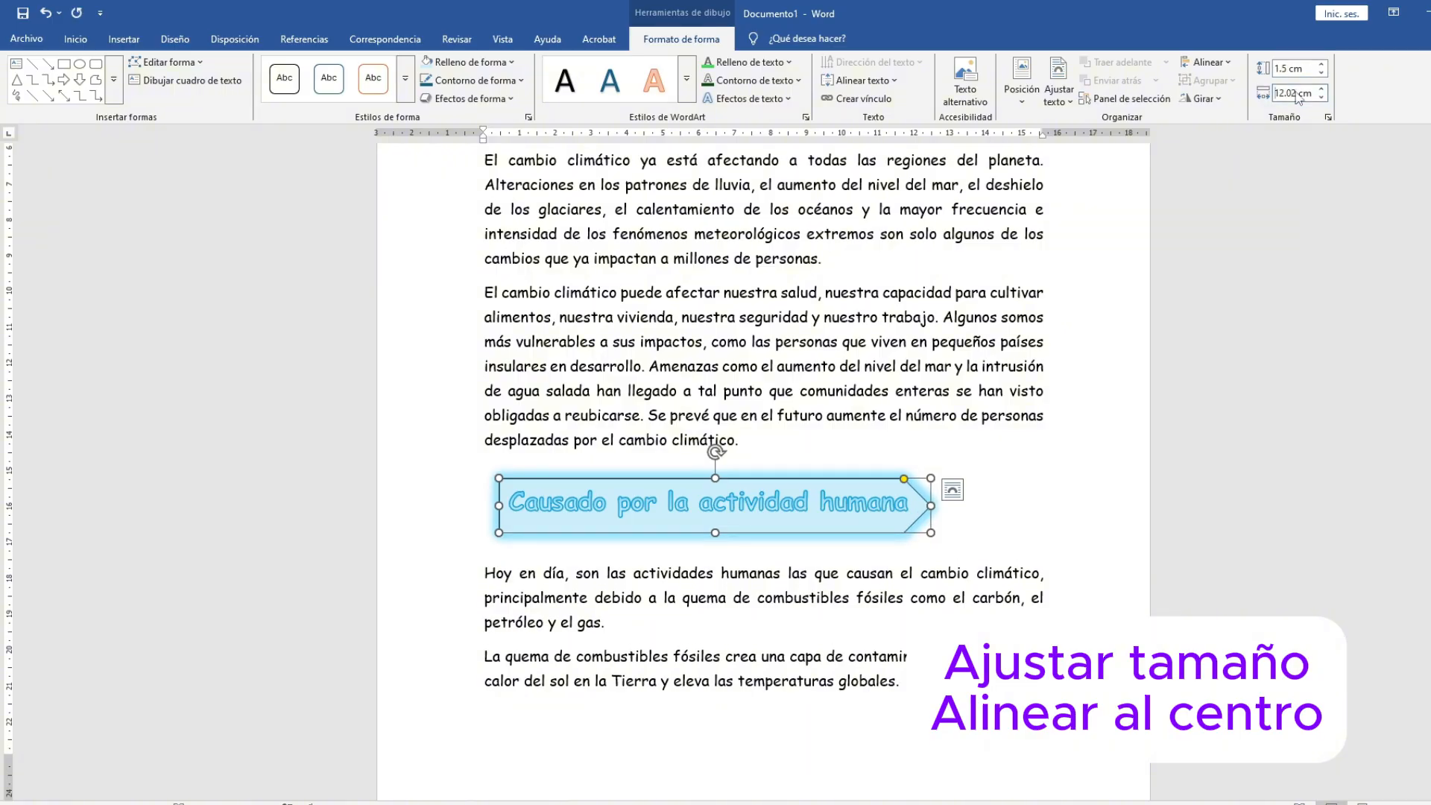
click(1295, 93)
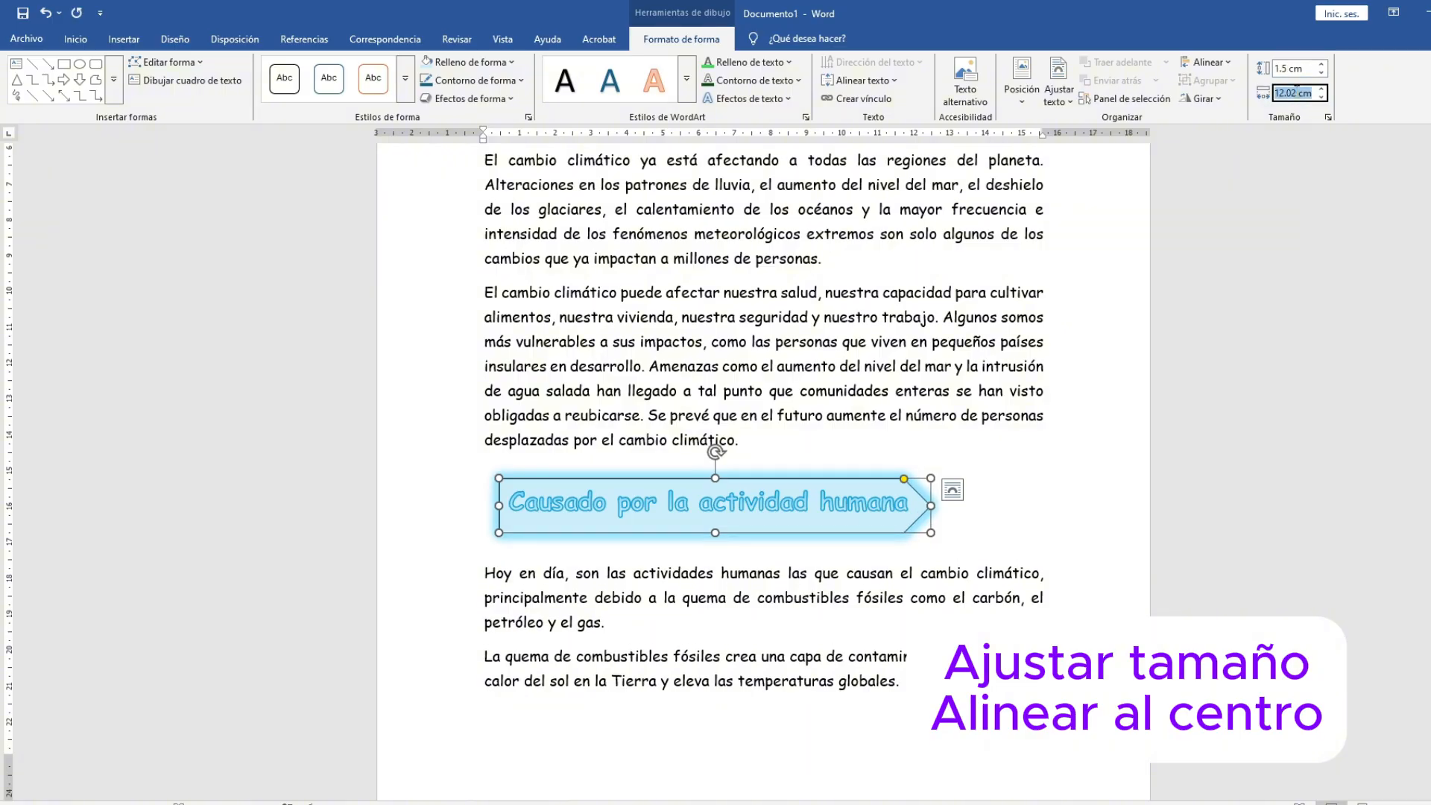
Centre the line containing the arrow-shaped heading on the page
click(428, 518)
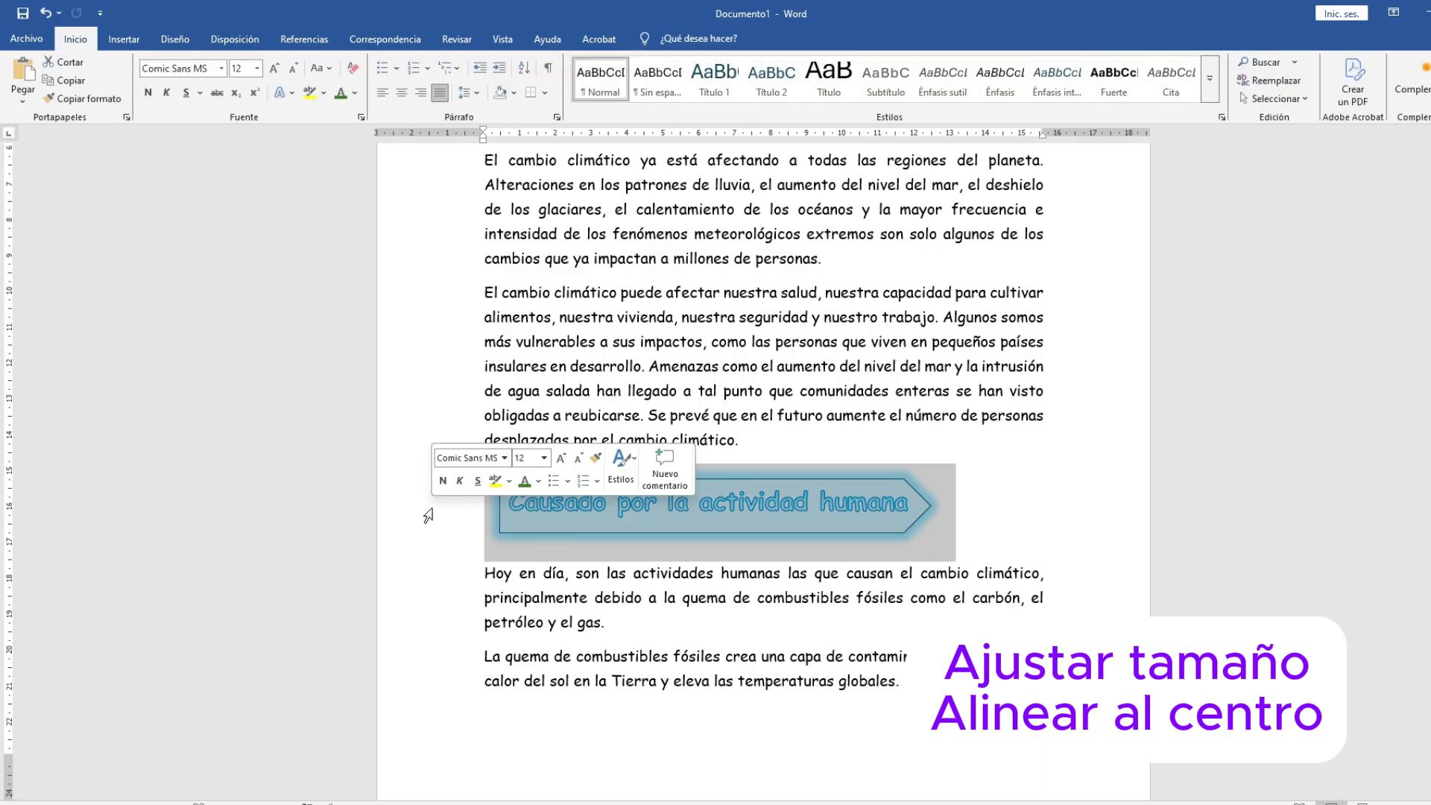
click(401, 93)
click(755, 426)
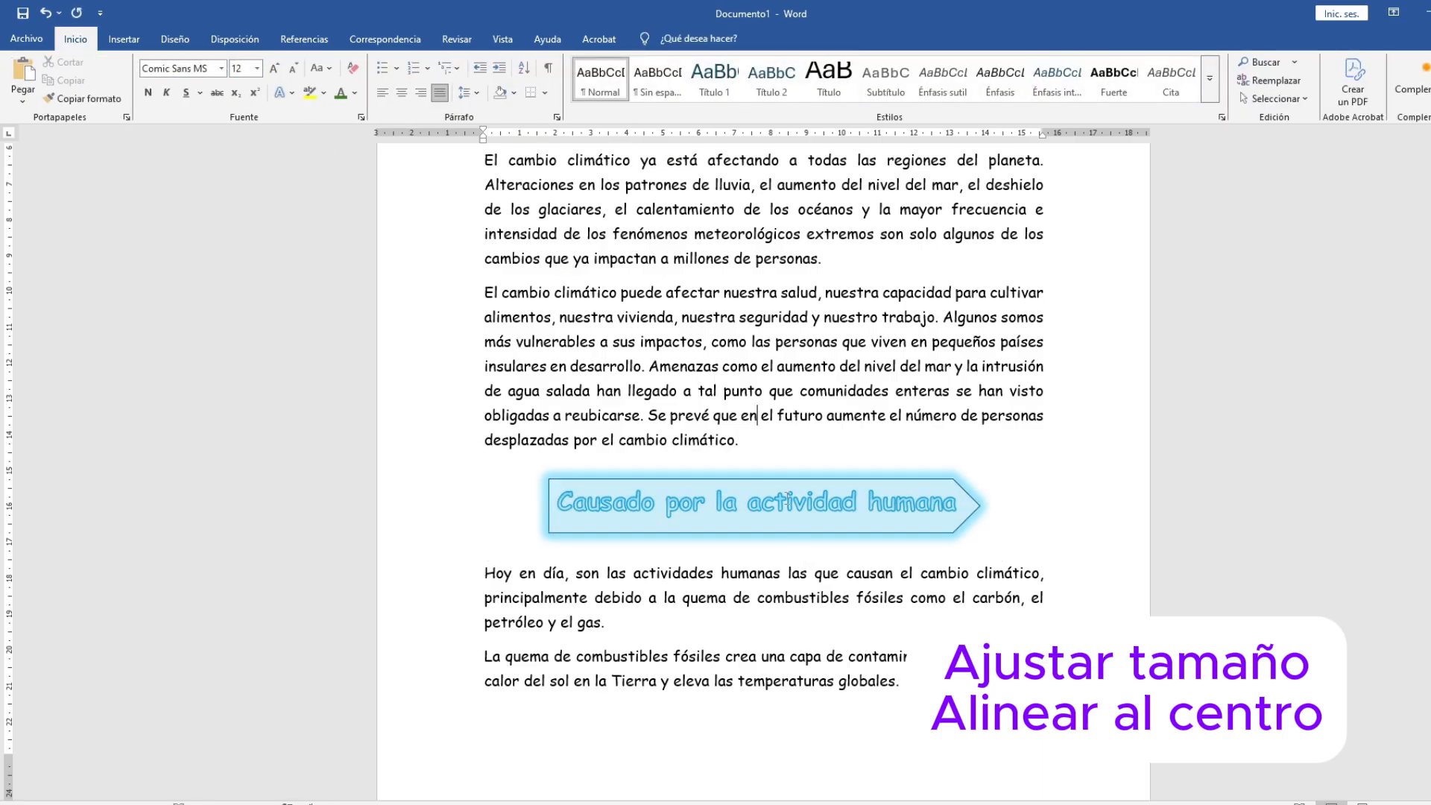
Insert a blue-outlined white WordArt on the blank line above "Los científicos coinciden en que los seres humanos son los responsables", in line with text
scroll(793, 573, down, 7)
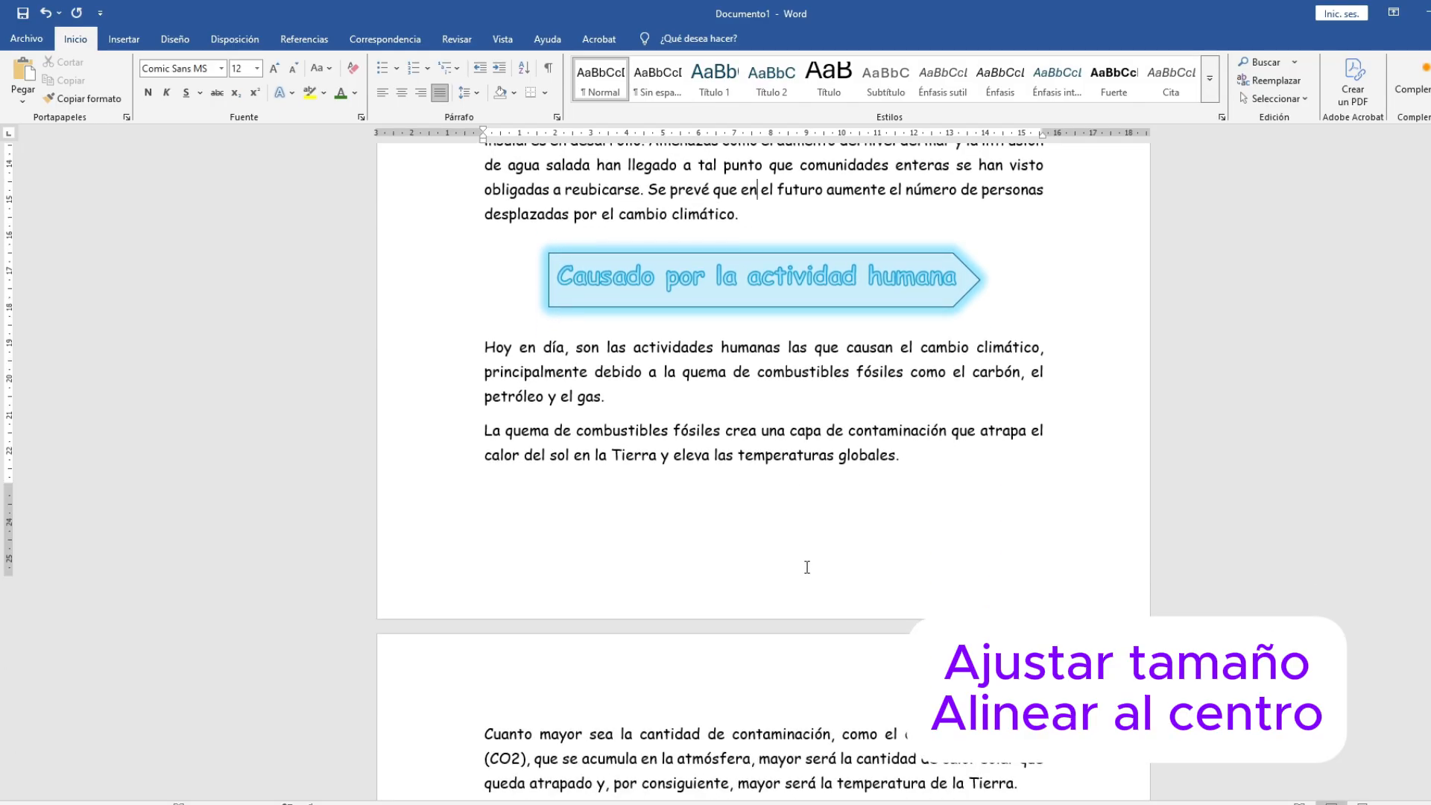
scroll(786, 579, down, 1)
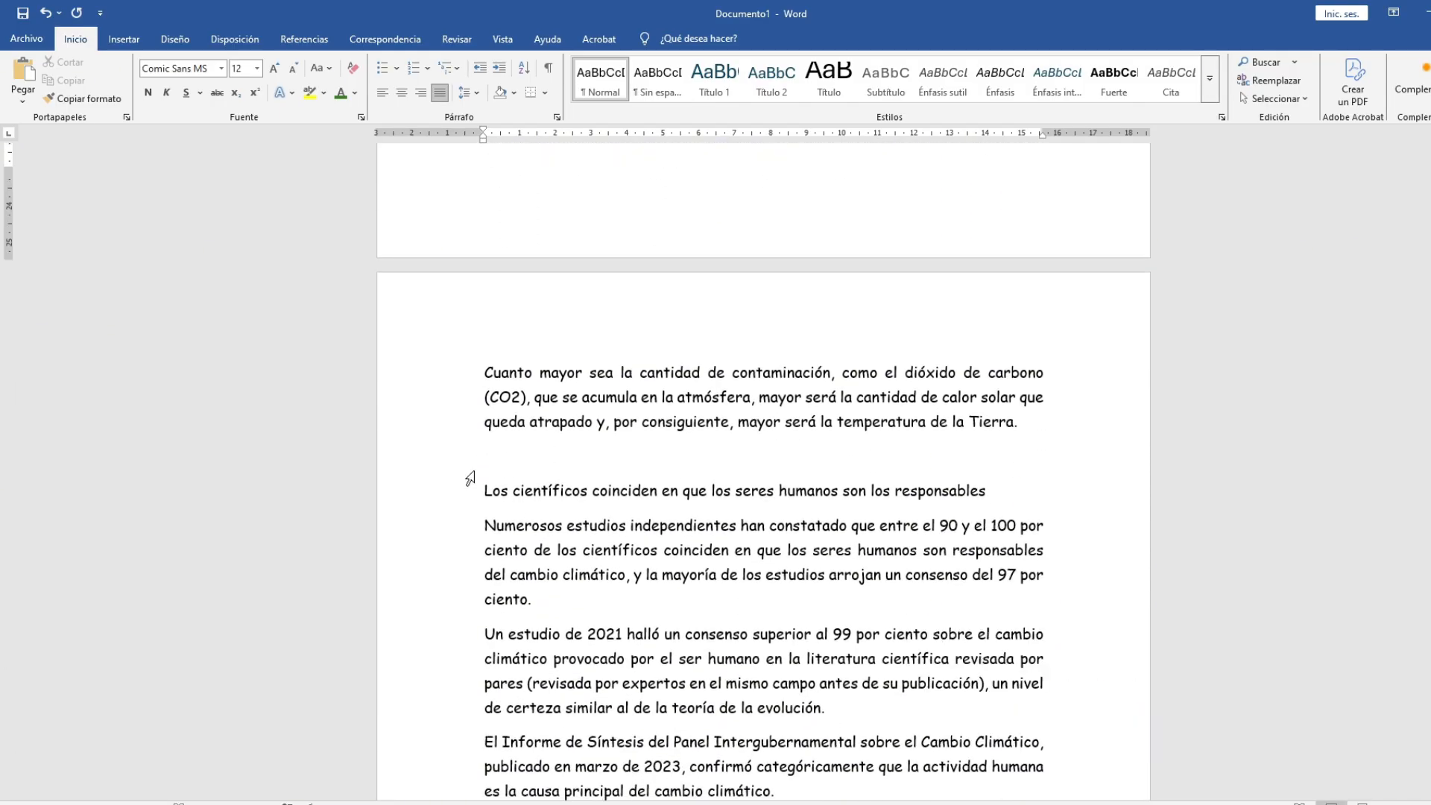
click(472, 472)
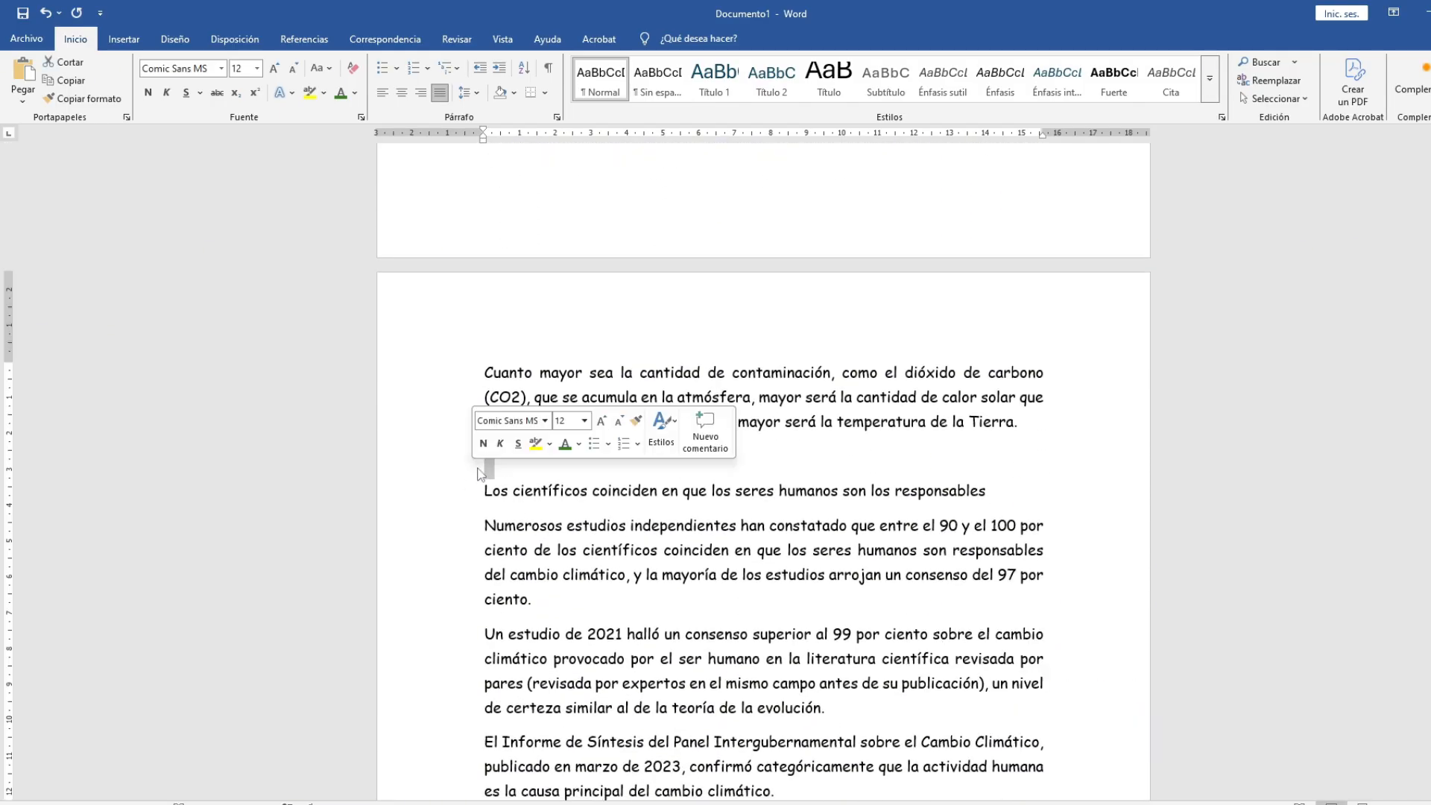
click(124, 44)
click(994, 93)
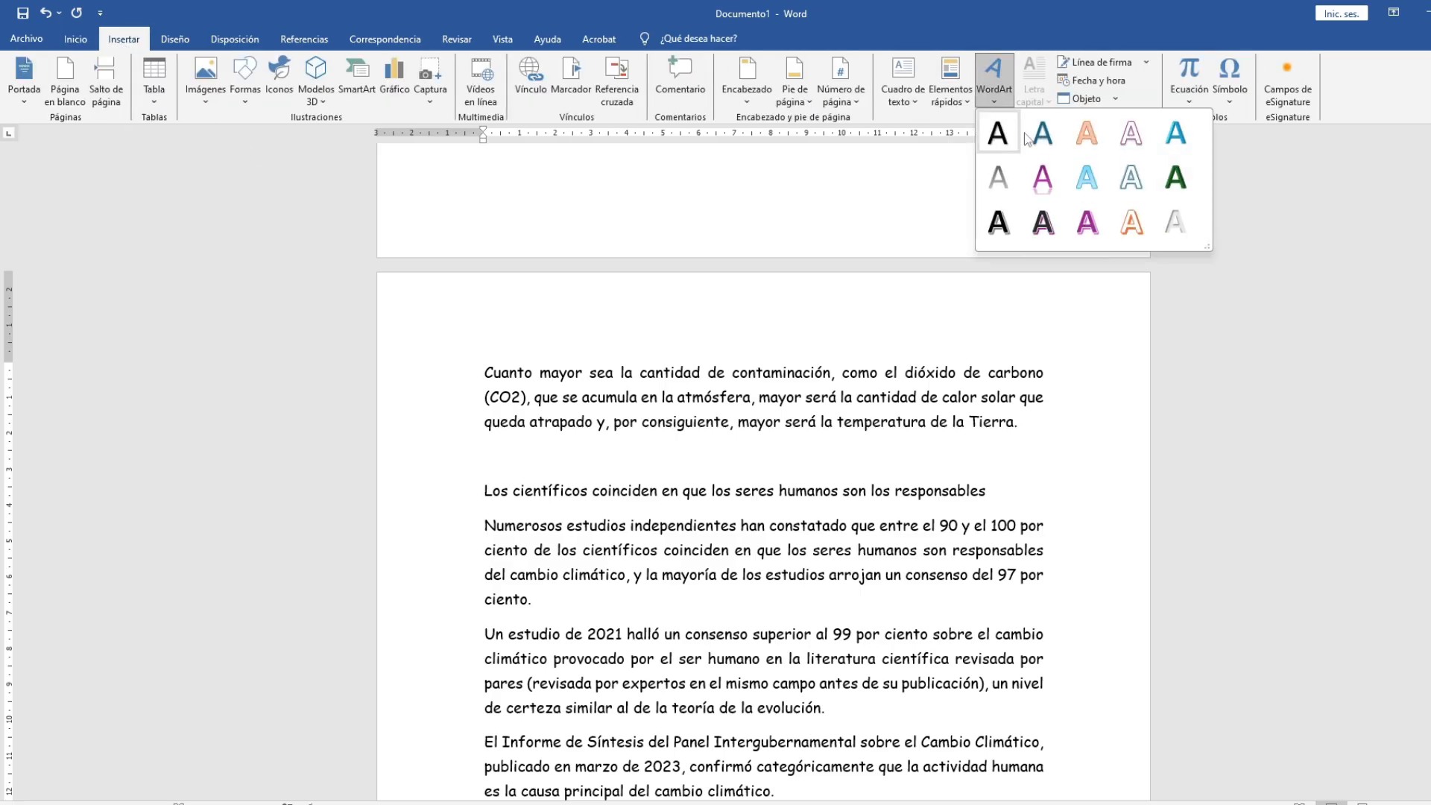
click(1130, 179)
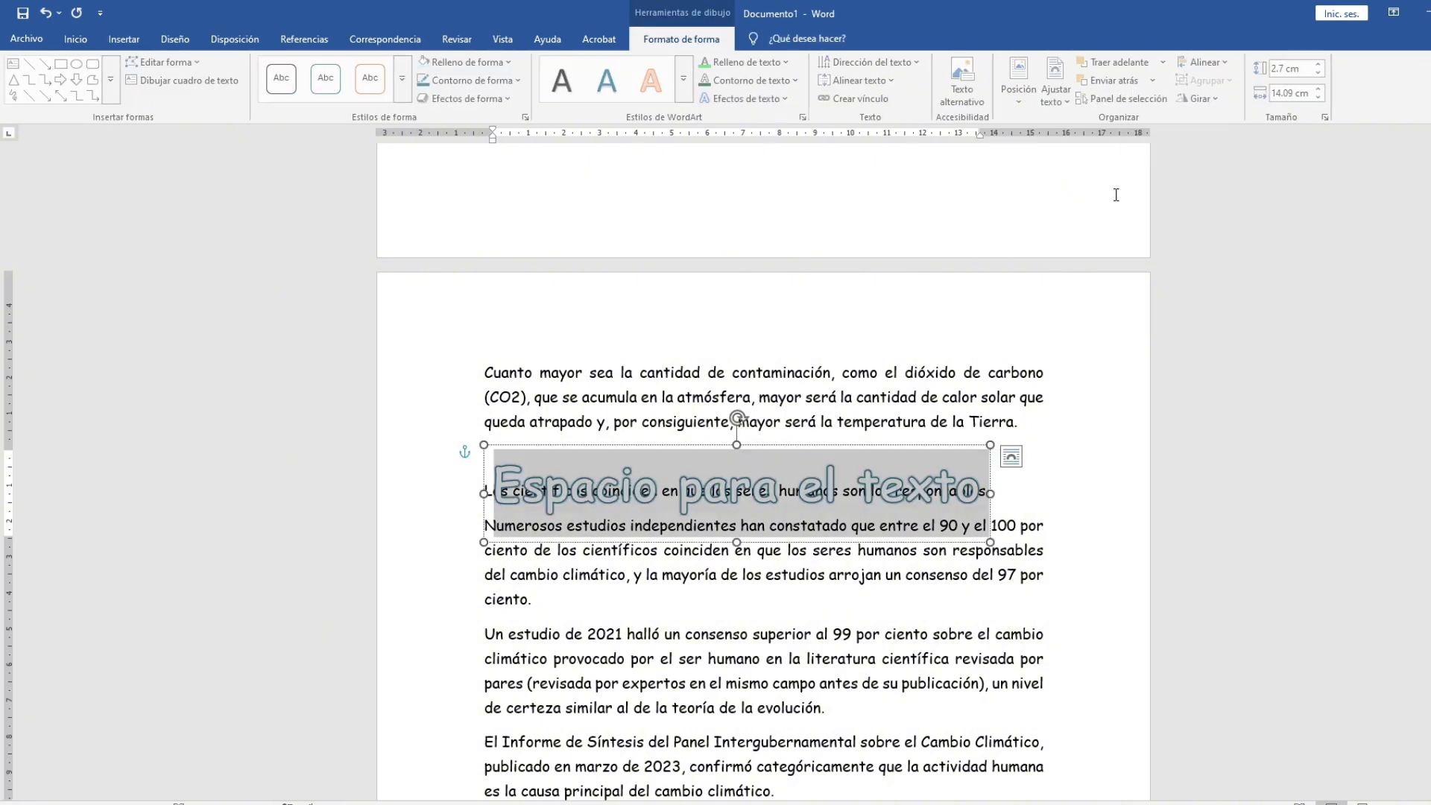
click(1059, 85)
click(1109, 119)
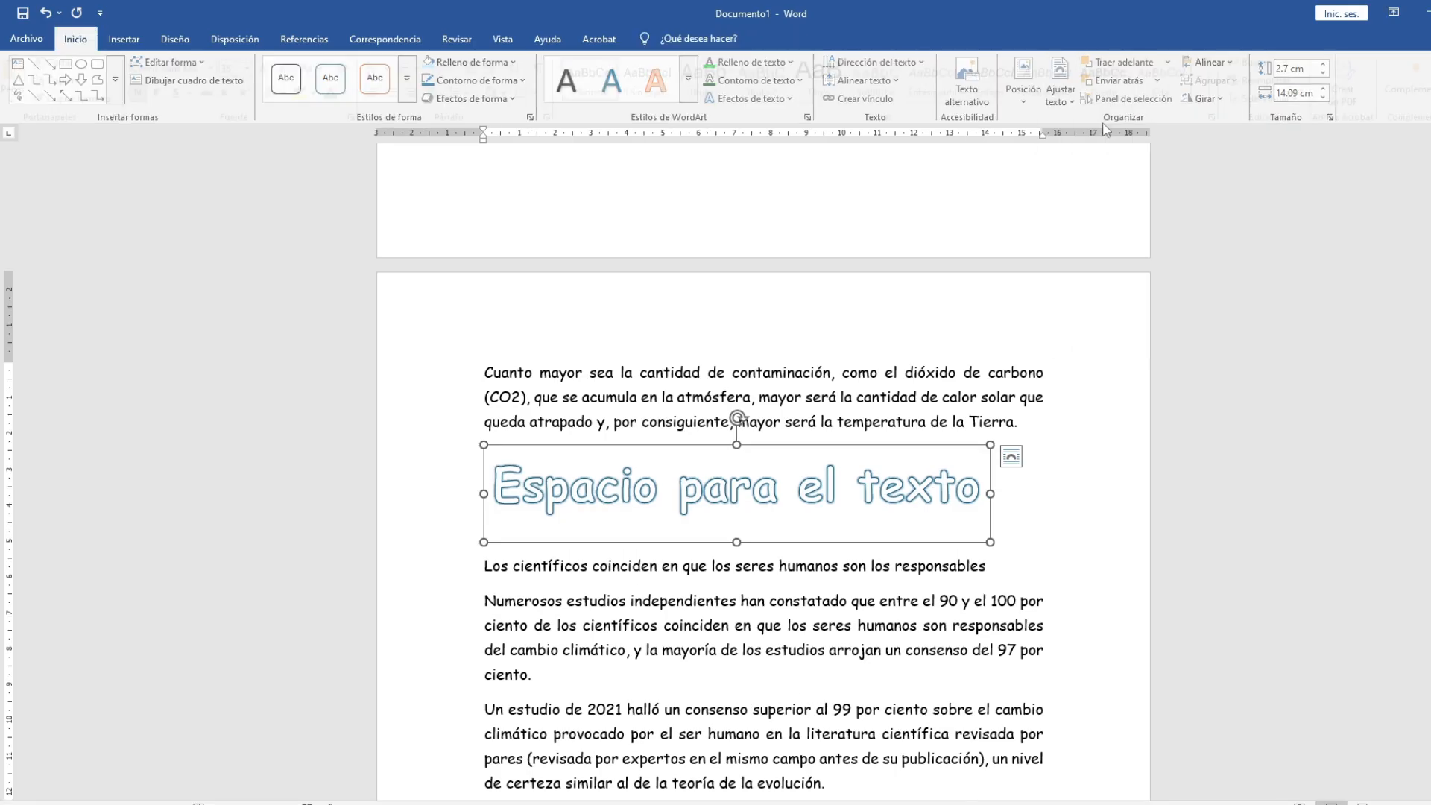
Cut the heading line "Los científicos coinciden en que los seres humanos son los responsables" and paste it as text only over the WordArt's placeholder
click(651, 479)
click(458, 568)
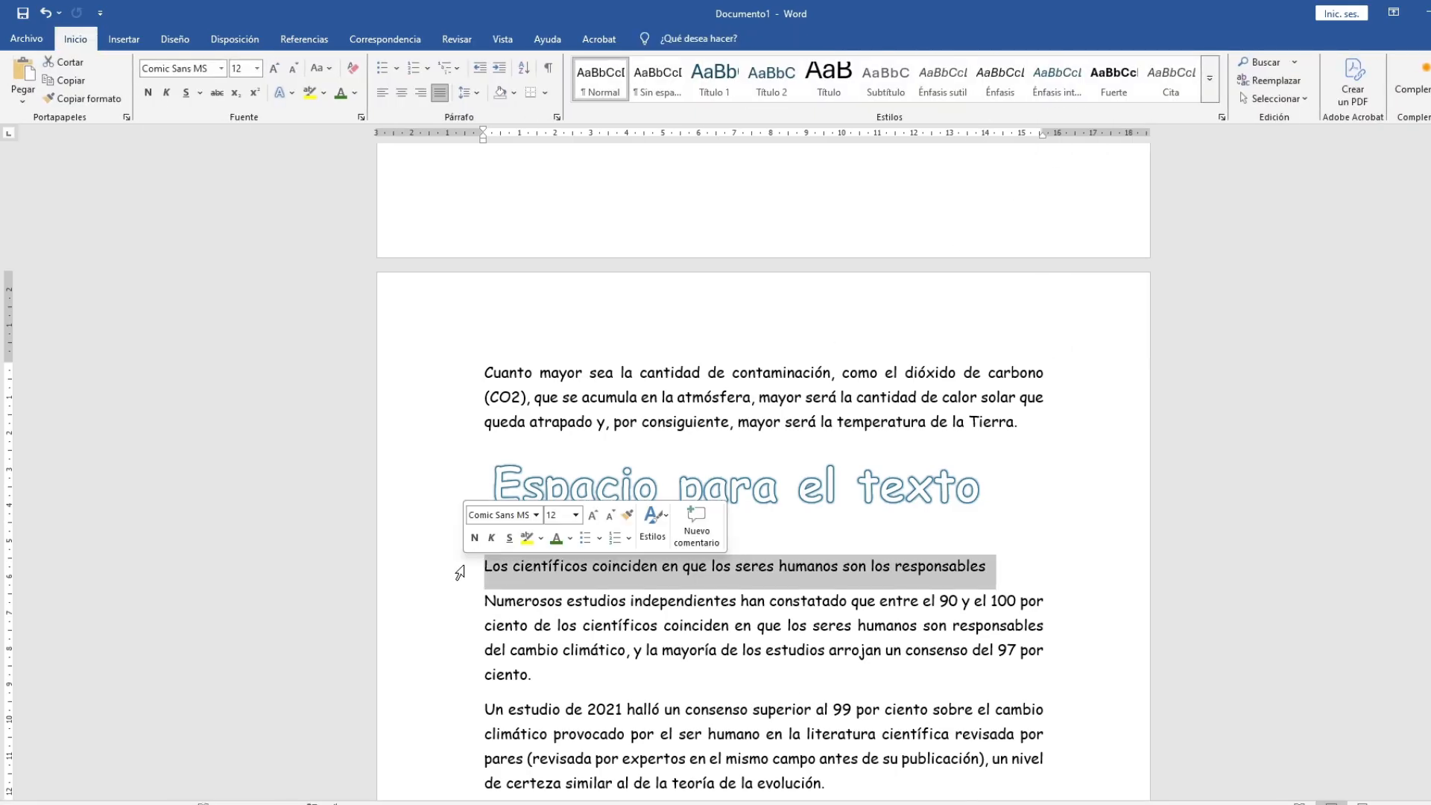
right_click(523, 574)
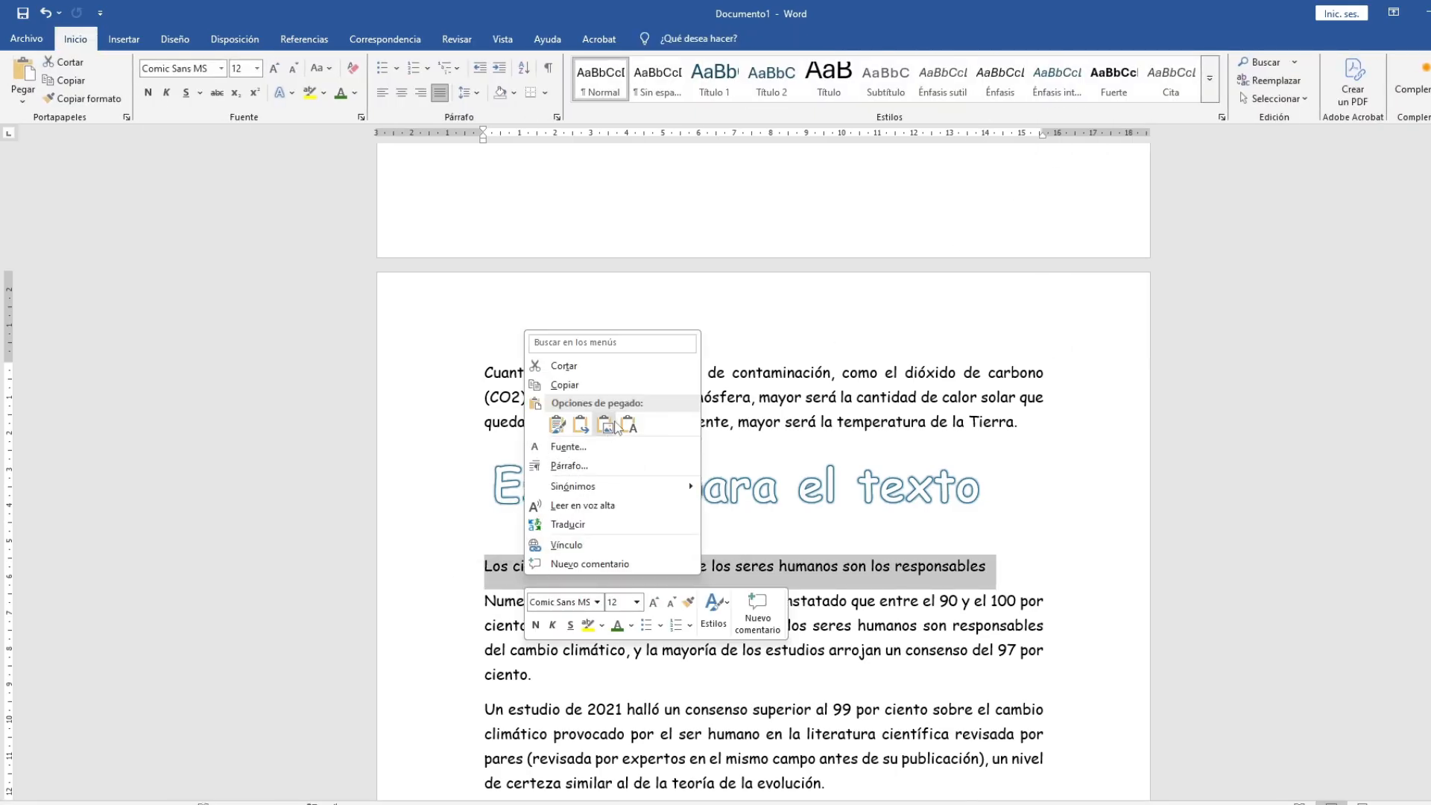
click(576, 369)
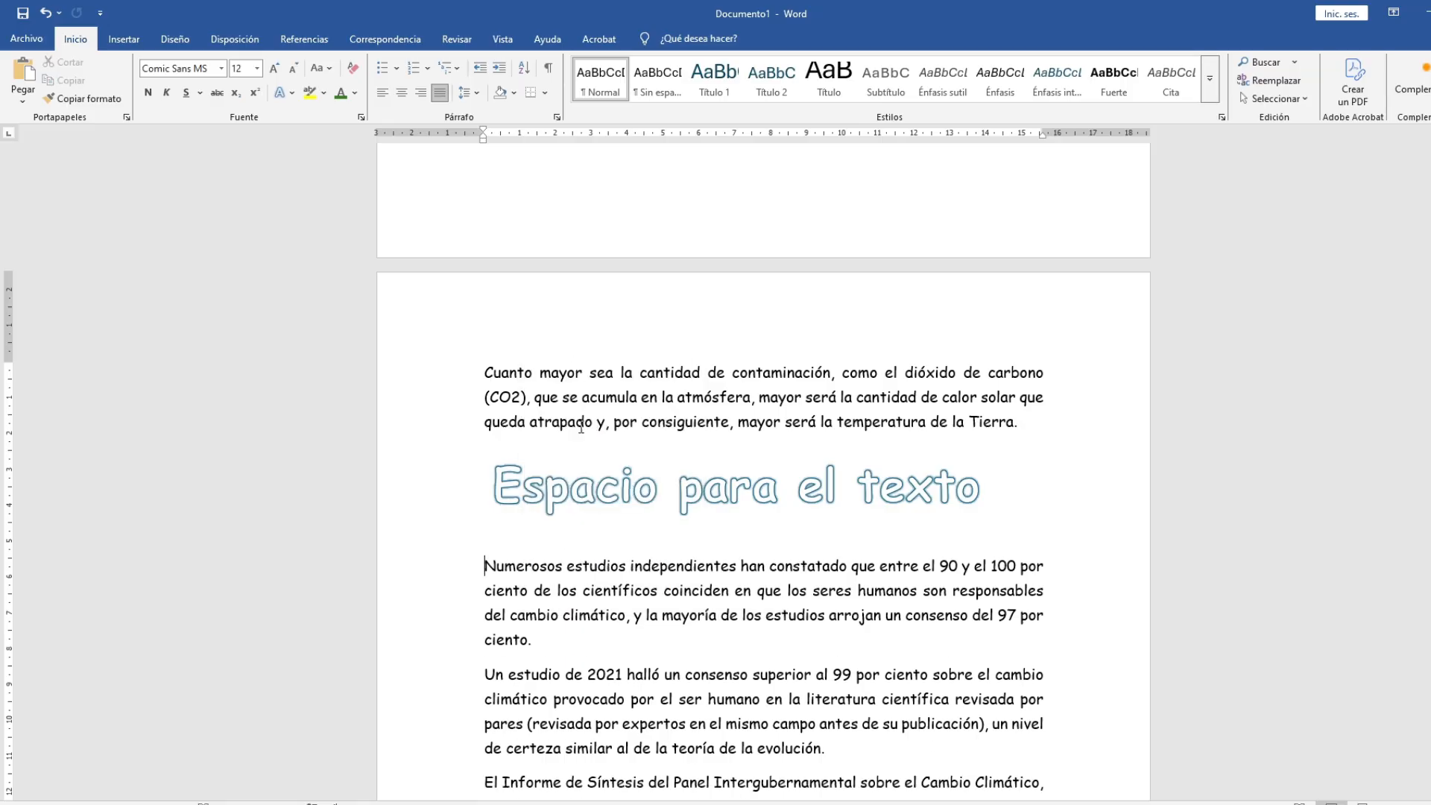
double_click(580, 487)
click(578, 488)
triple_click(579, 488)
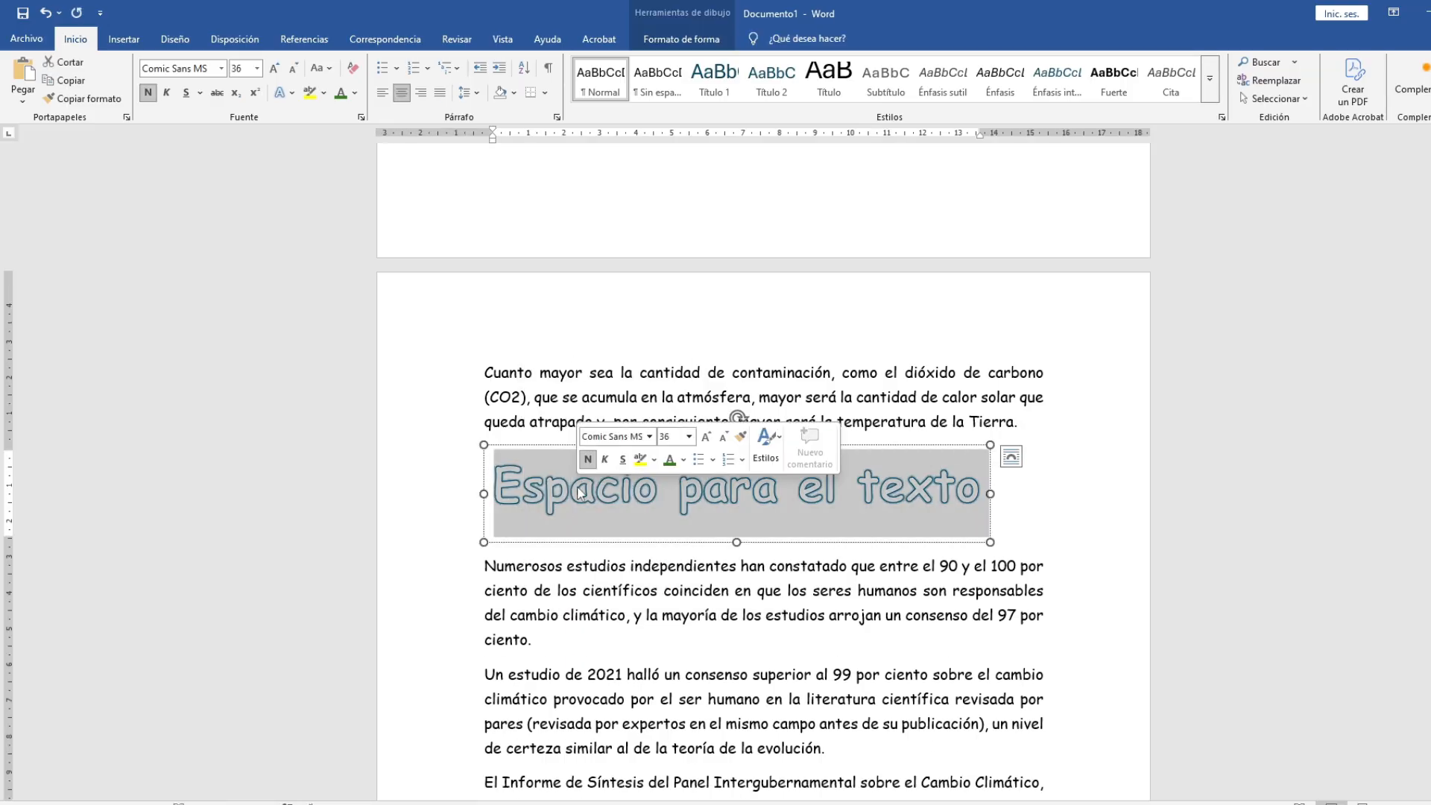
right_click(579, 492)
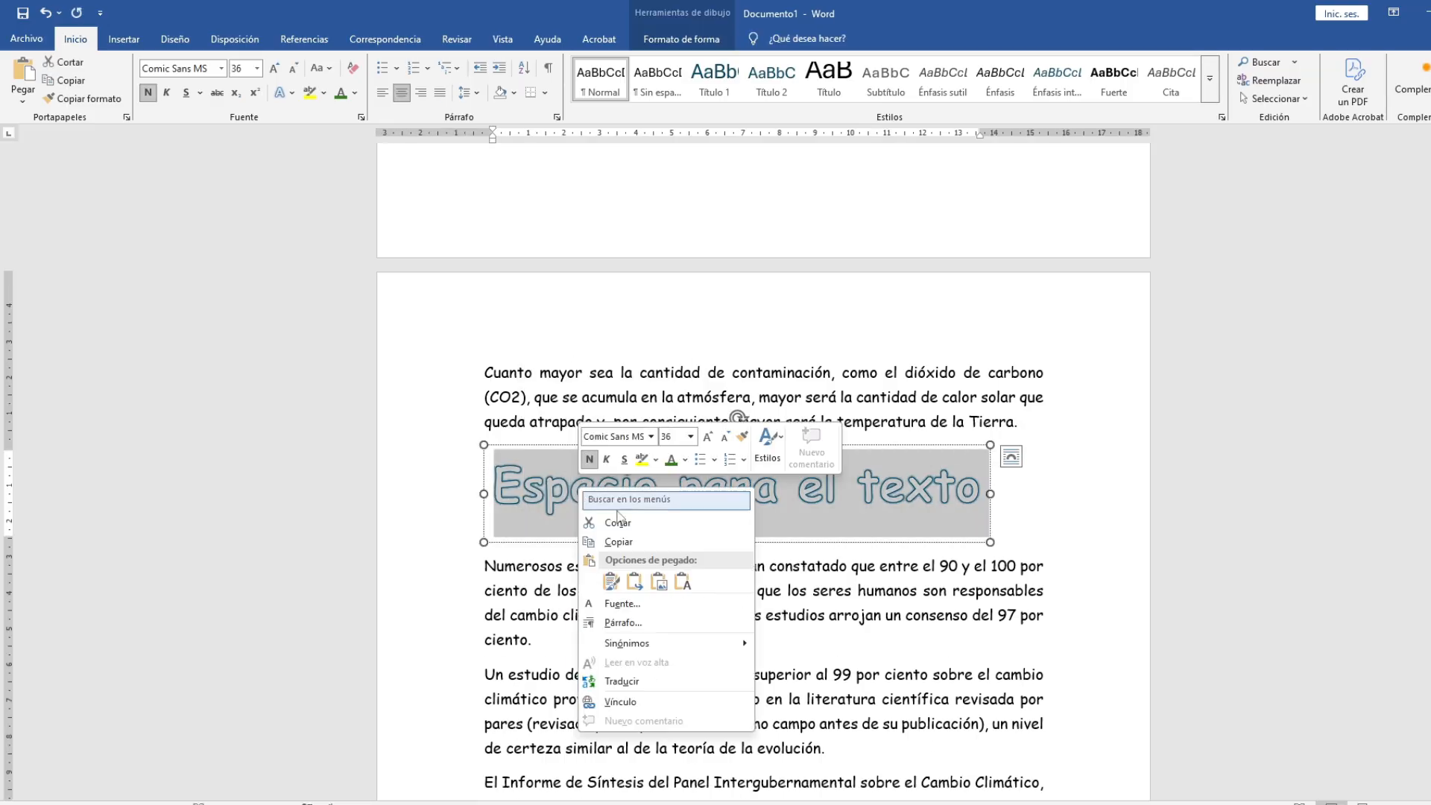
click(682, 582)
Set the font size of the whole "Los científicos coinciden" WordArt heading to 20
drag(925, 721, 596, 477)
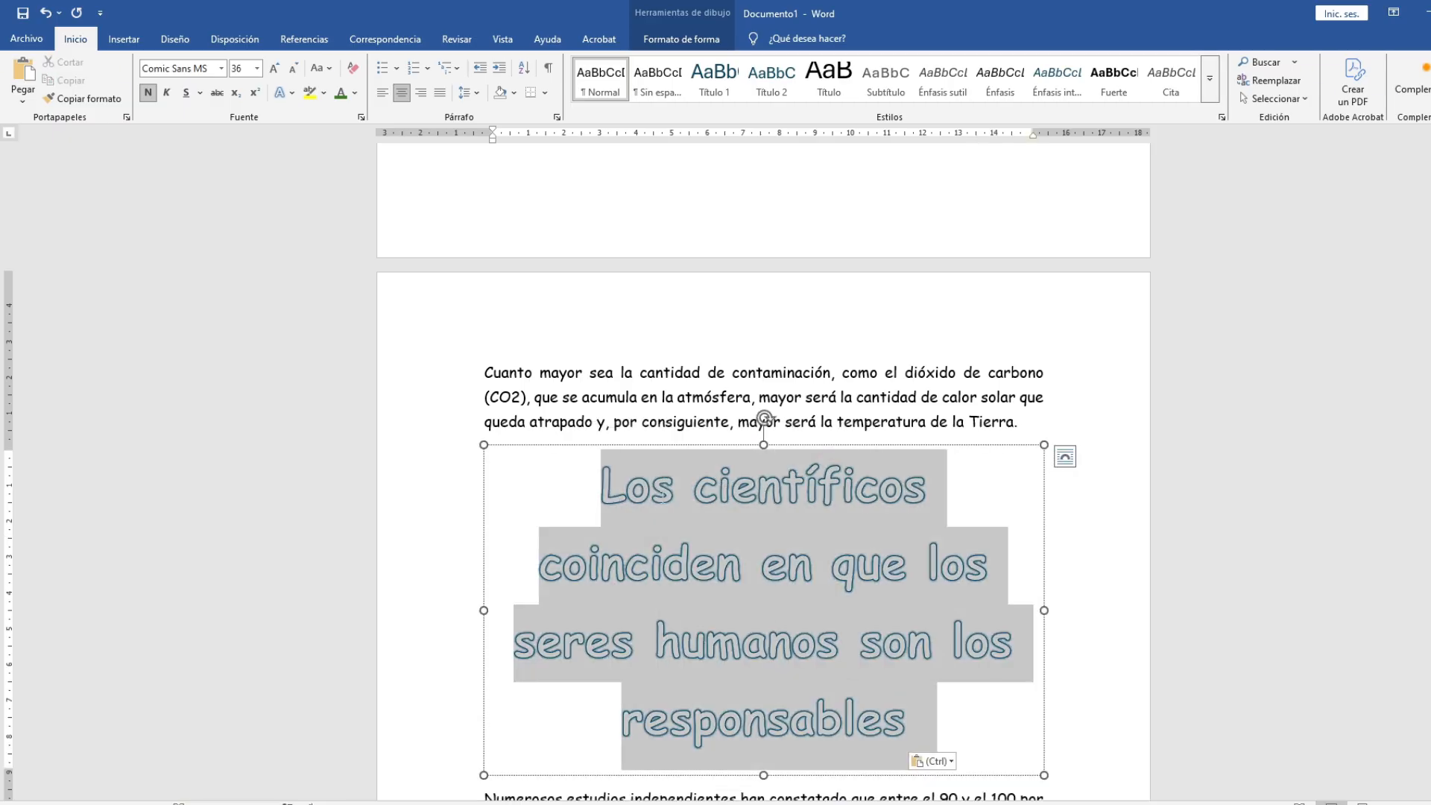
click(257, 68)
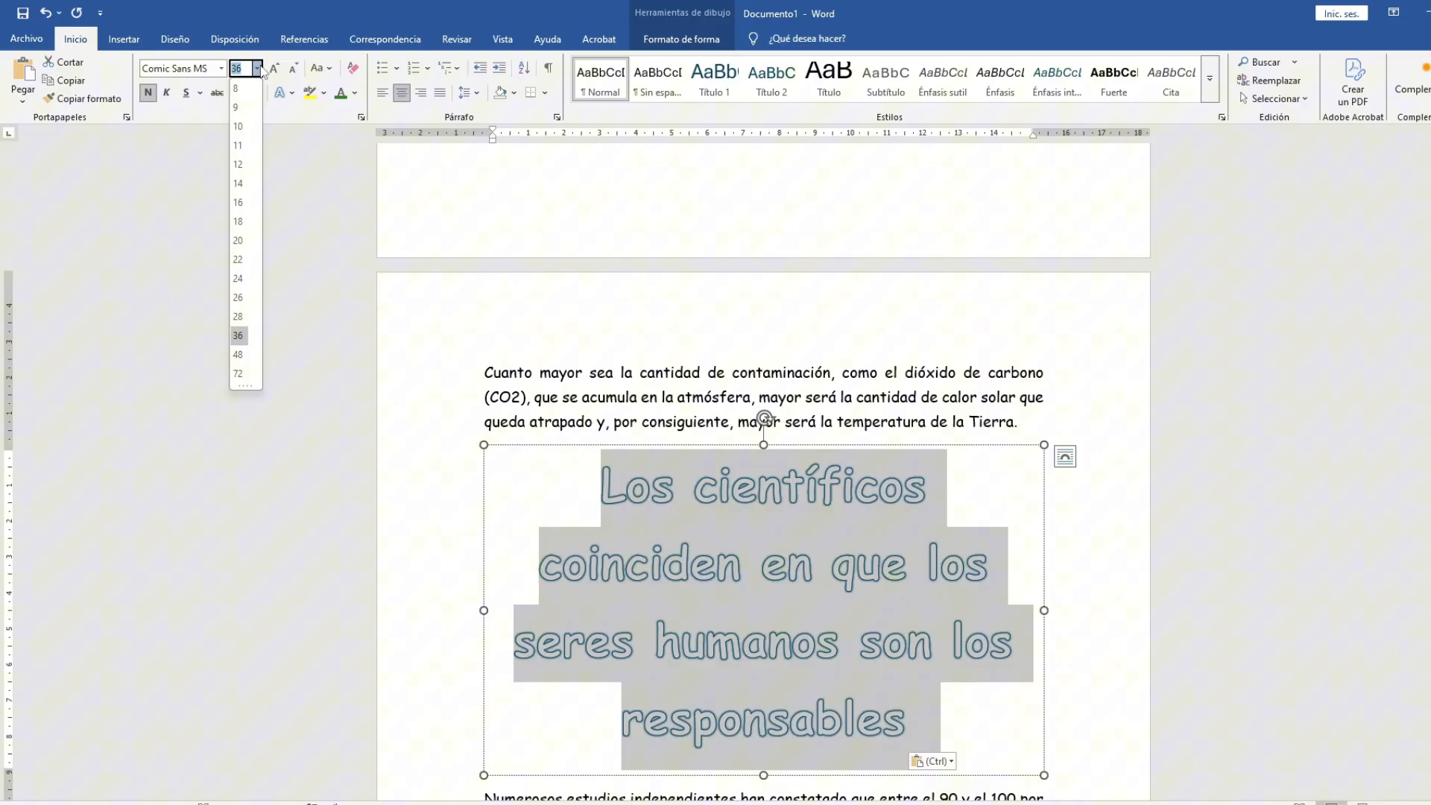
click(238, 240)
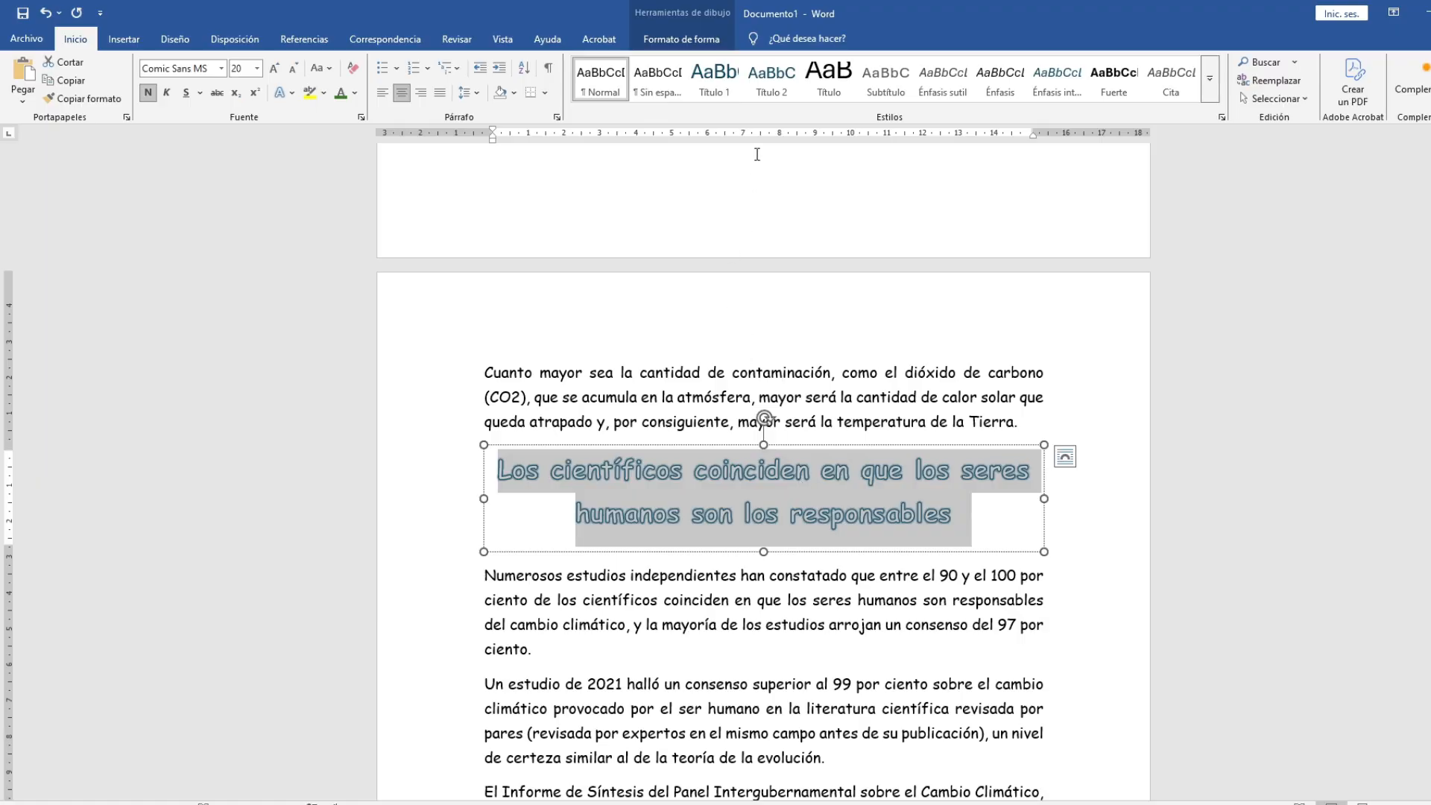
Fill the heading's text with the lightest sky-blue theme colour and a horizontal gradient that darkens towards the right
click(723, 41)
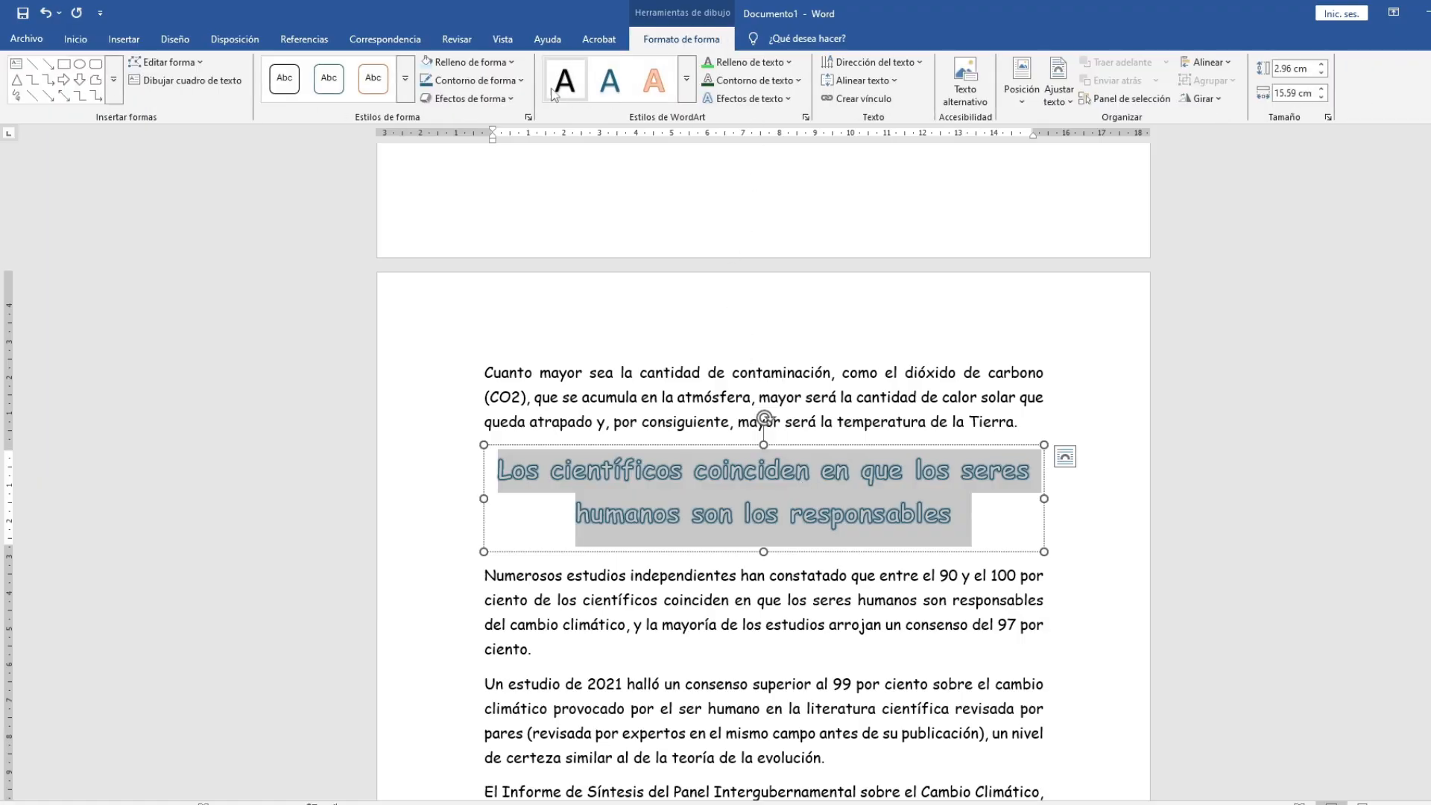
click(791, 66)
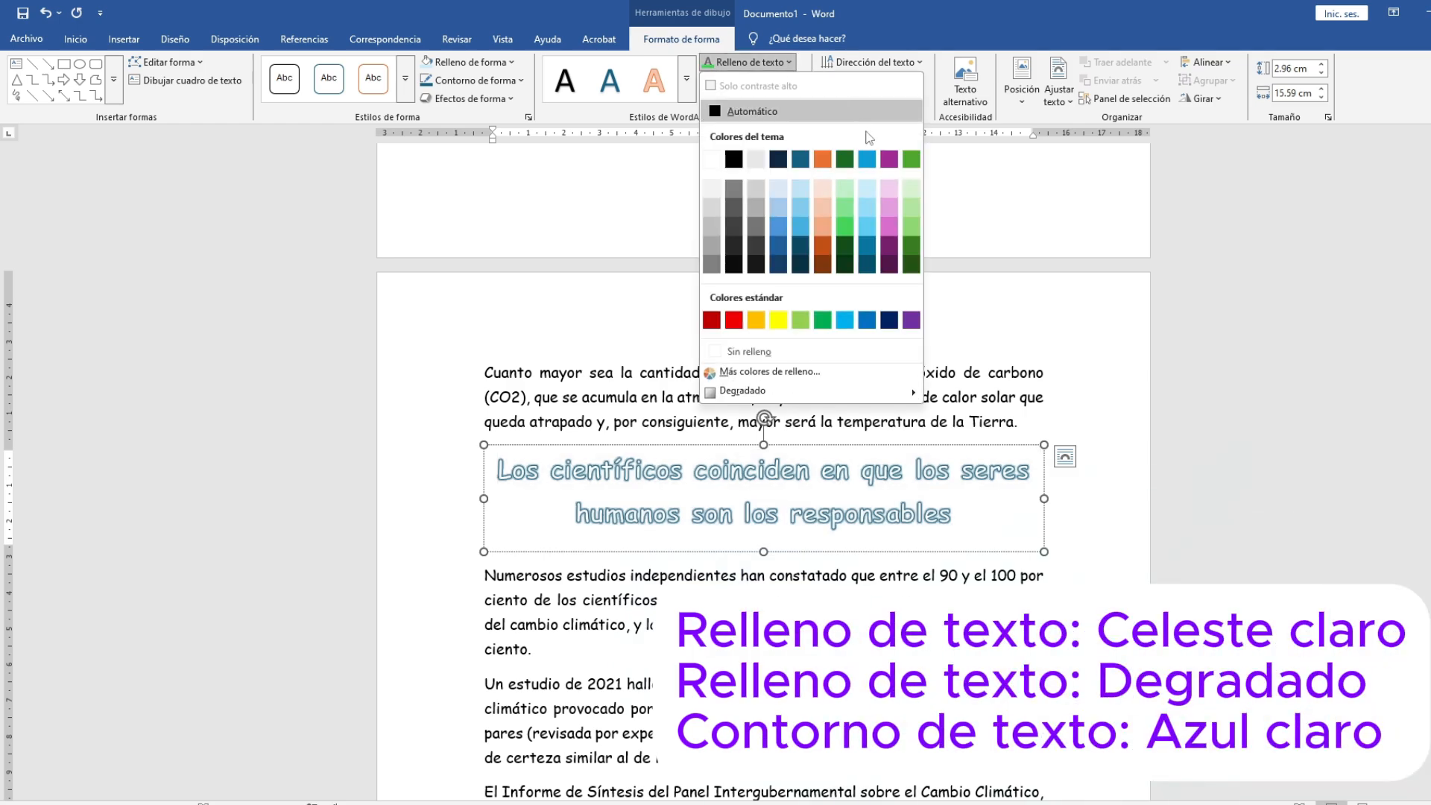
click(867, 189)
click(792, 66)
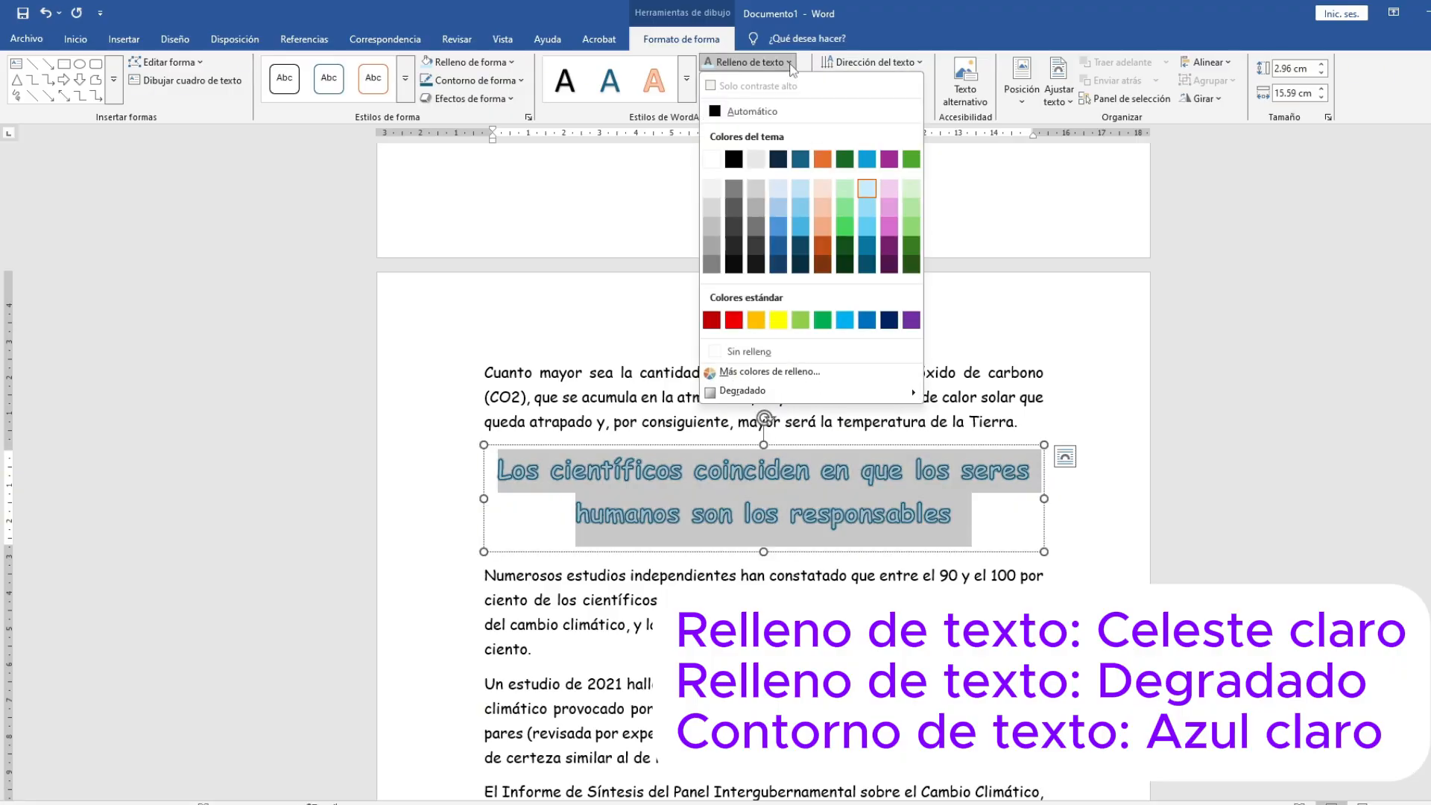
mouse_move(820, 391)
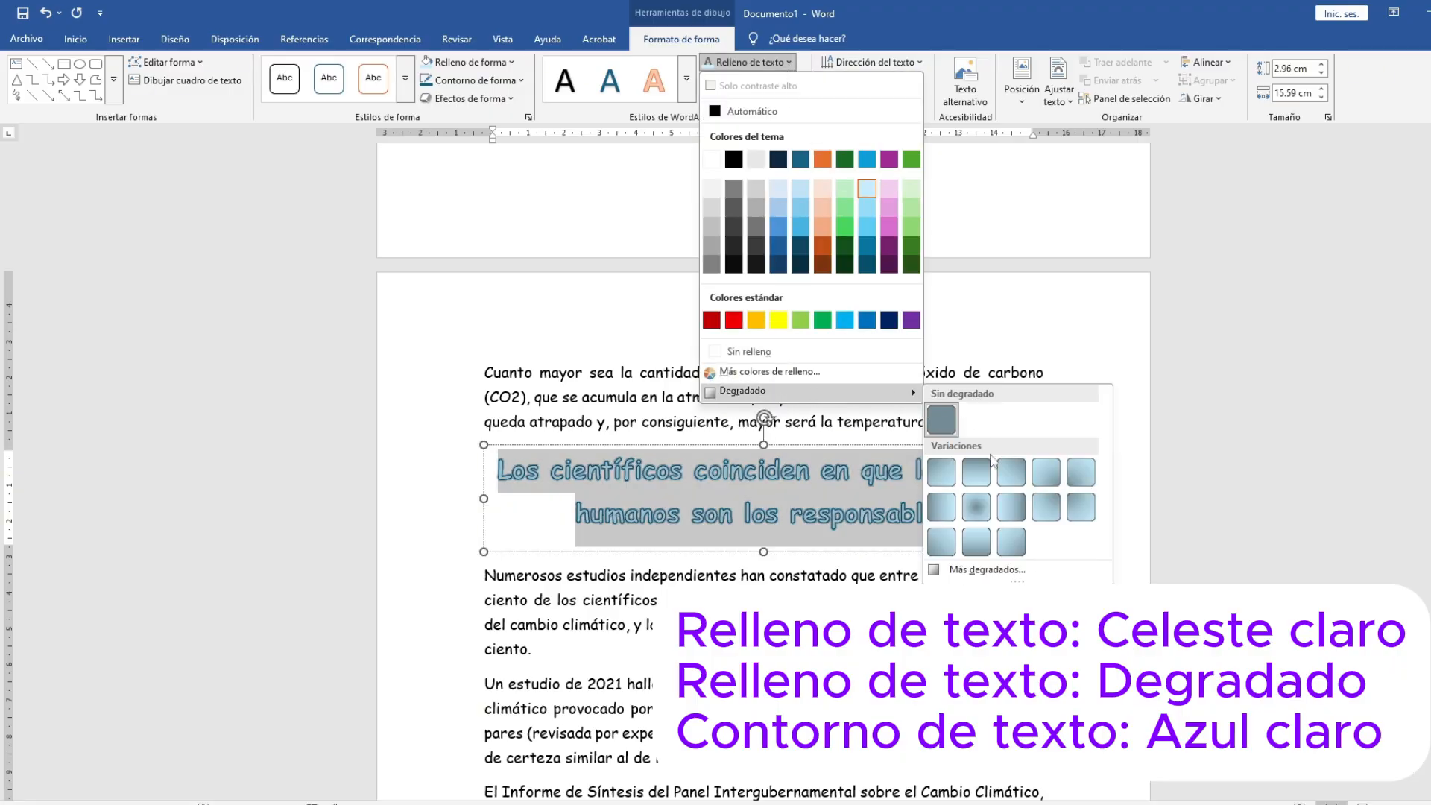
click(1016, 508)
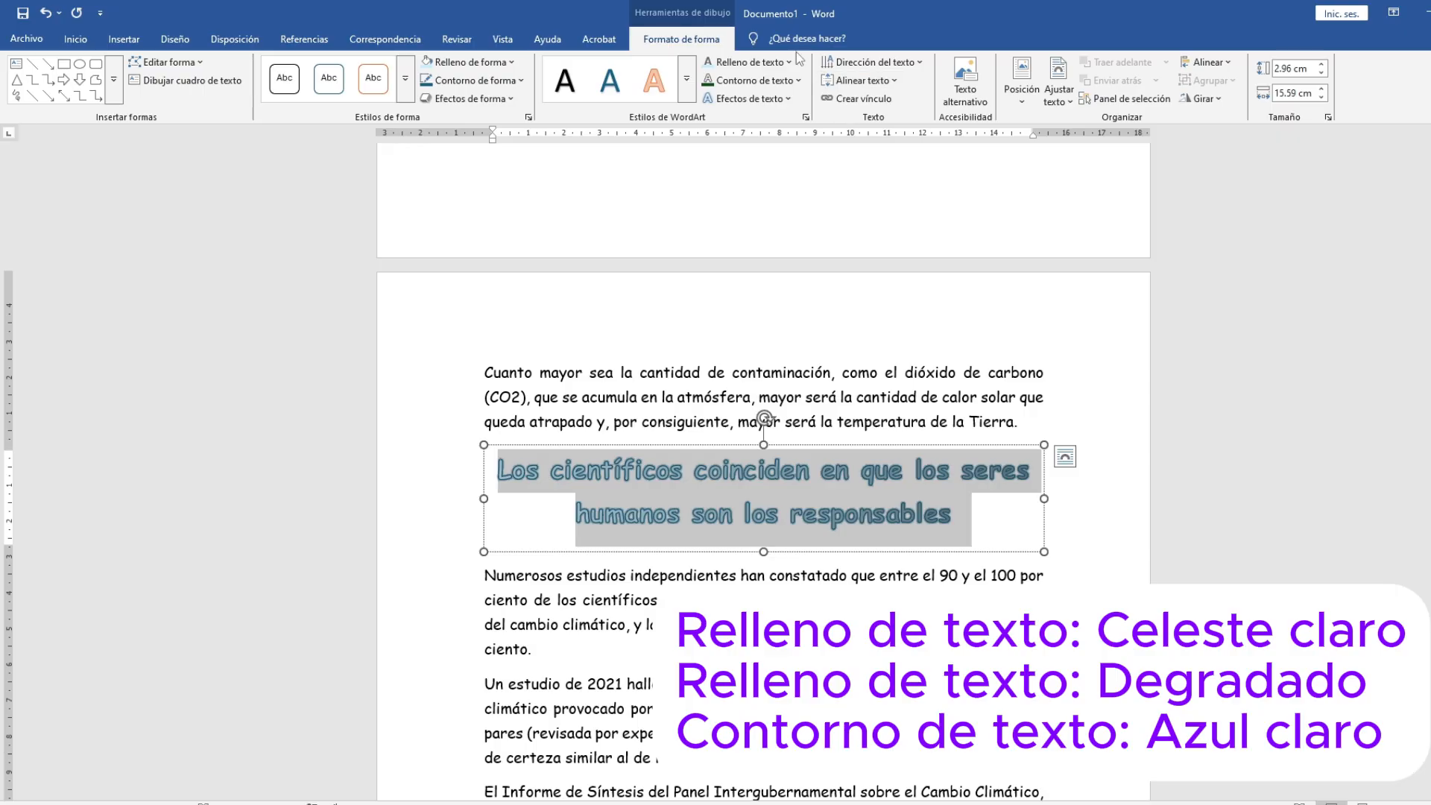
Outline the heading's text in the base teal-blue theme colour and apply a wave transform to it
click(796, 82)
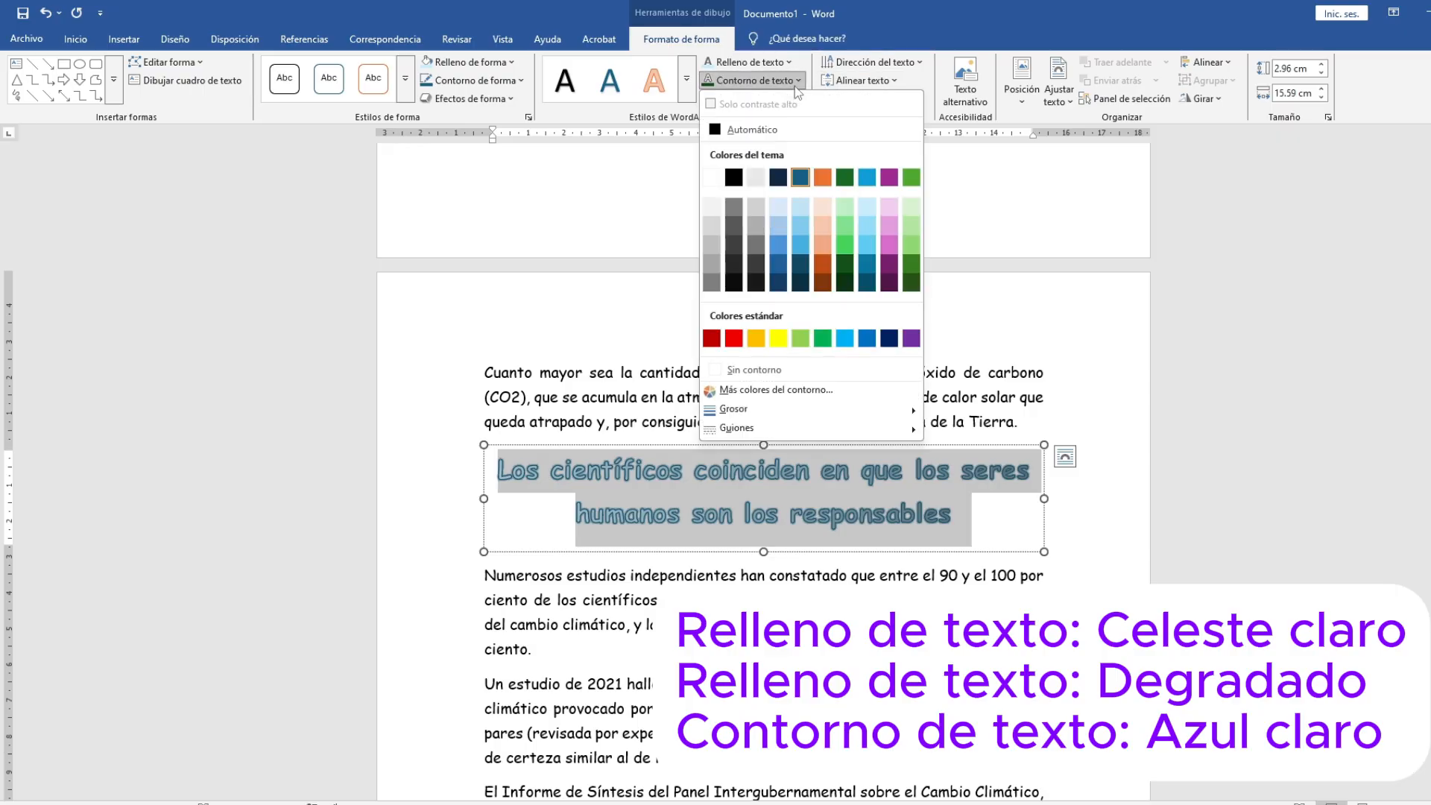
click(801, 178)
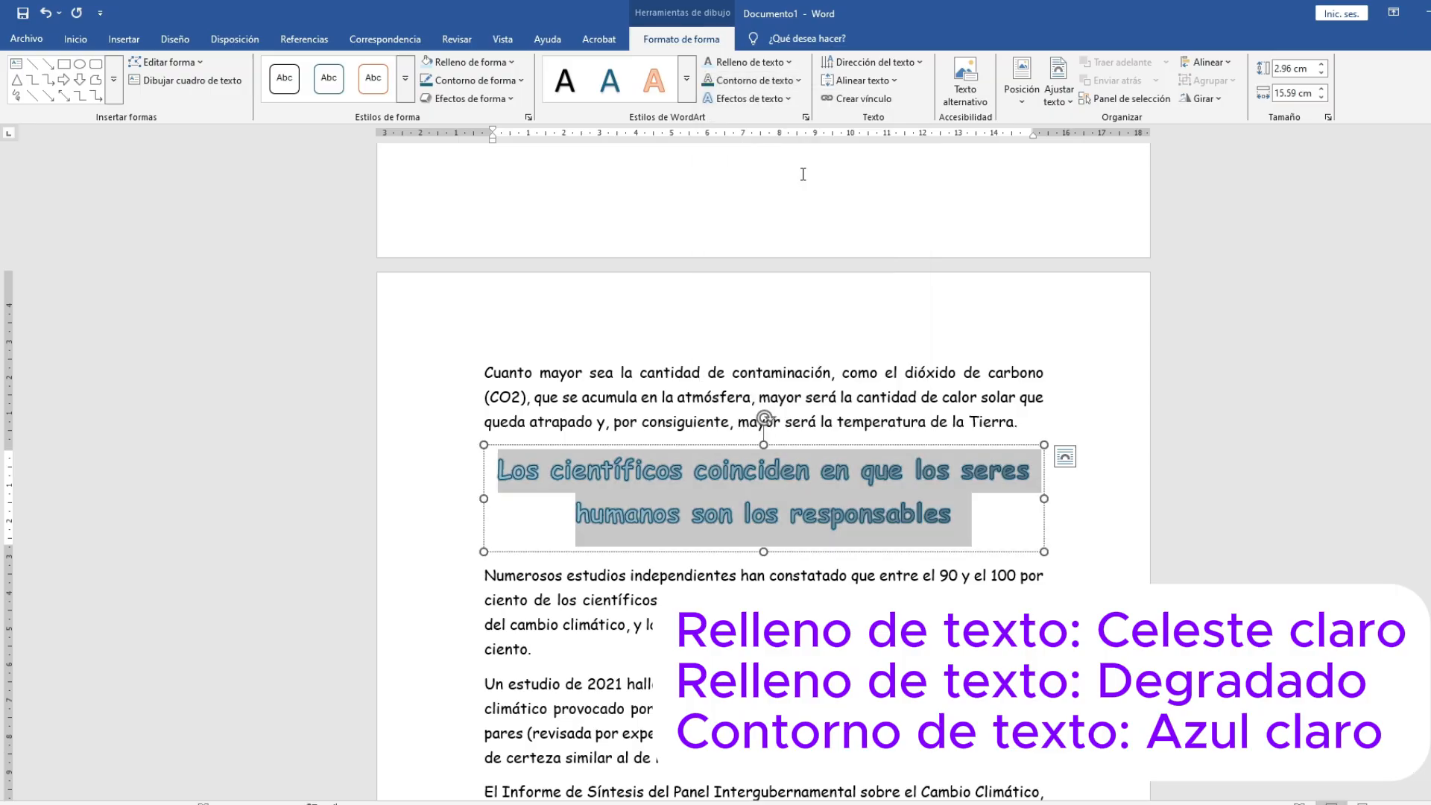
click(790, 102)
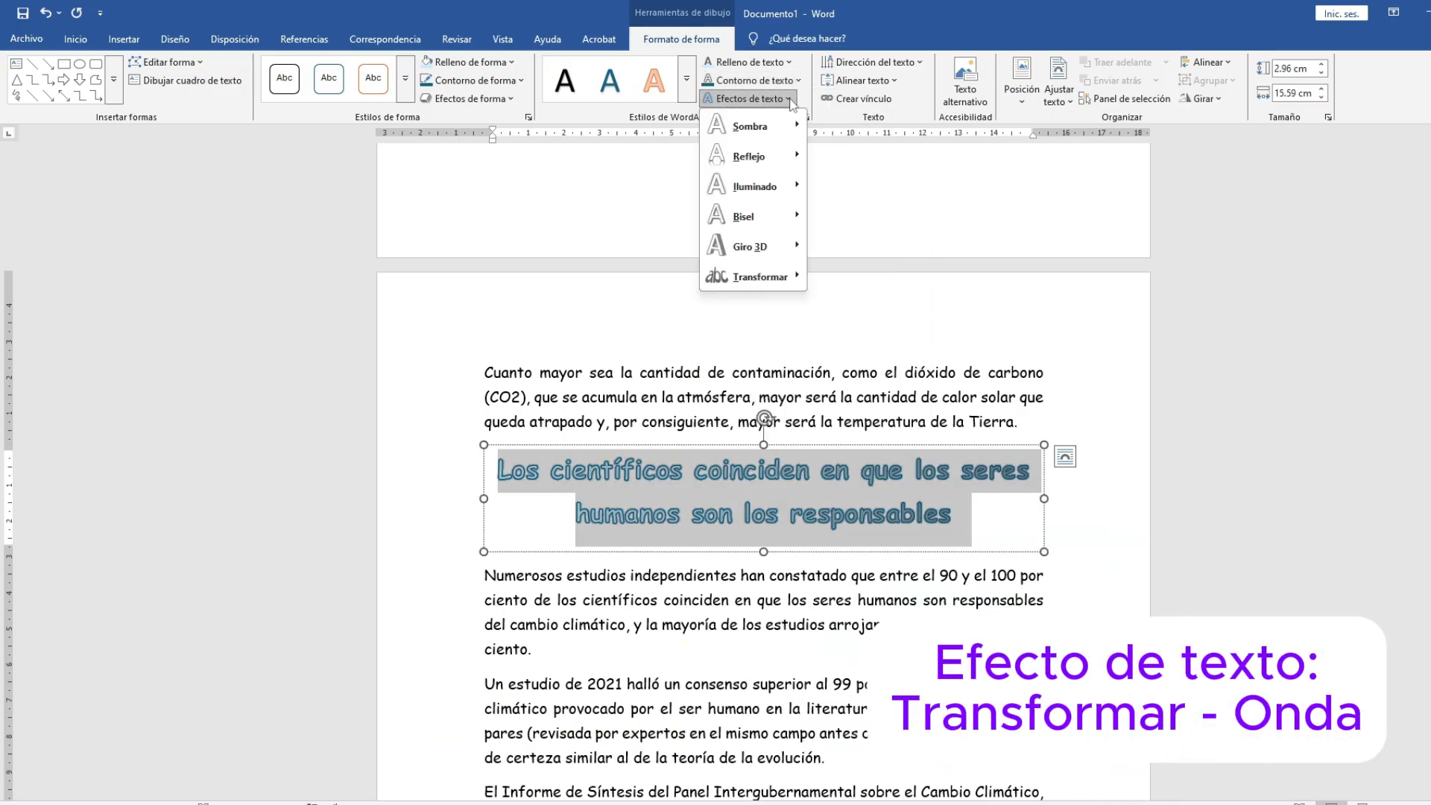
mouse_move(791, 277)
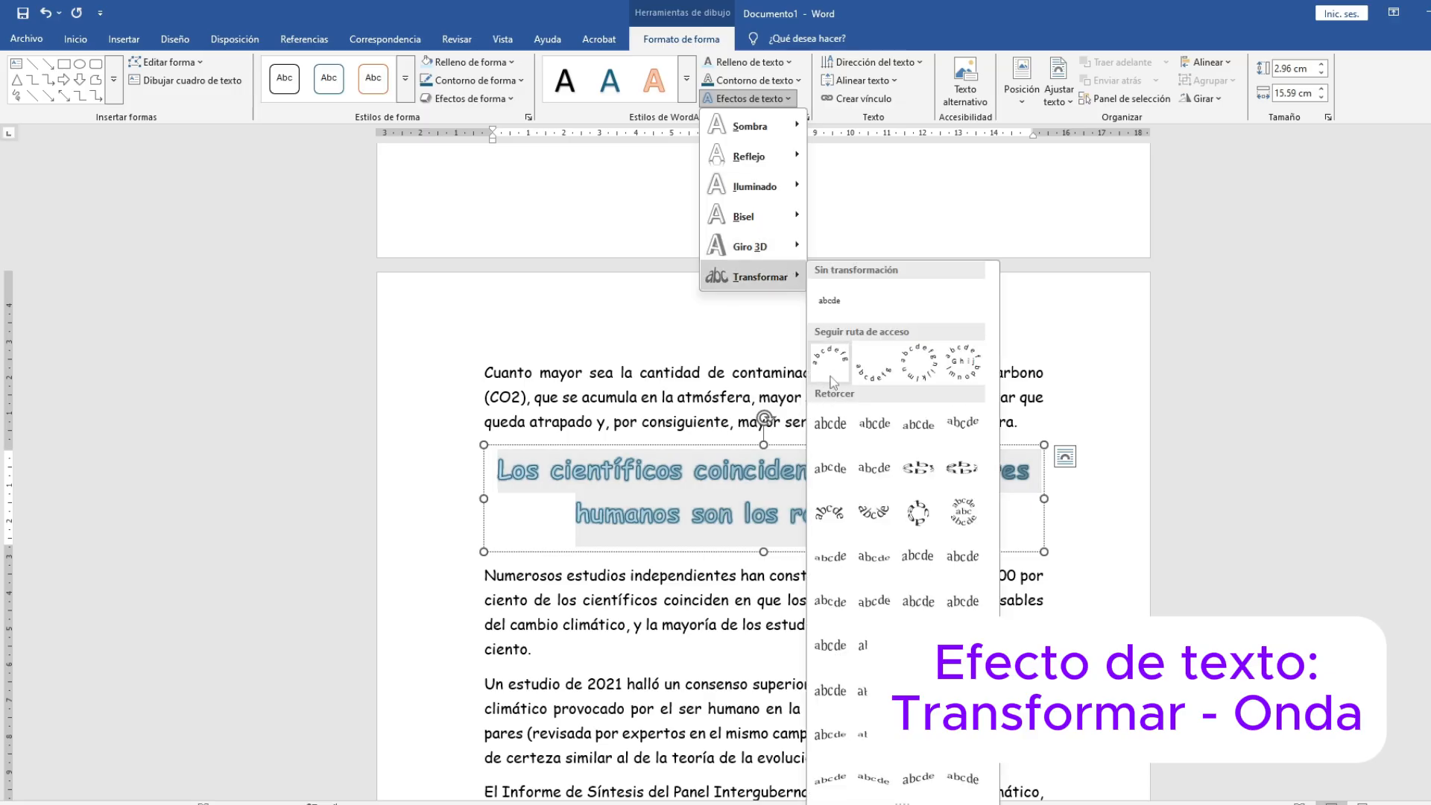
click(874, 598)
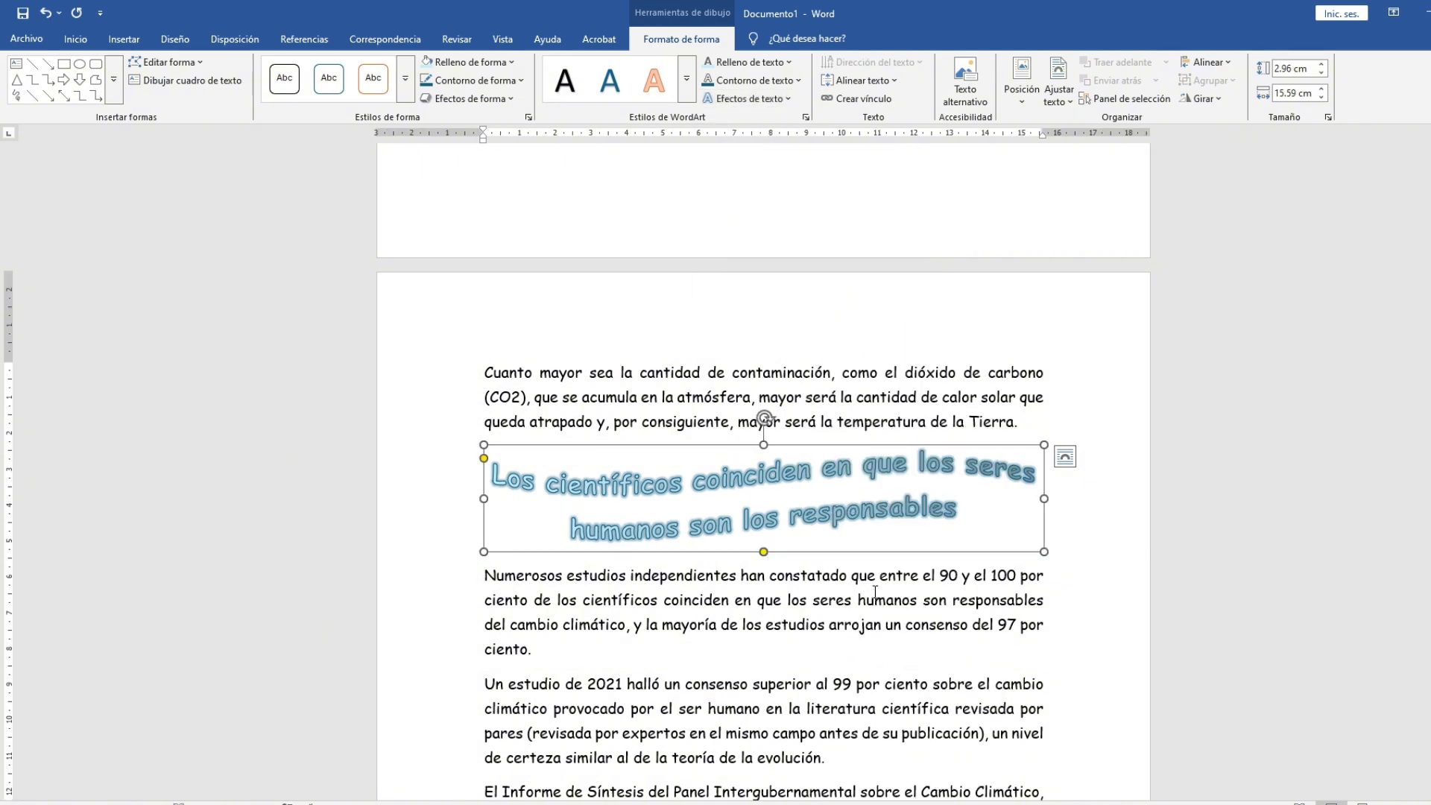
Give the heading's box a dark blue shape outline with a 3 pt weight
click(522, 81)
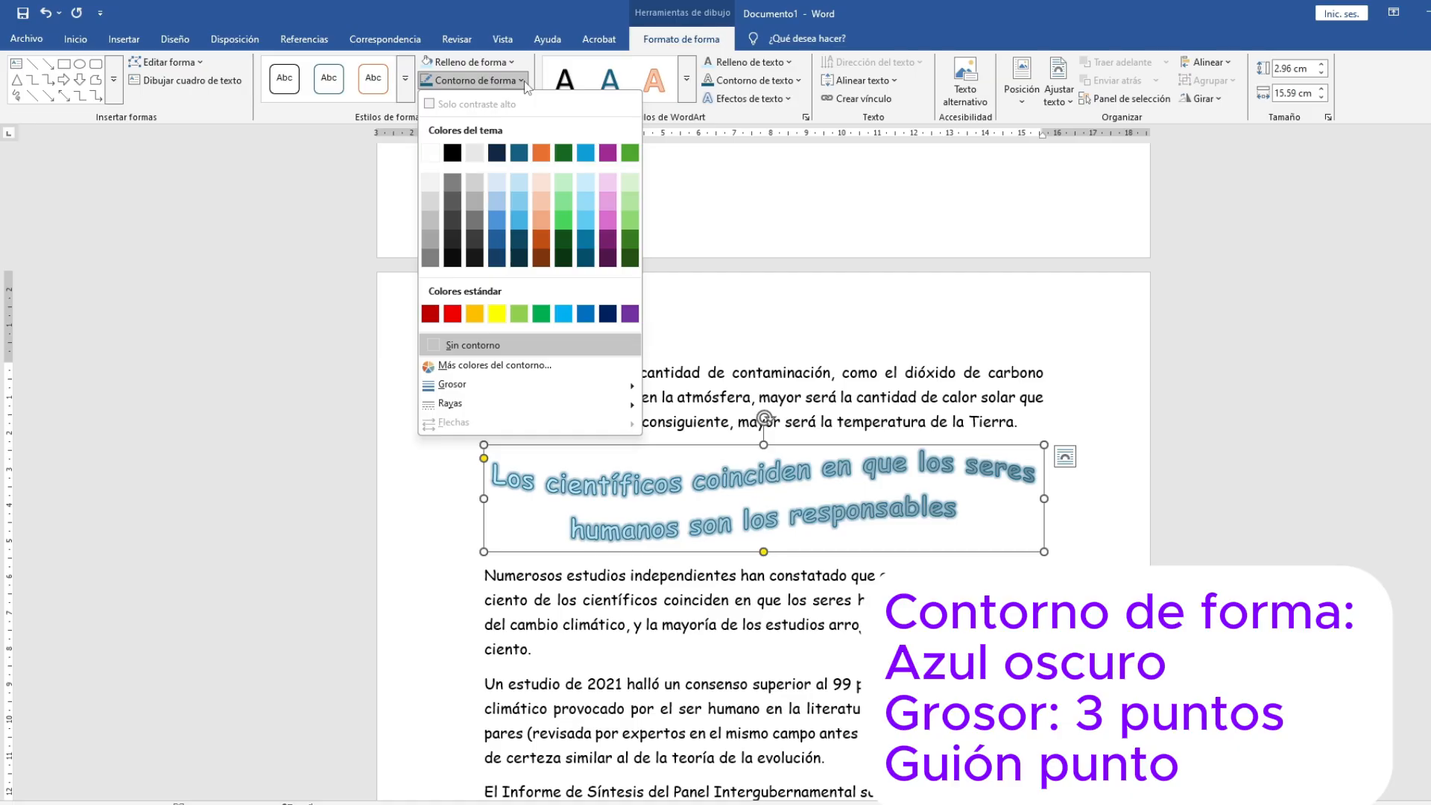
click(497, 154)
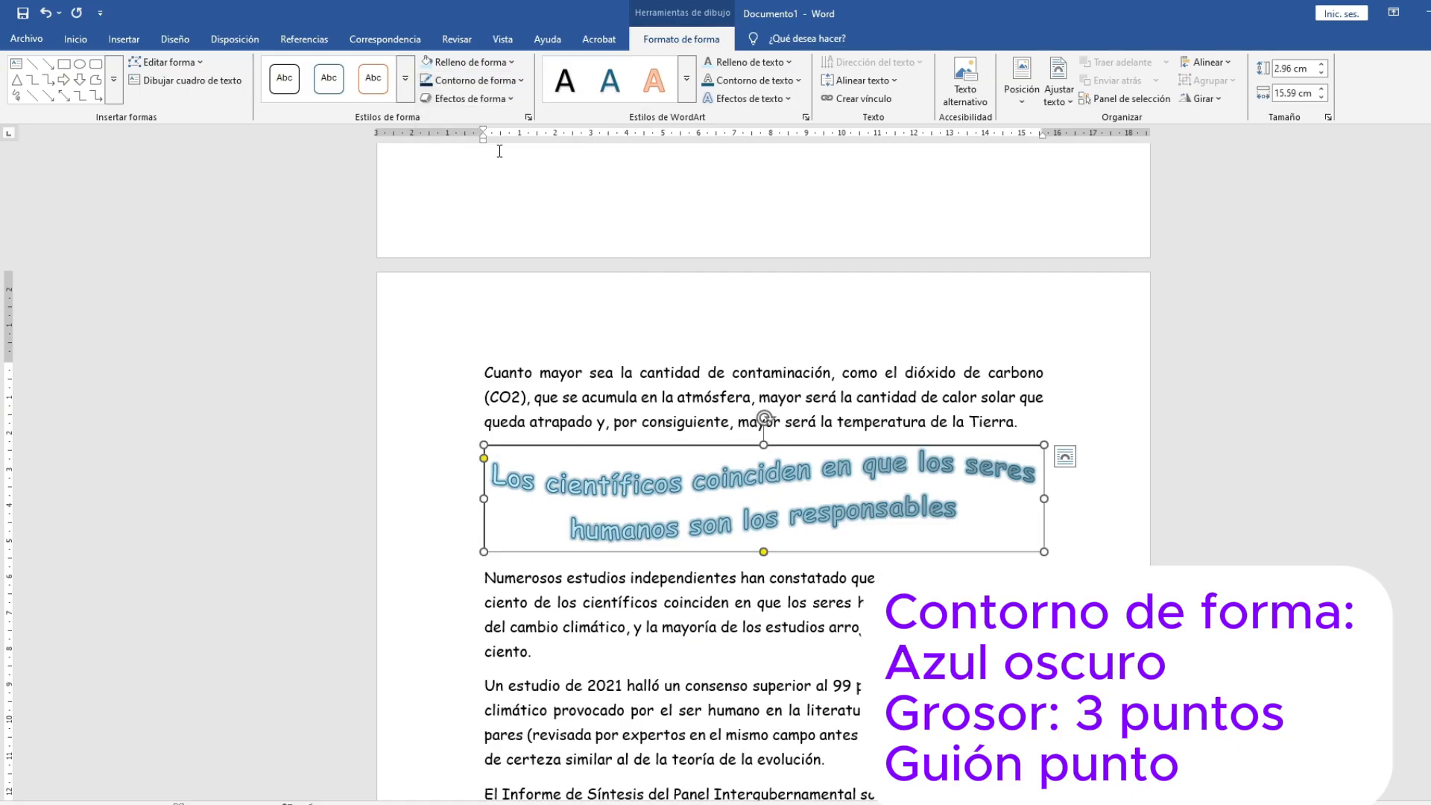
click(513, 80)
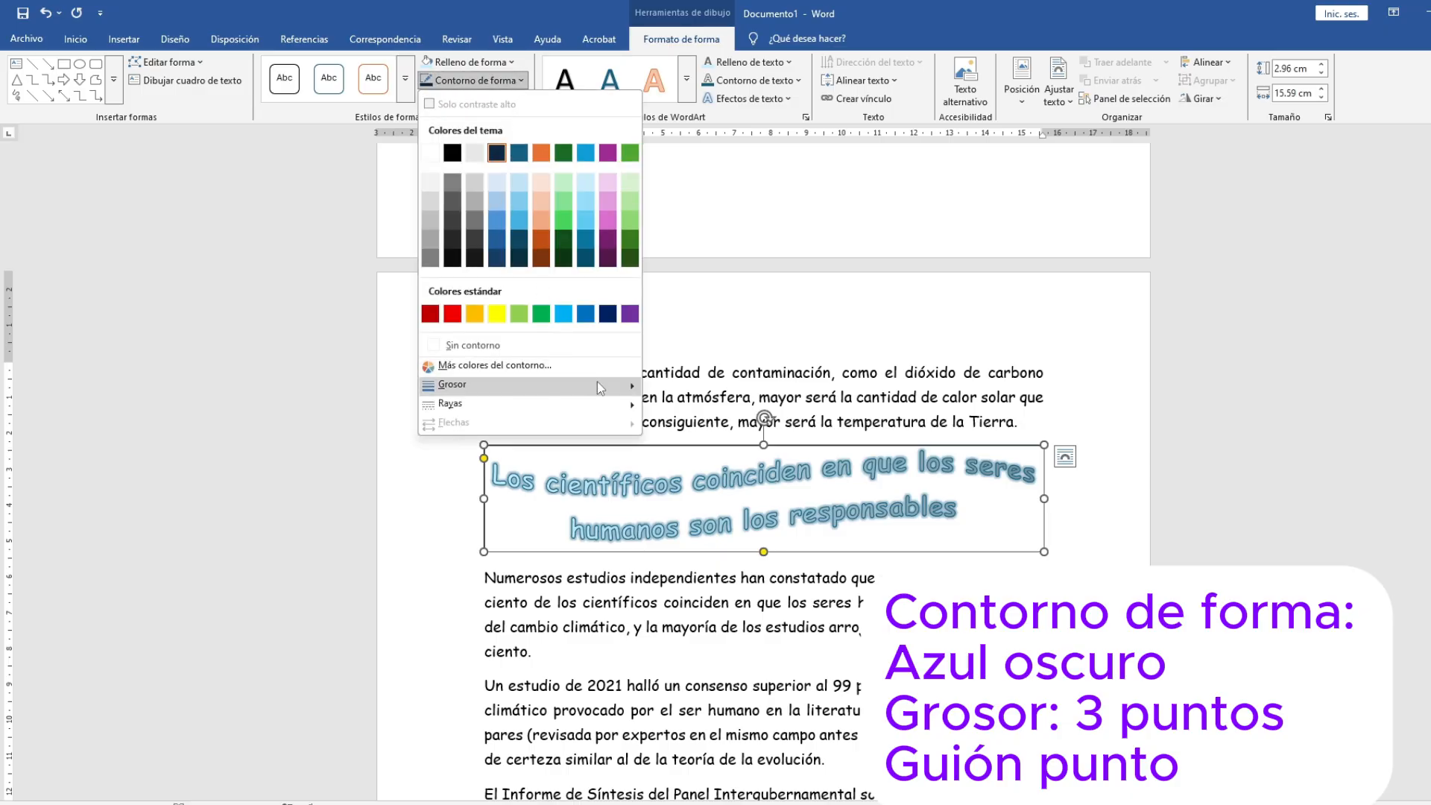
mouse_move(597, 384)
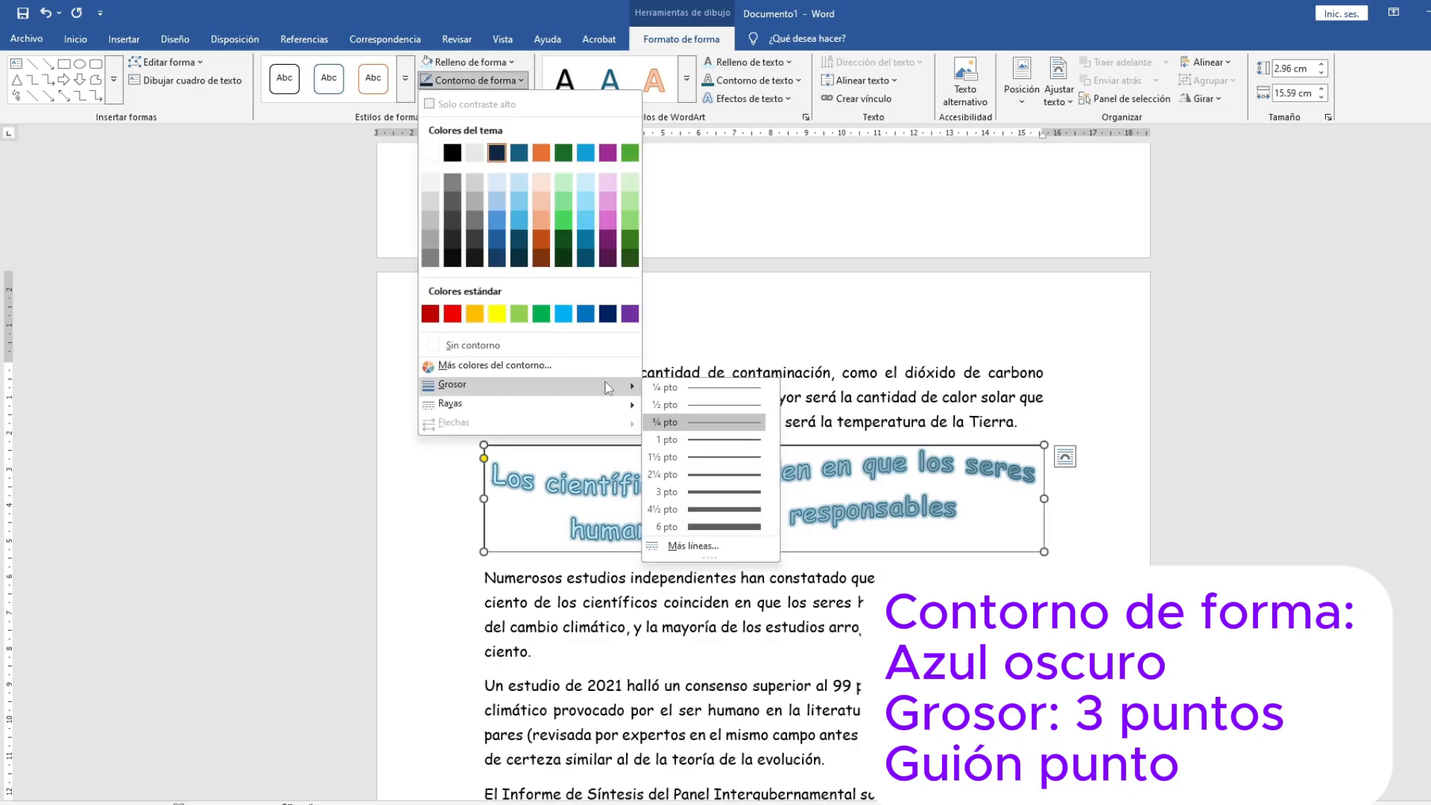
click(716, 492)
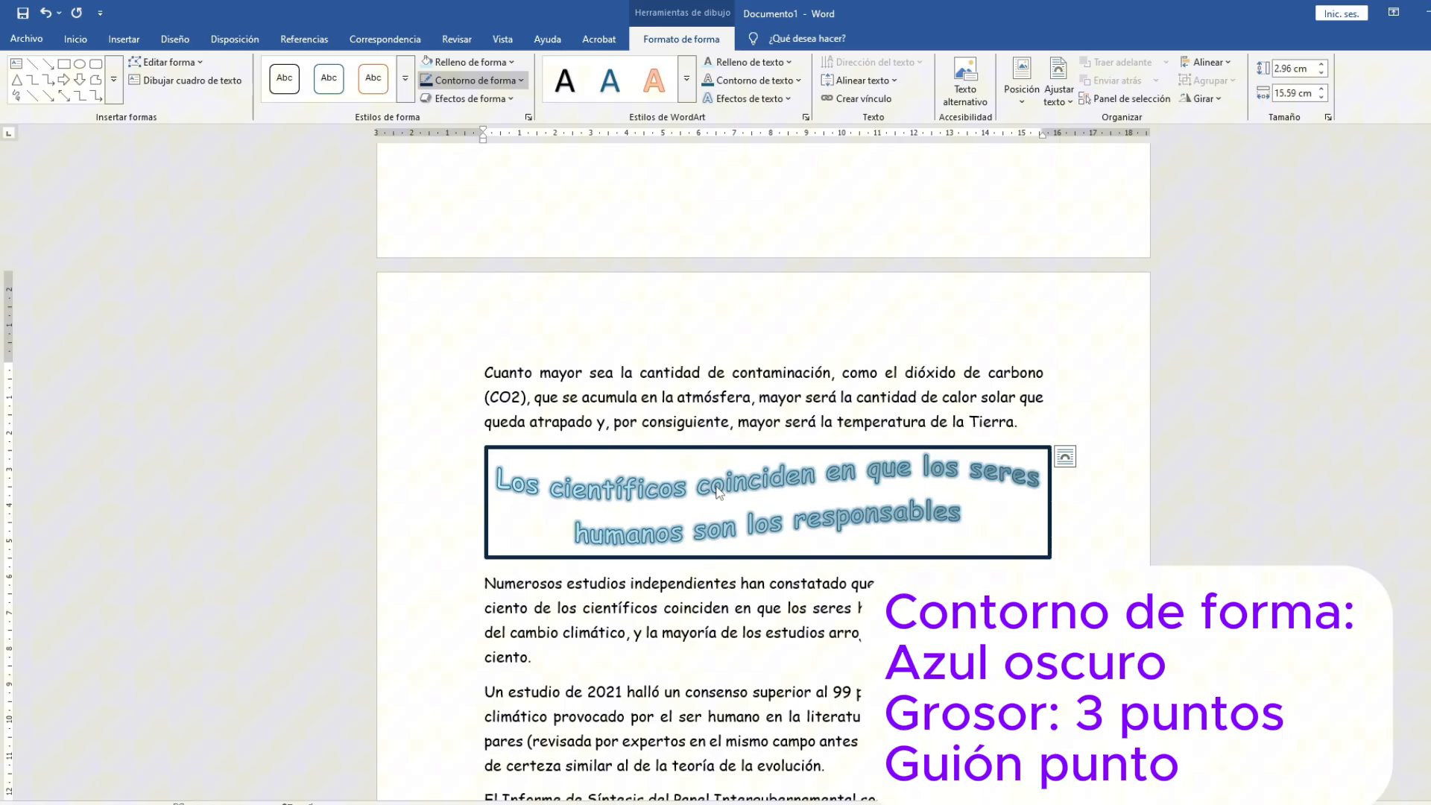
Change the line style of the heading box's outline to dash-dot
click(511, 98)
click(521, 79)
click(522, 80)
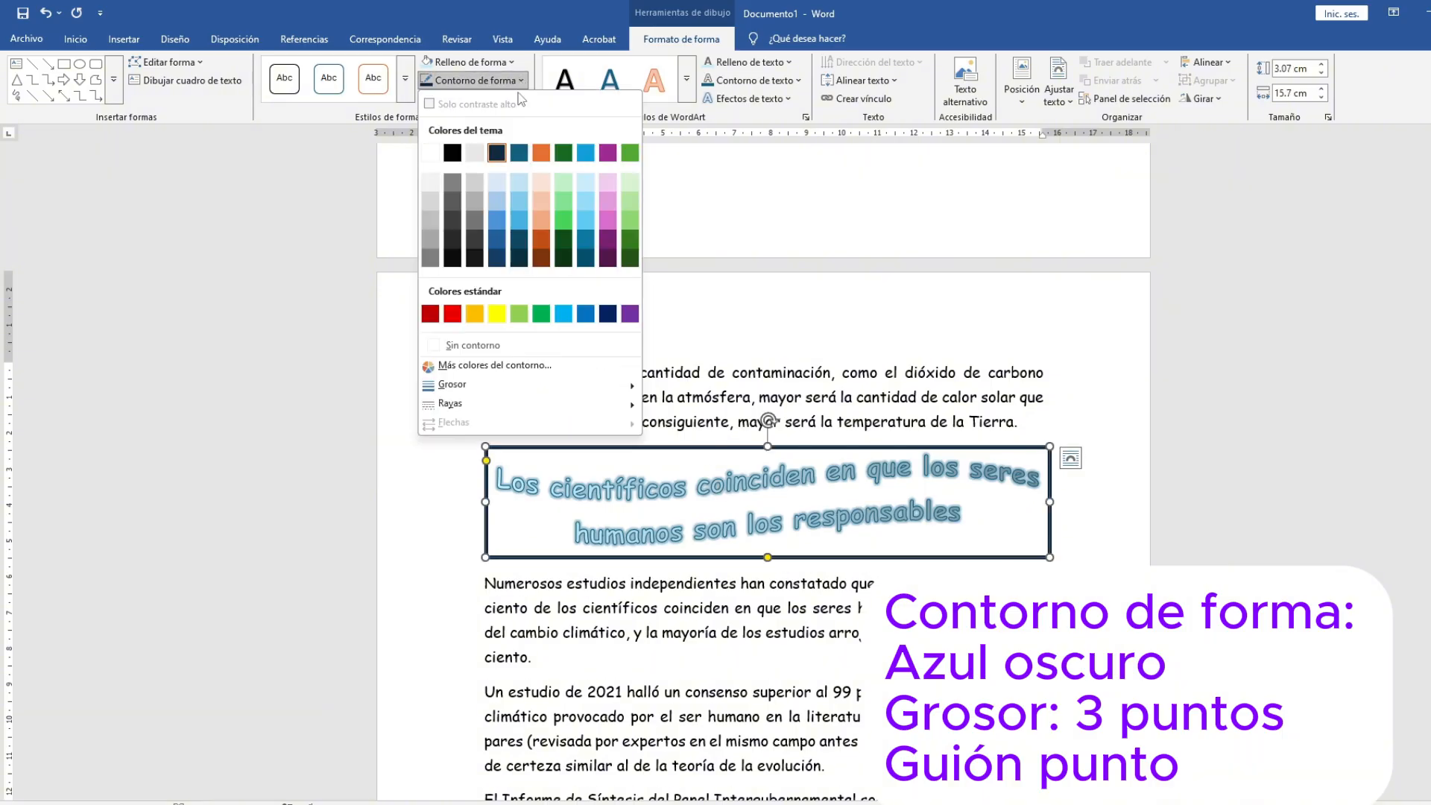
mouse_move(505, 410)
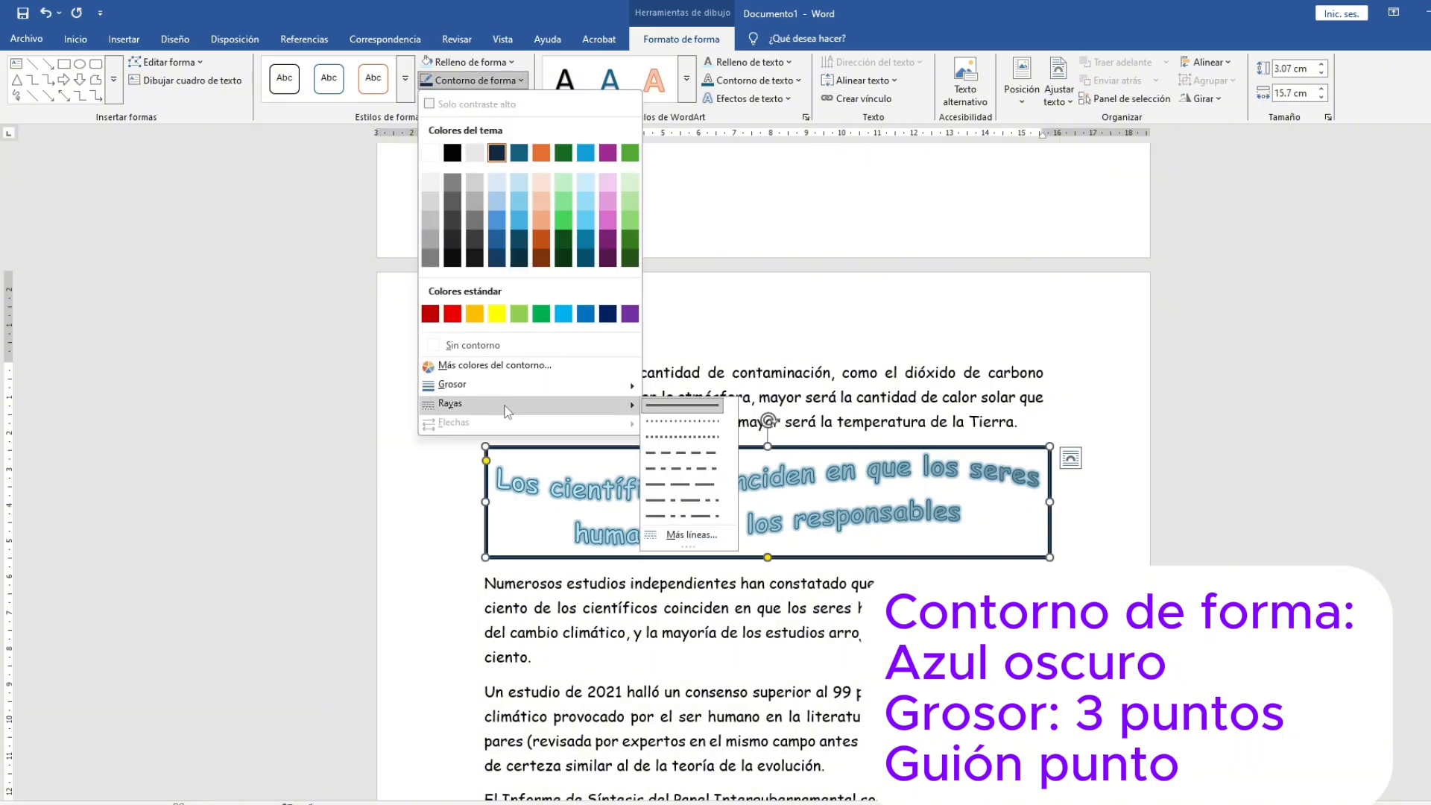
click(687, 470)
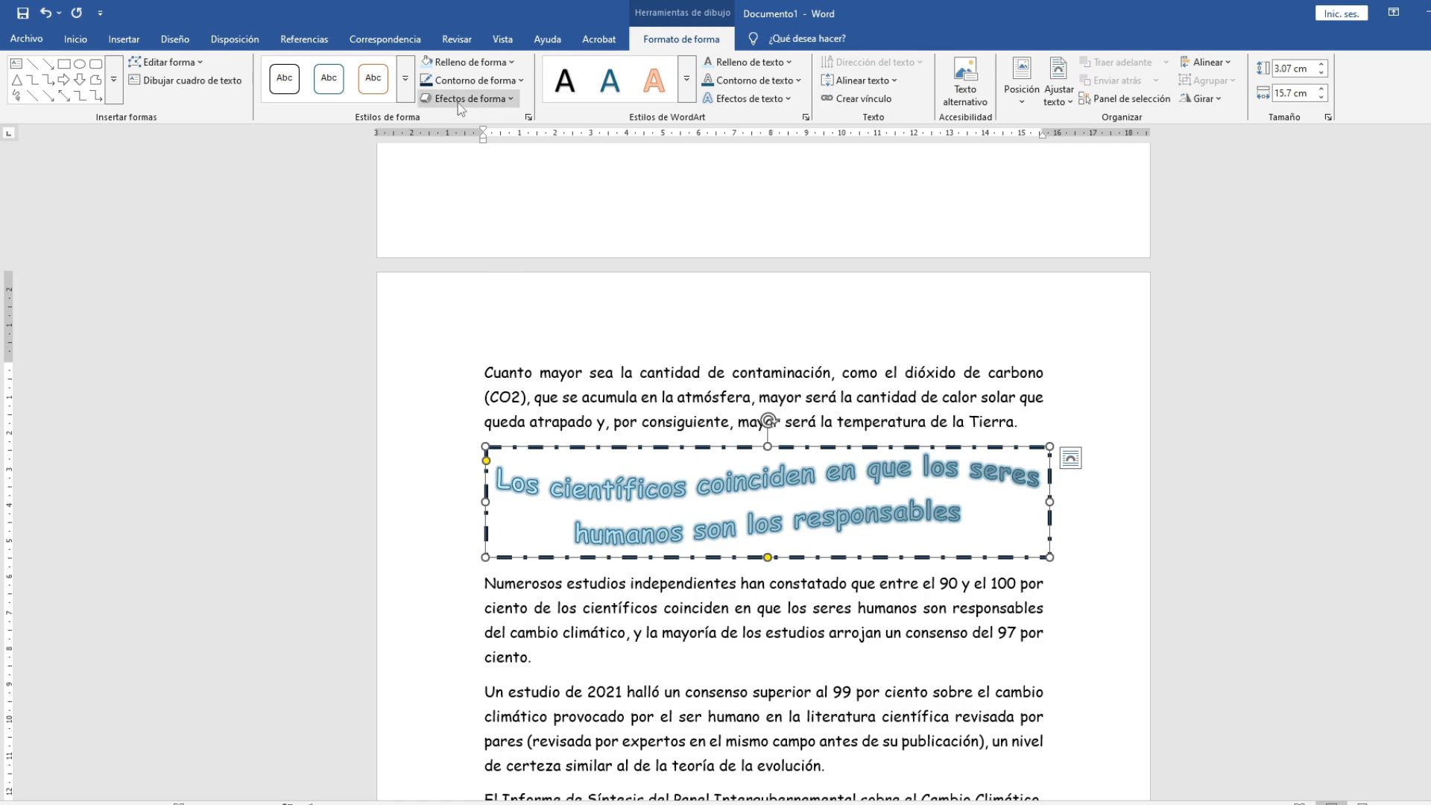
Apply the second-smallest sky-blue glow variation to the heading's box
click(512, 99)
mouse_move(519, 217)
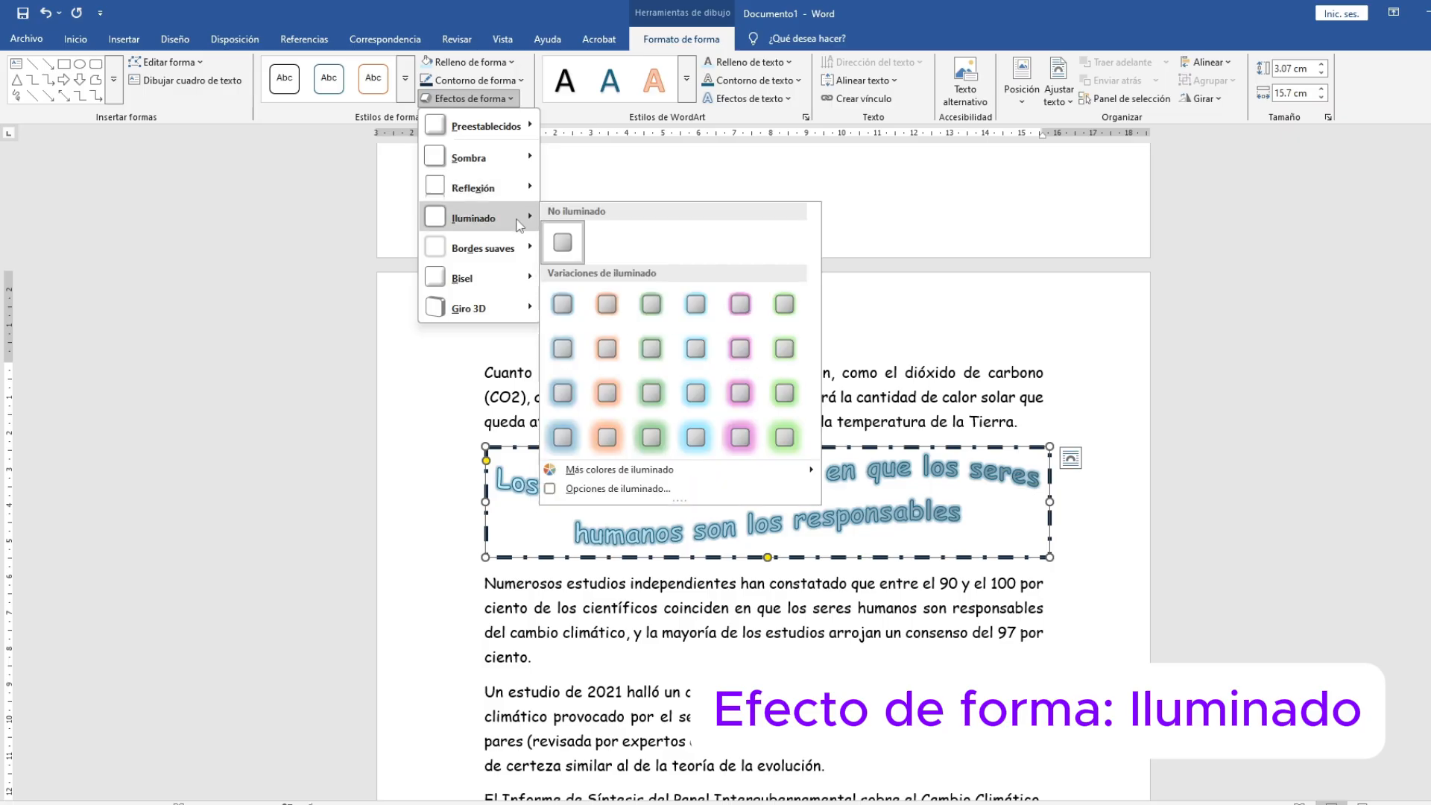
click(696, 348)
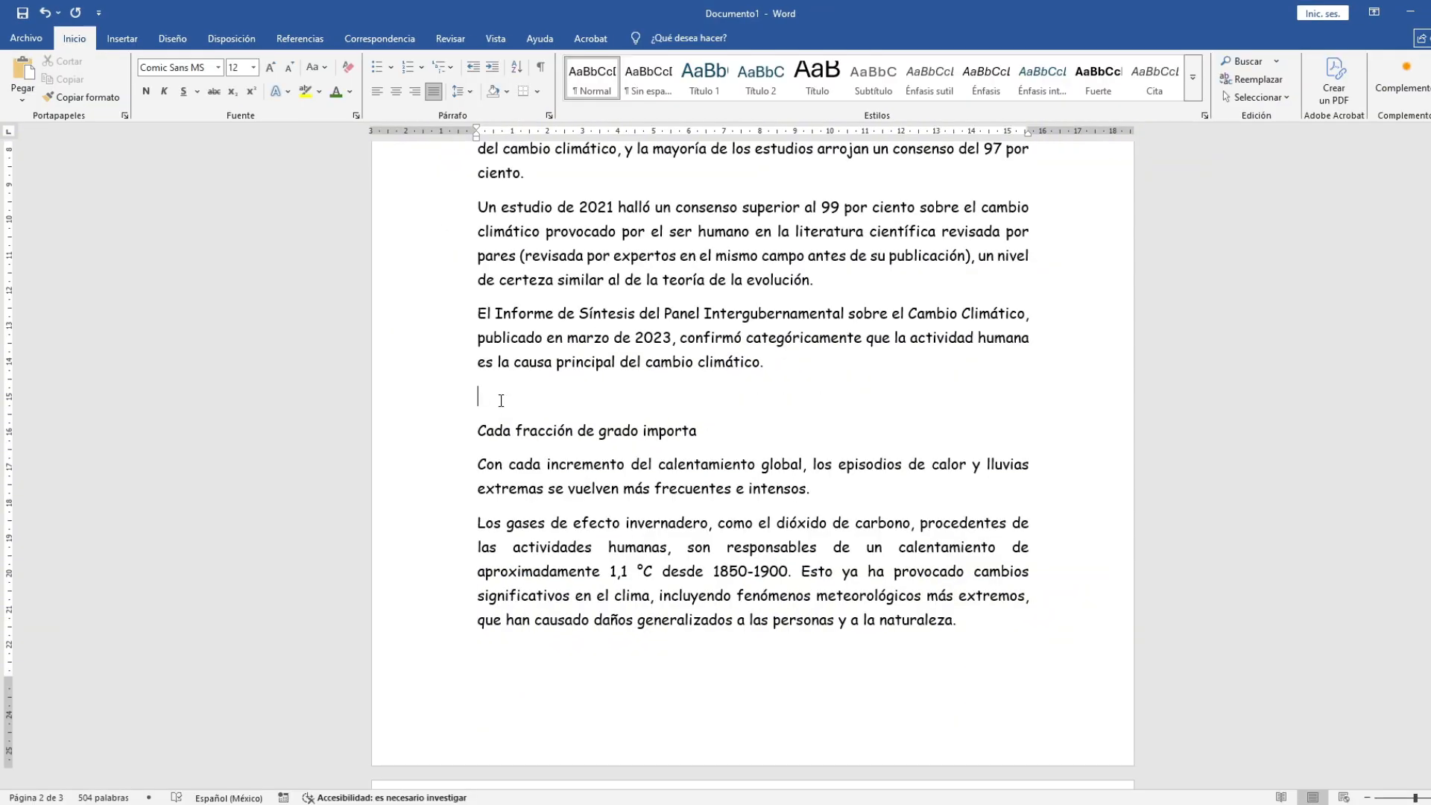
Insert a dark green WordArt on the blank line above "Cada fracción de grado importa", in line with text
click(122, 38)
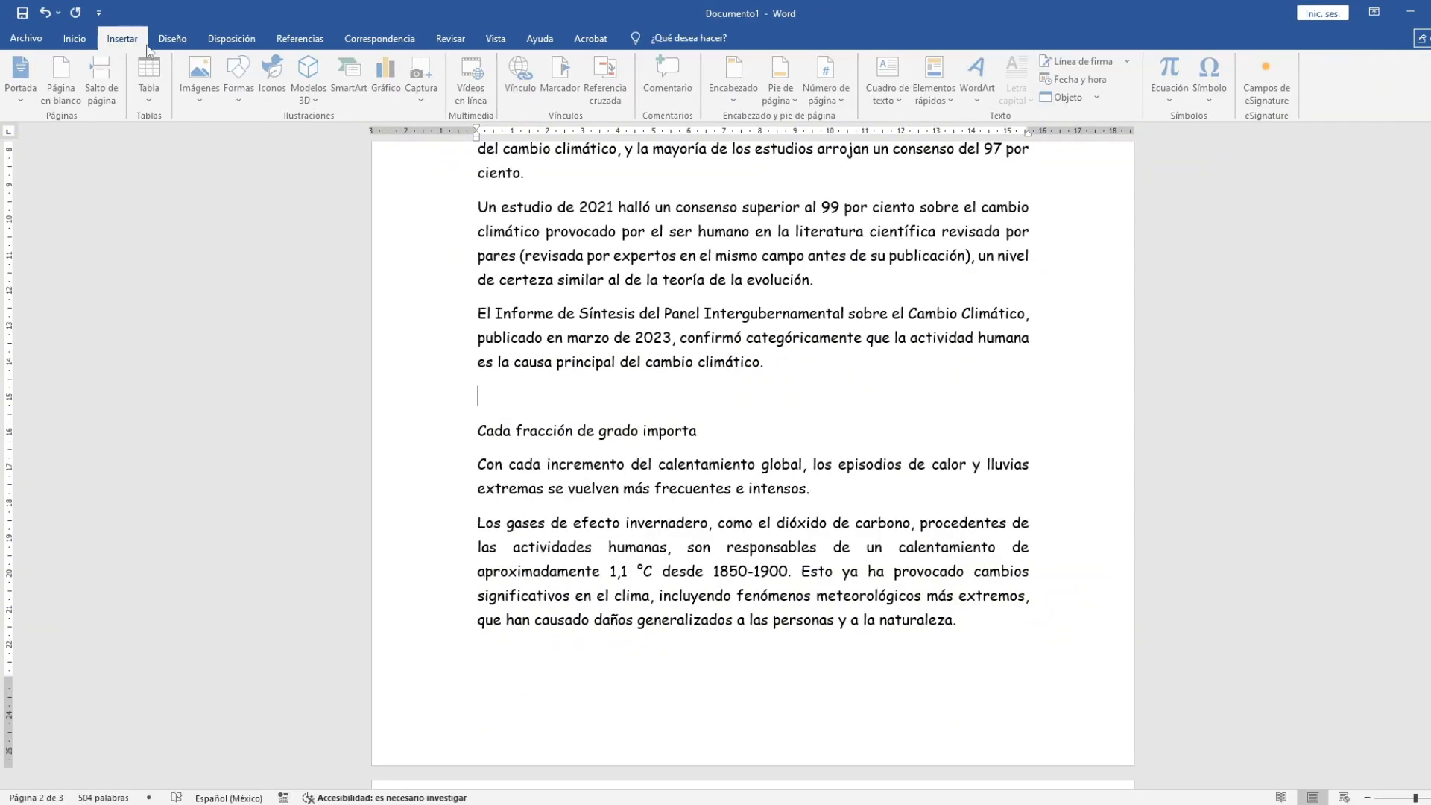
click(978, 88)
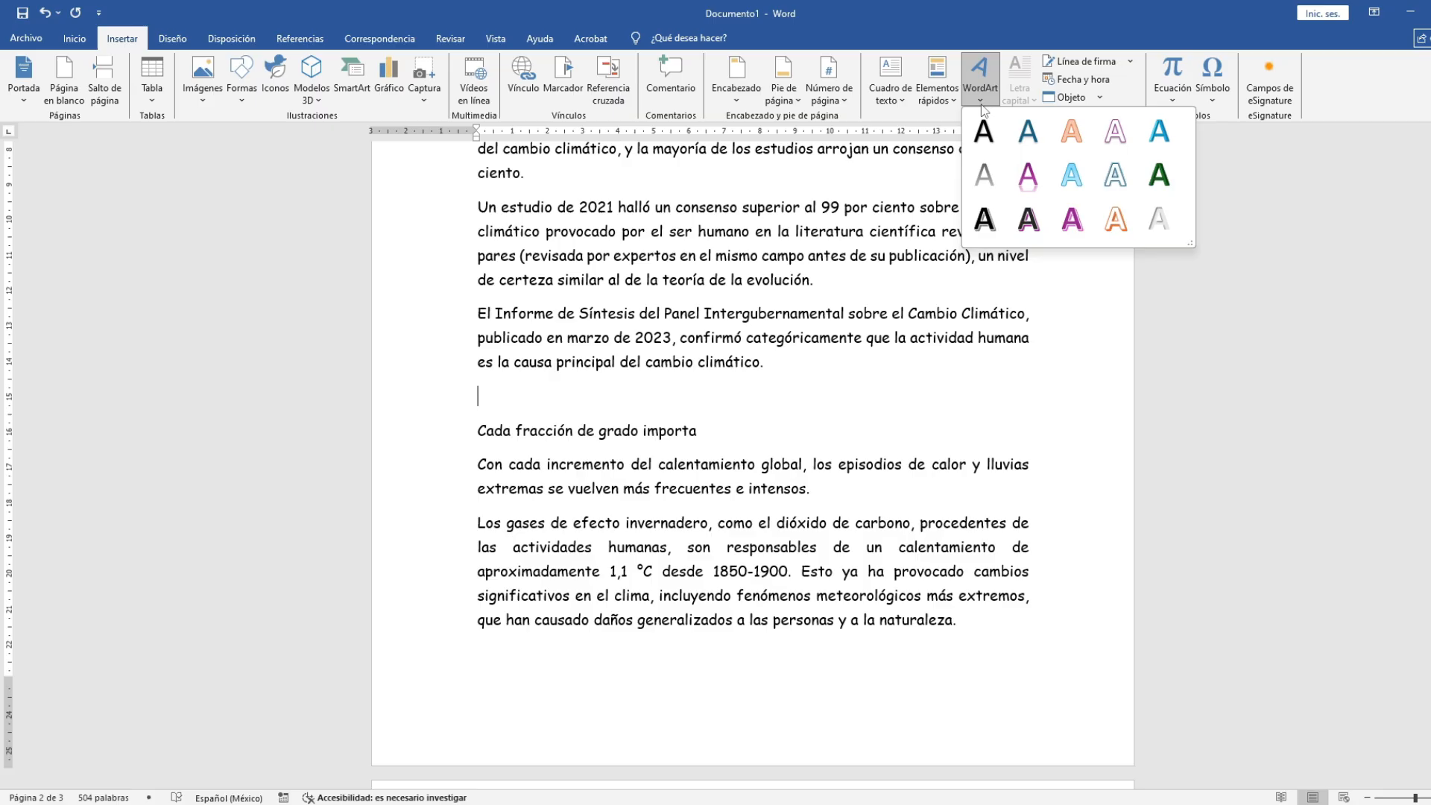
click(1159, 176)
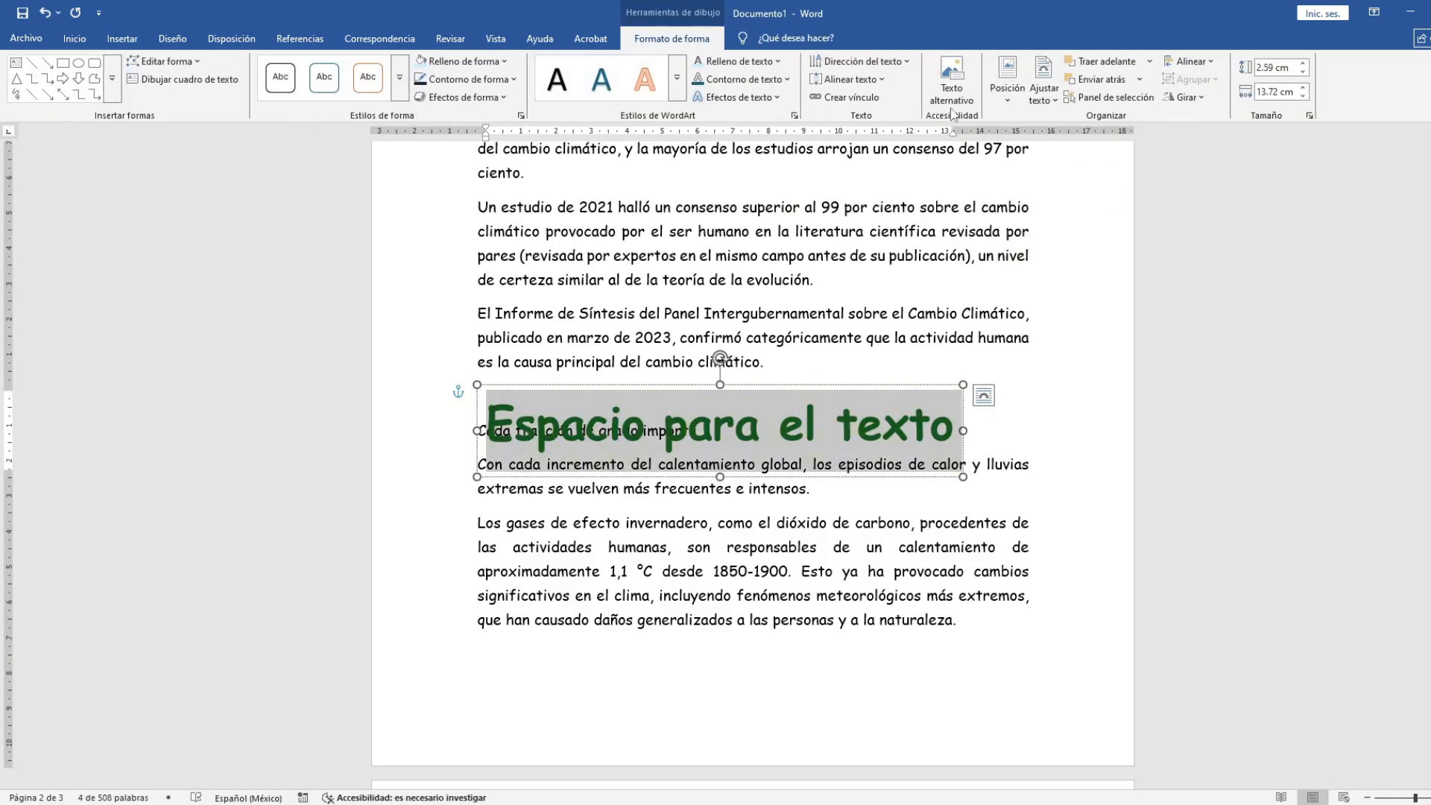
click(1043, 88)
click(1074, 119)
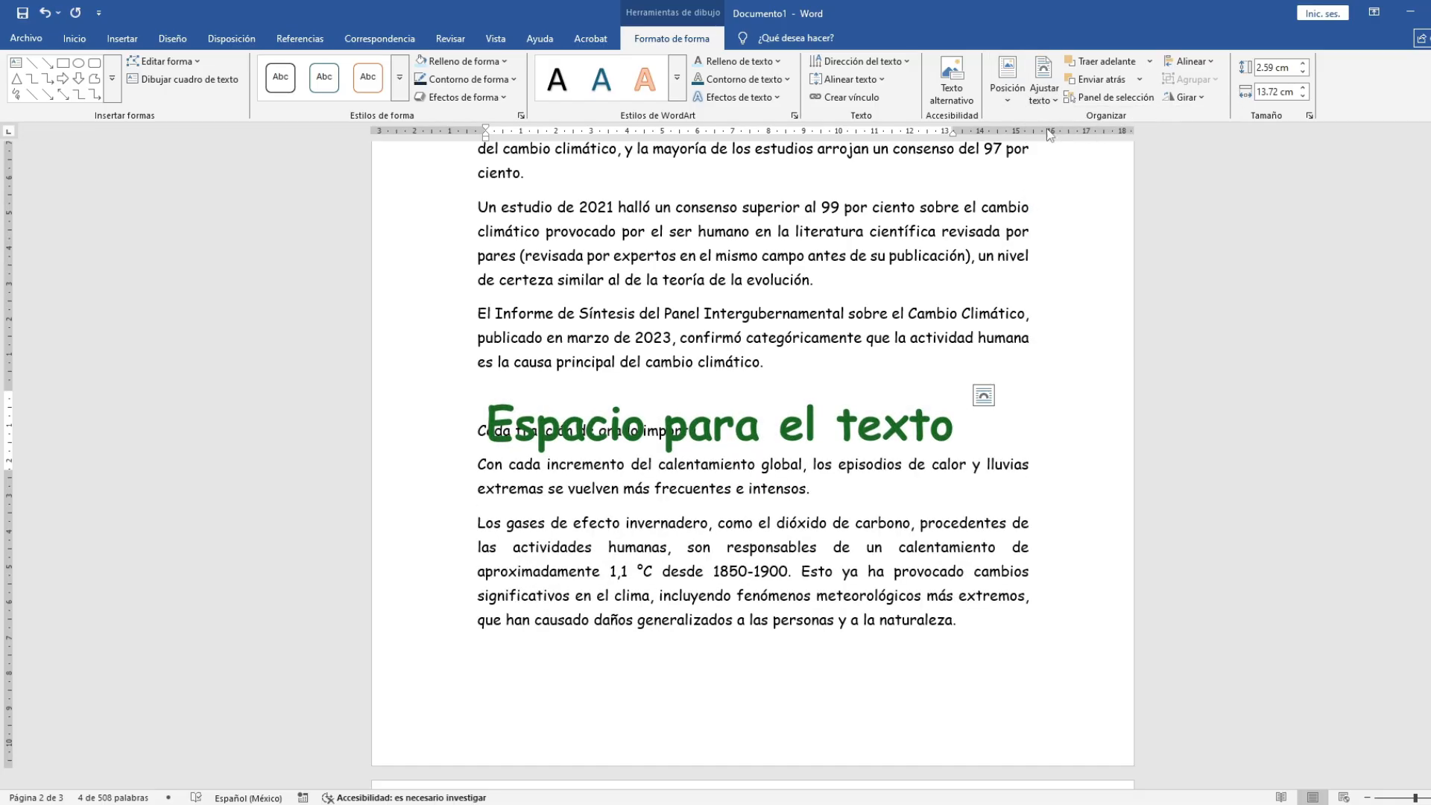
Move the heading text "Cada fracción de grado importa" from the document into the new WordArt, replacing its placeholder and keeping text only
click(595, 470)
click(441, 515)
key(ctrl+c)
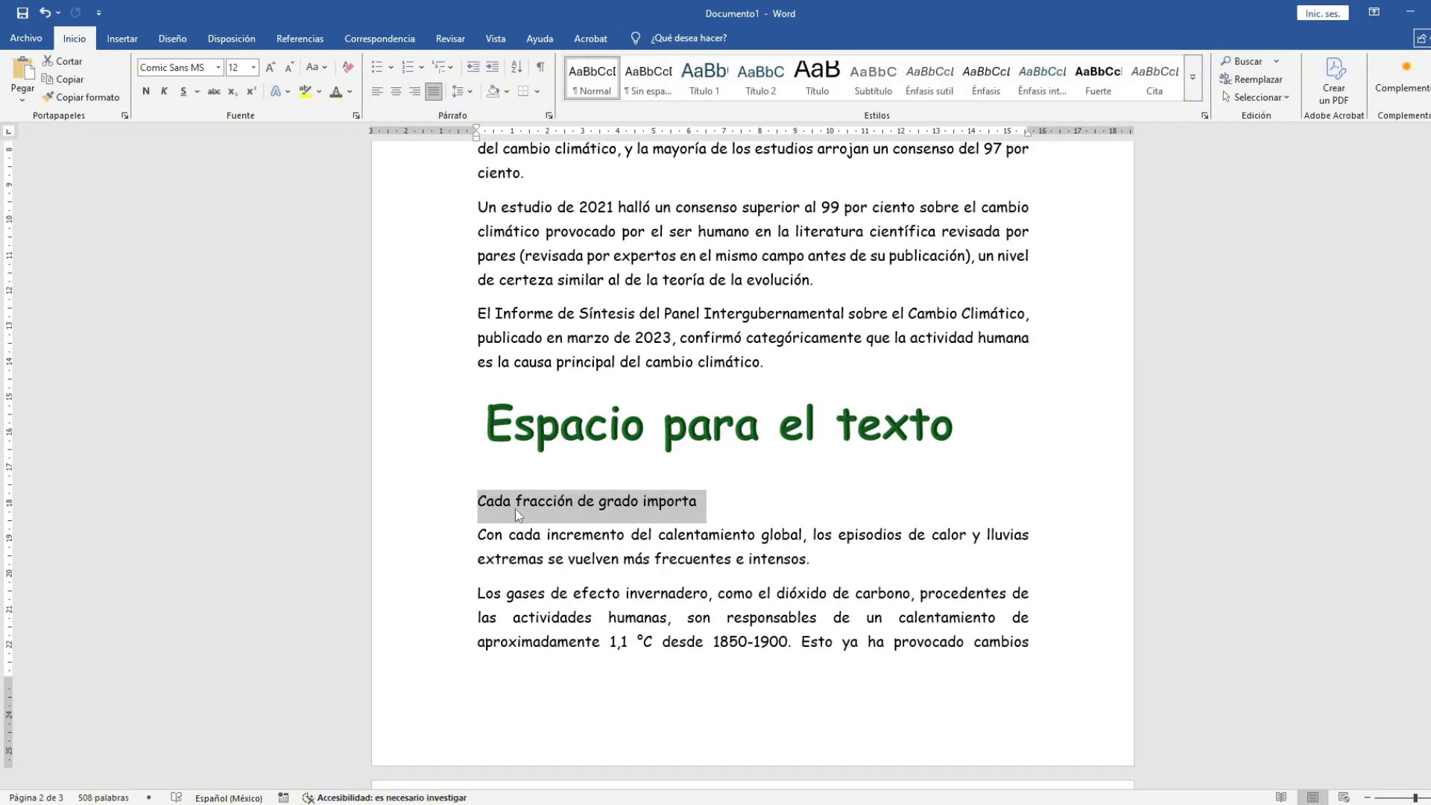
right_click(516, 509)
click(554, 544)
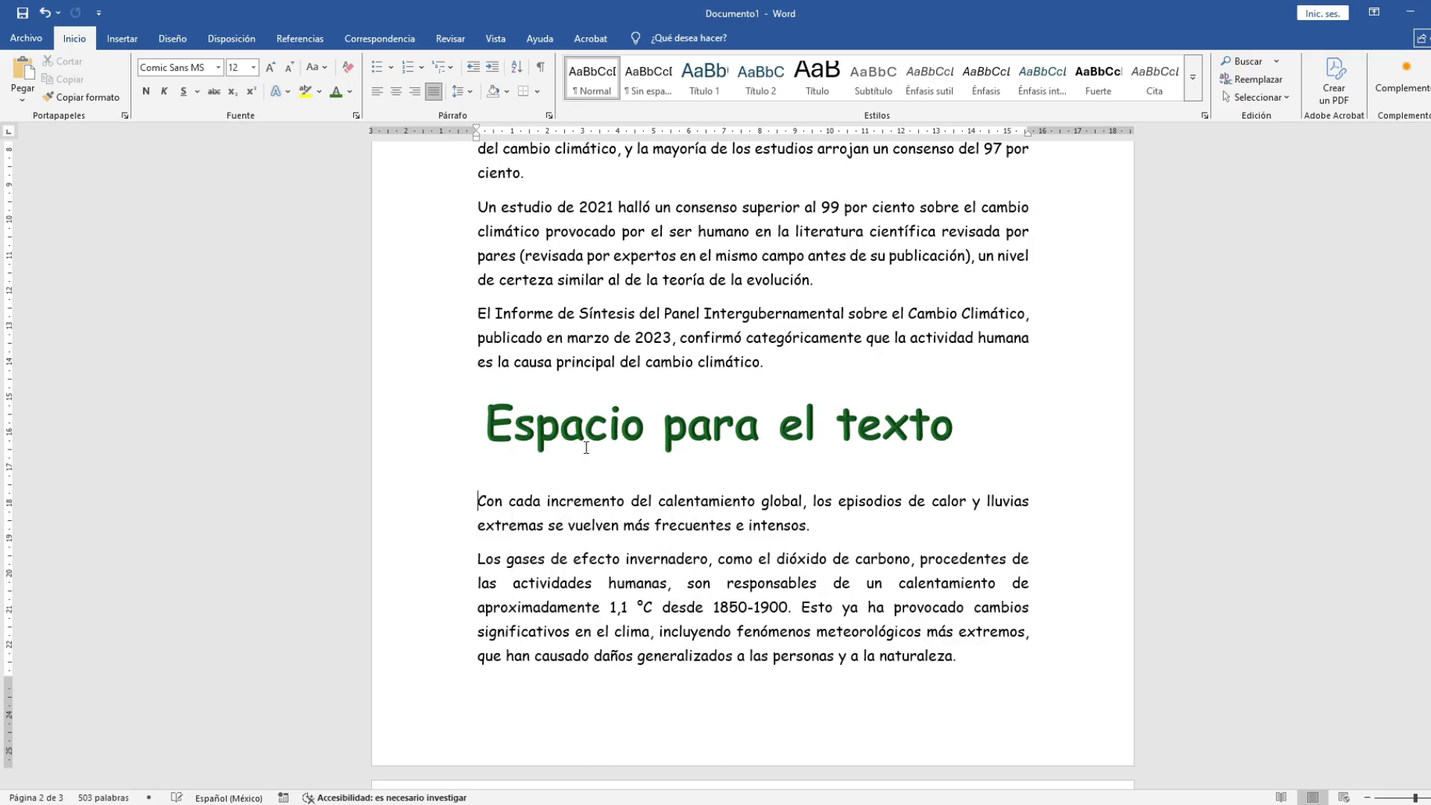
triple_click(603, 427)
right_click(602, 427)
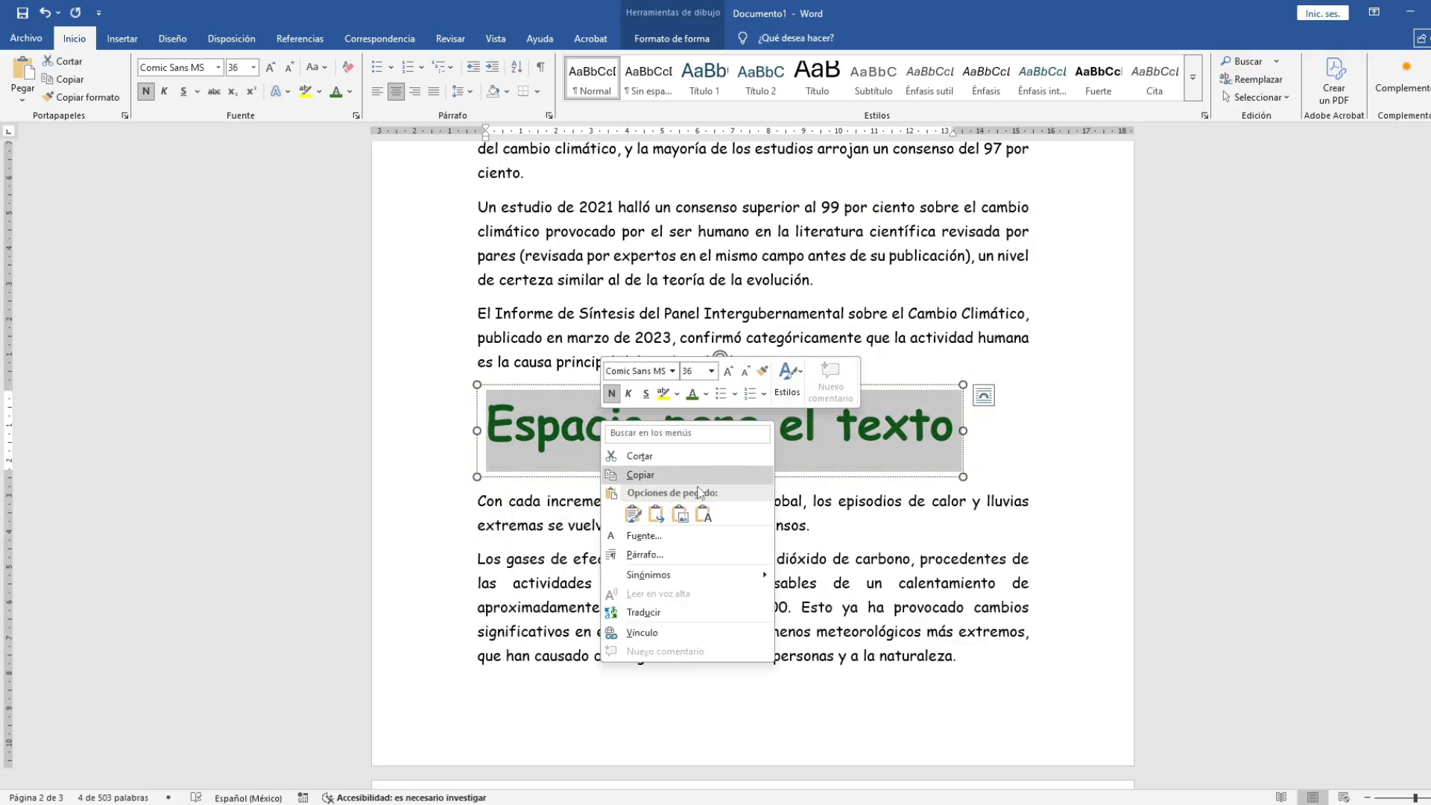
click(714, 514)
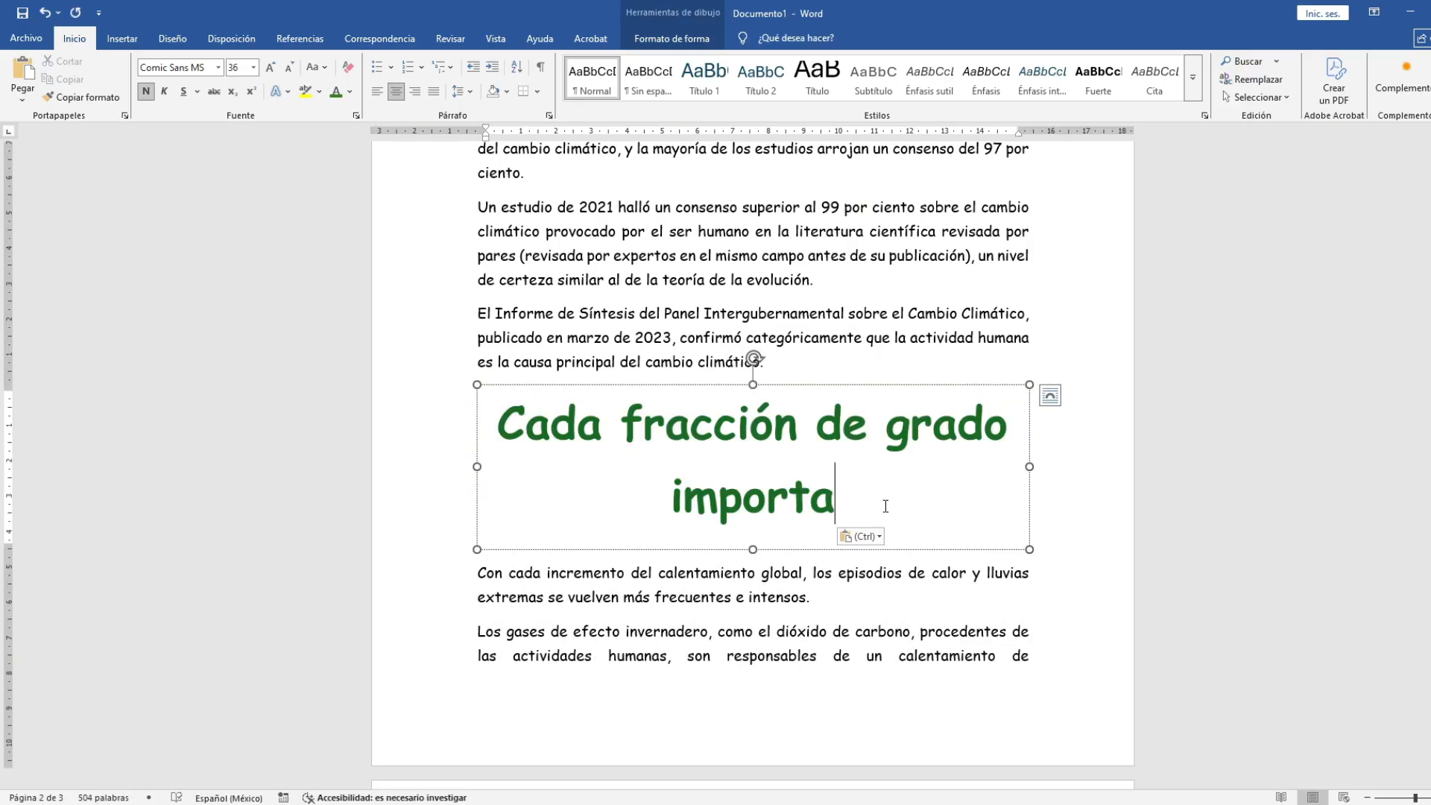
Format the WordArt heading text in Arial Black at size 20
drag(885, 506, 486, 425)
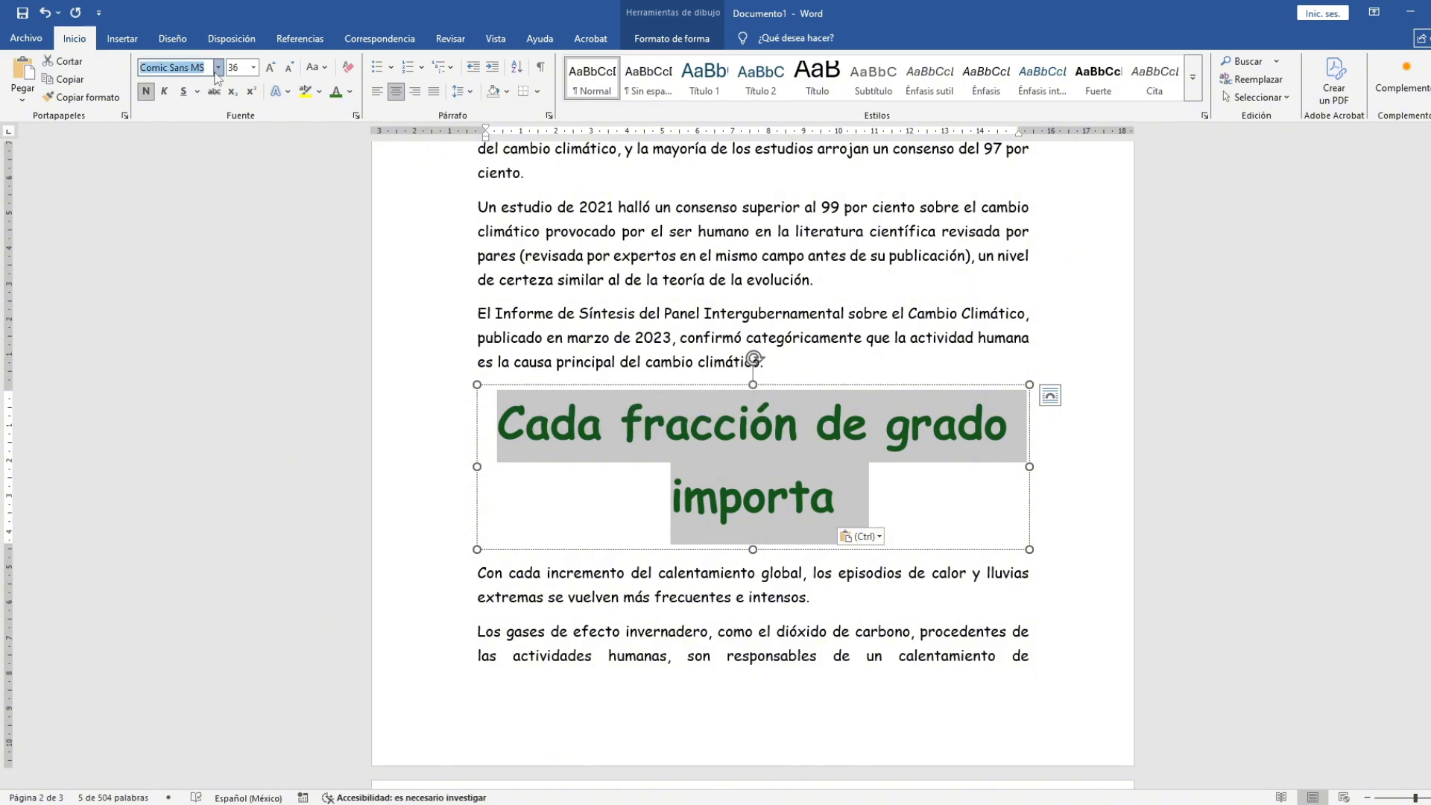
click(218, 67)
click(214, 181)
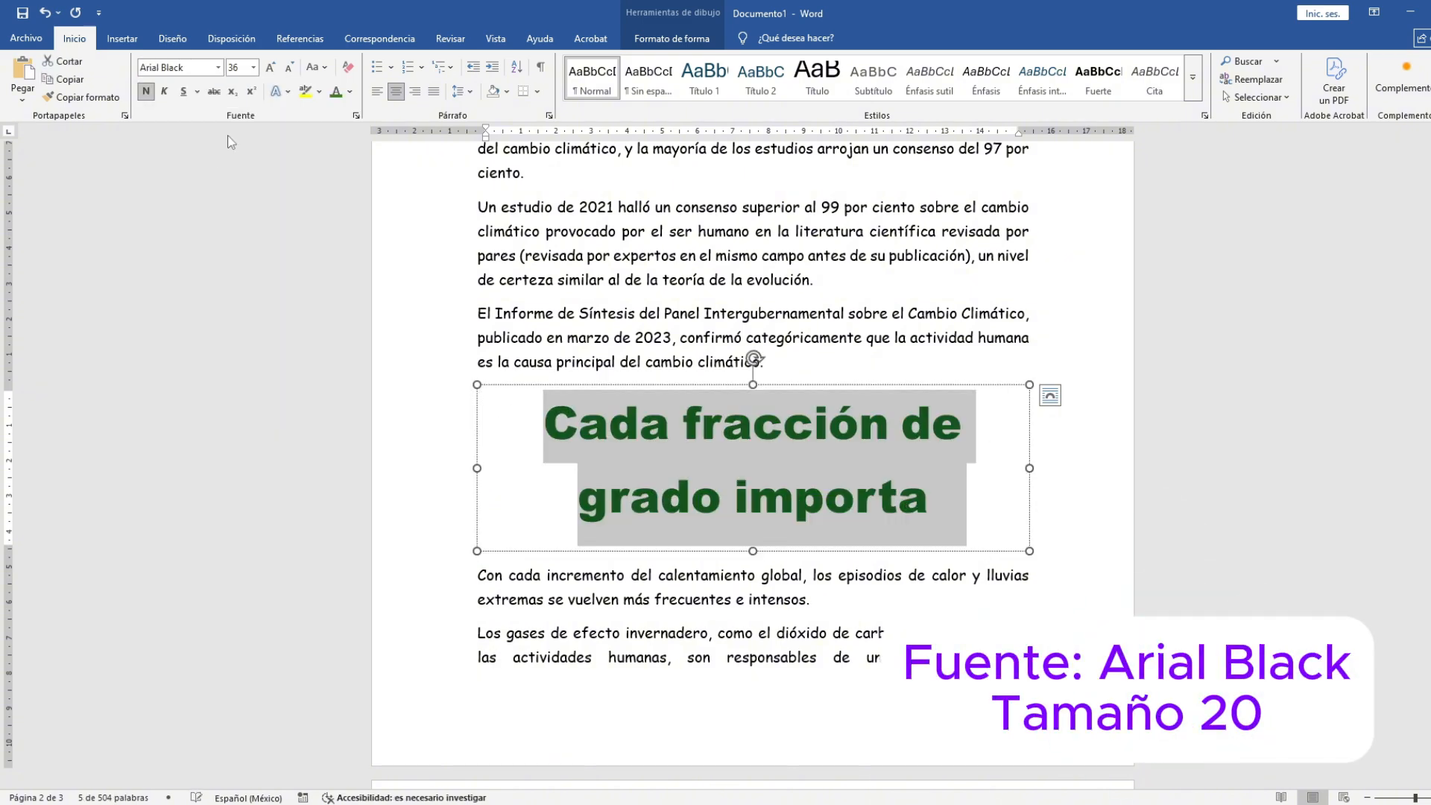
click(253, 67)
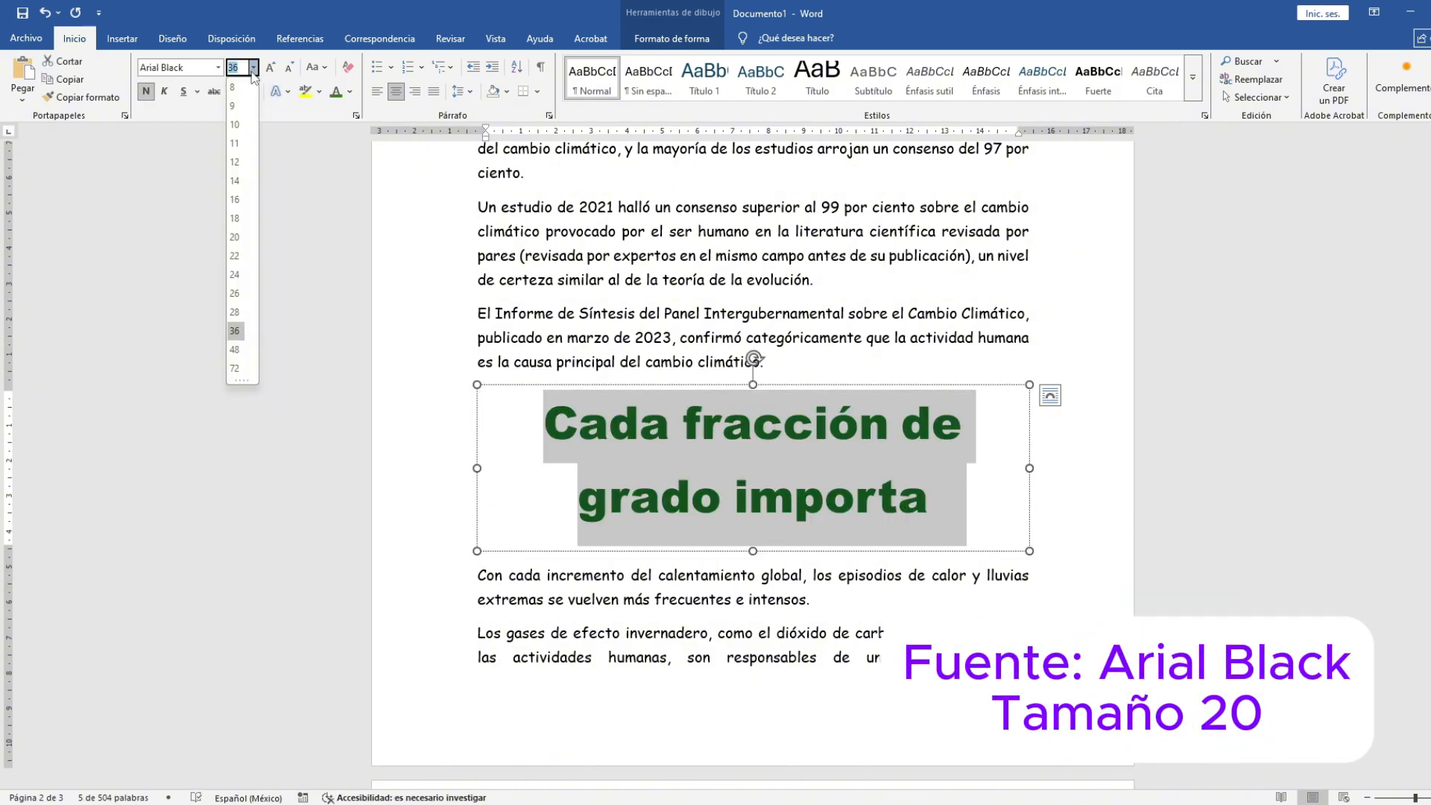
click(235, 239)
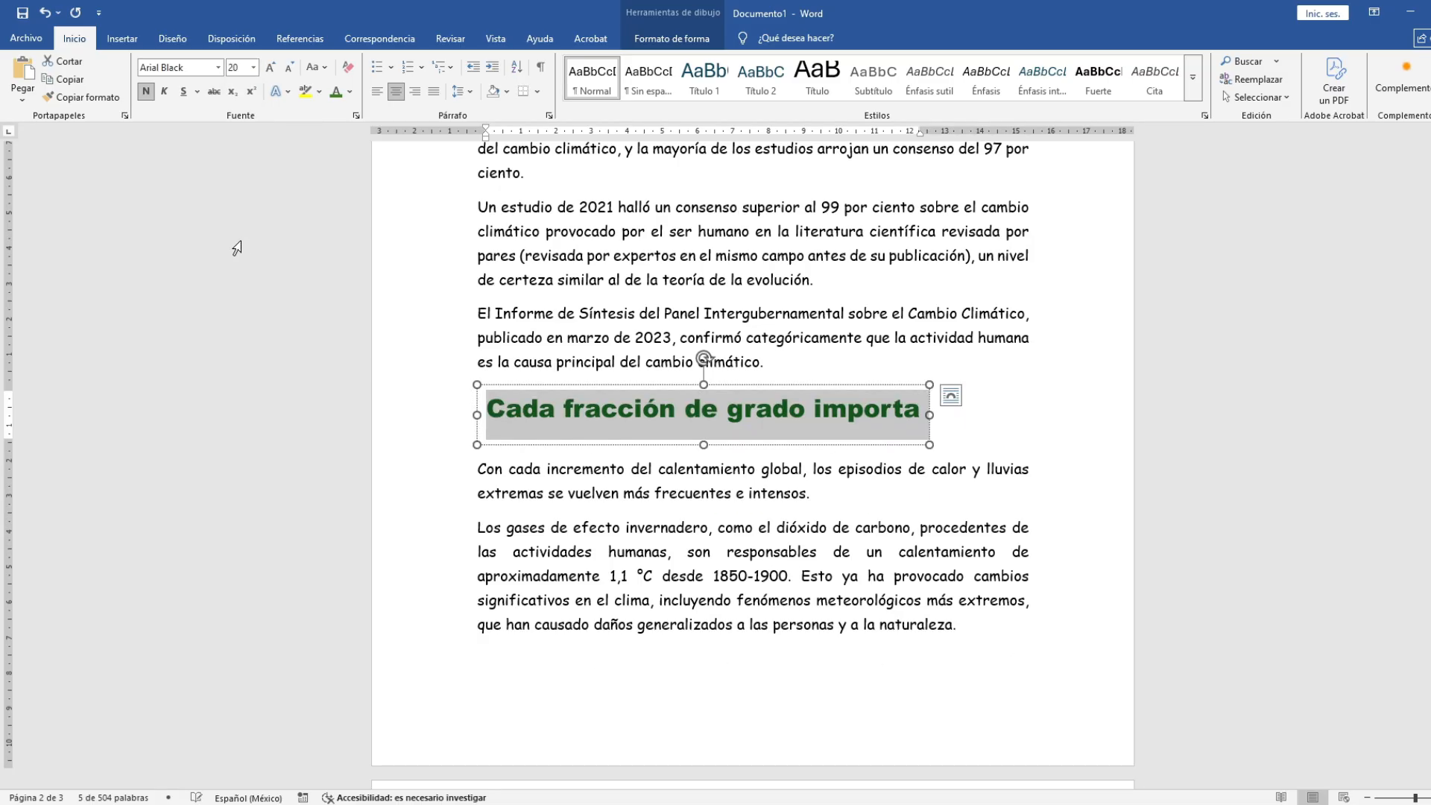
Apply the light green theme quick style to the shape of the "Cada fracción de grado importa" heading
click(680, 42)
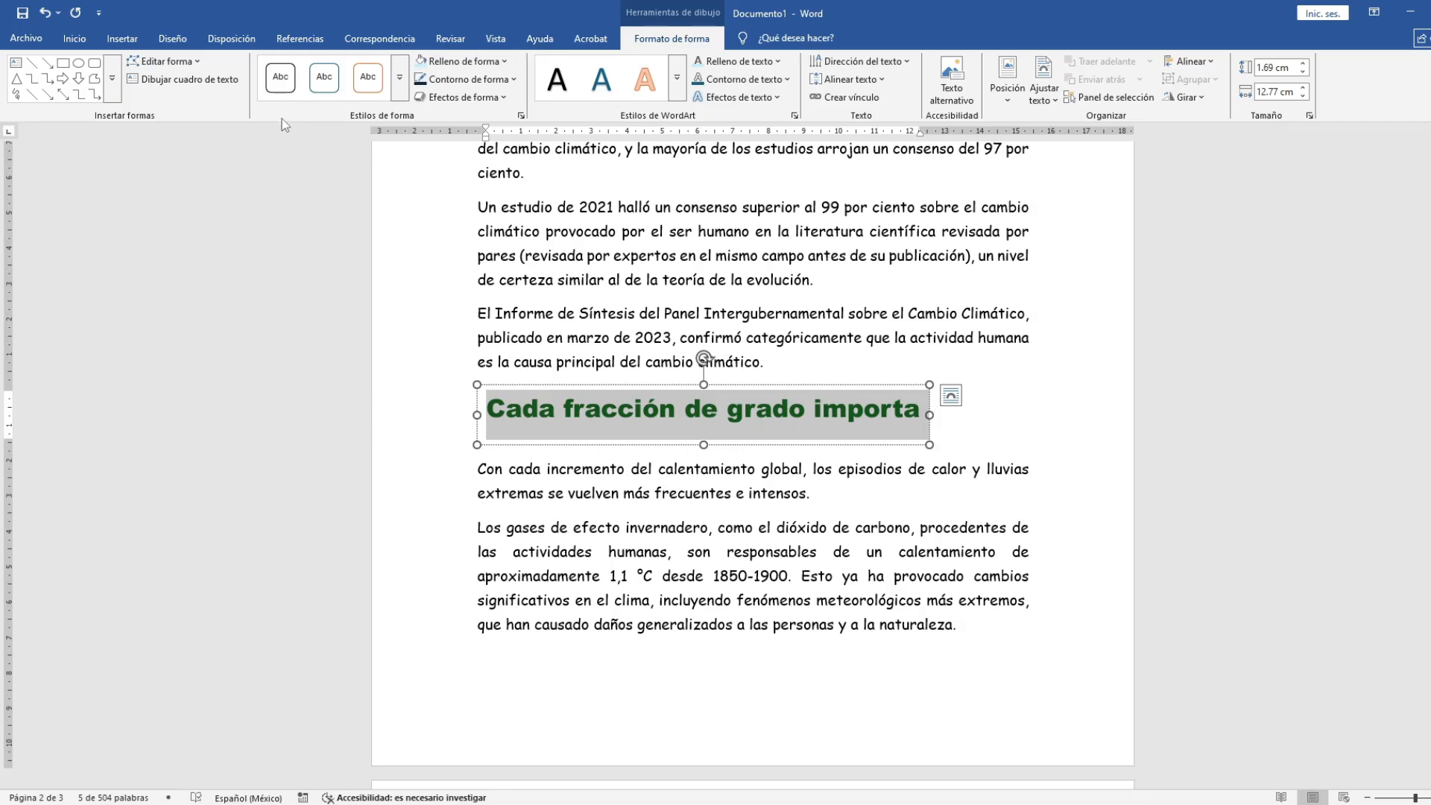
click(398, 65)
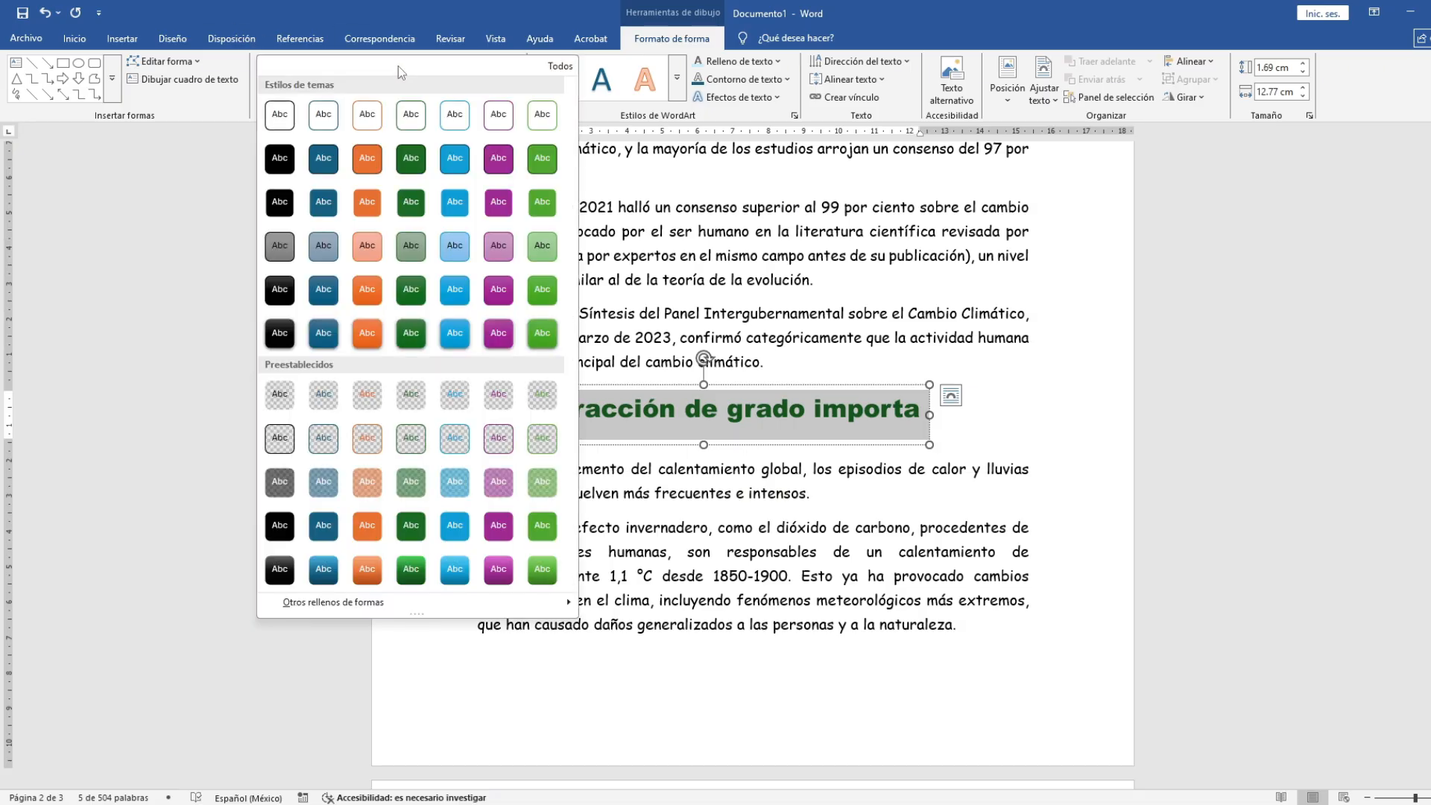
click(543, 249)
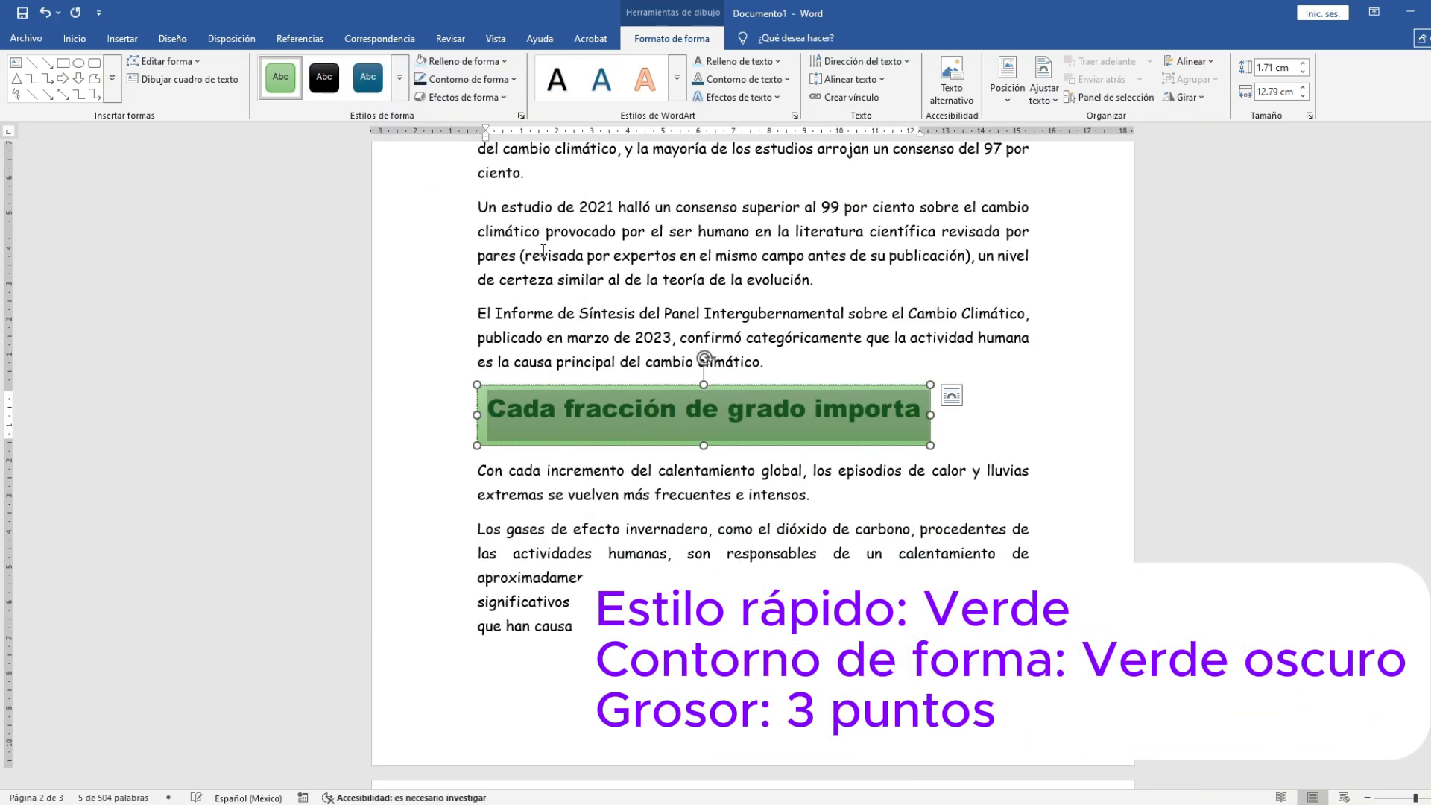
Give the green heading box a darker green shape outline with a 3 pt weight
click(514, 79)
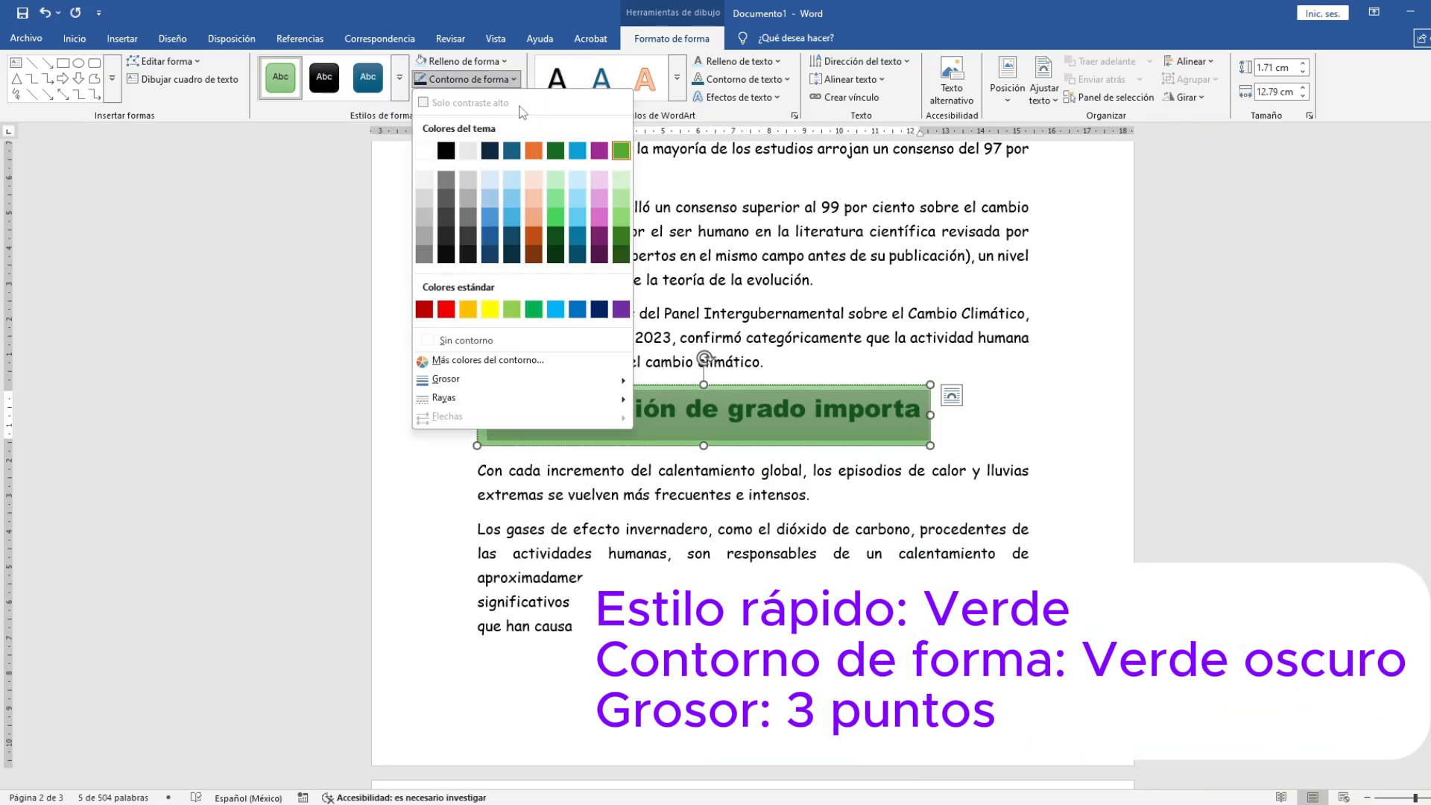
click(622, 243)
click(468, 79)
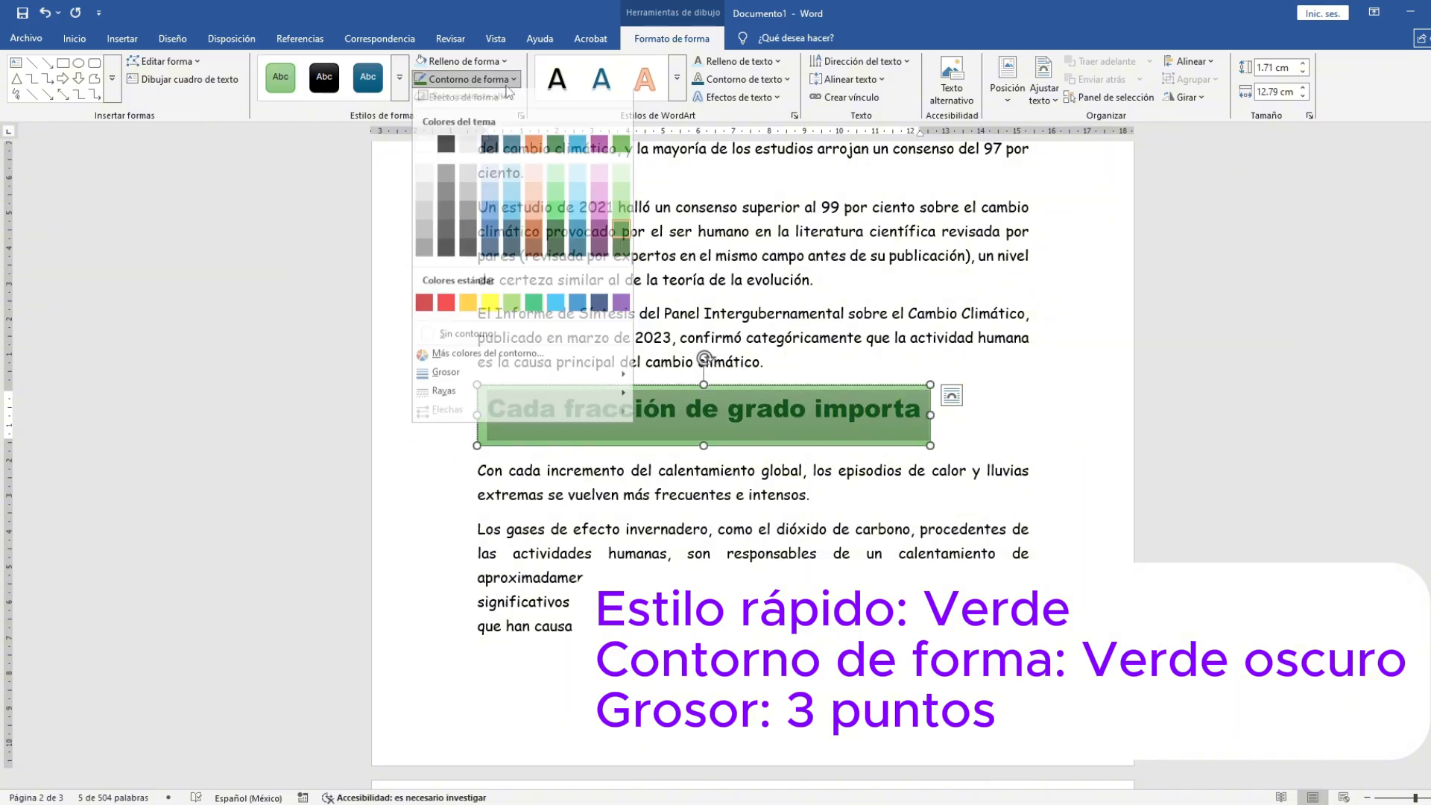
mouse_move(579, 383)
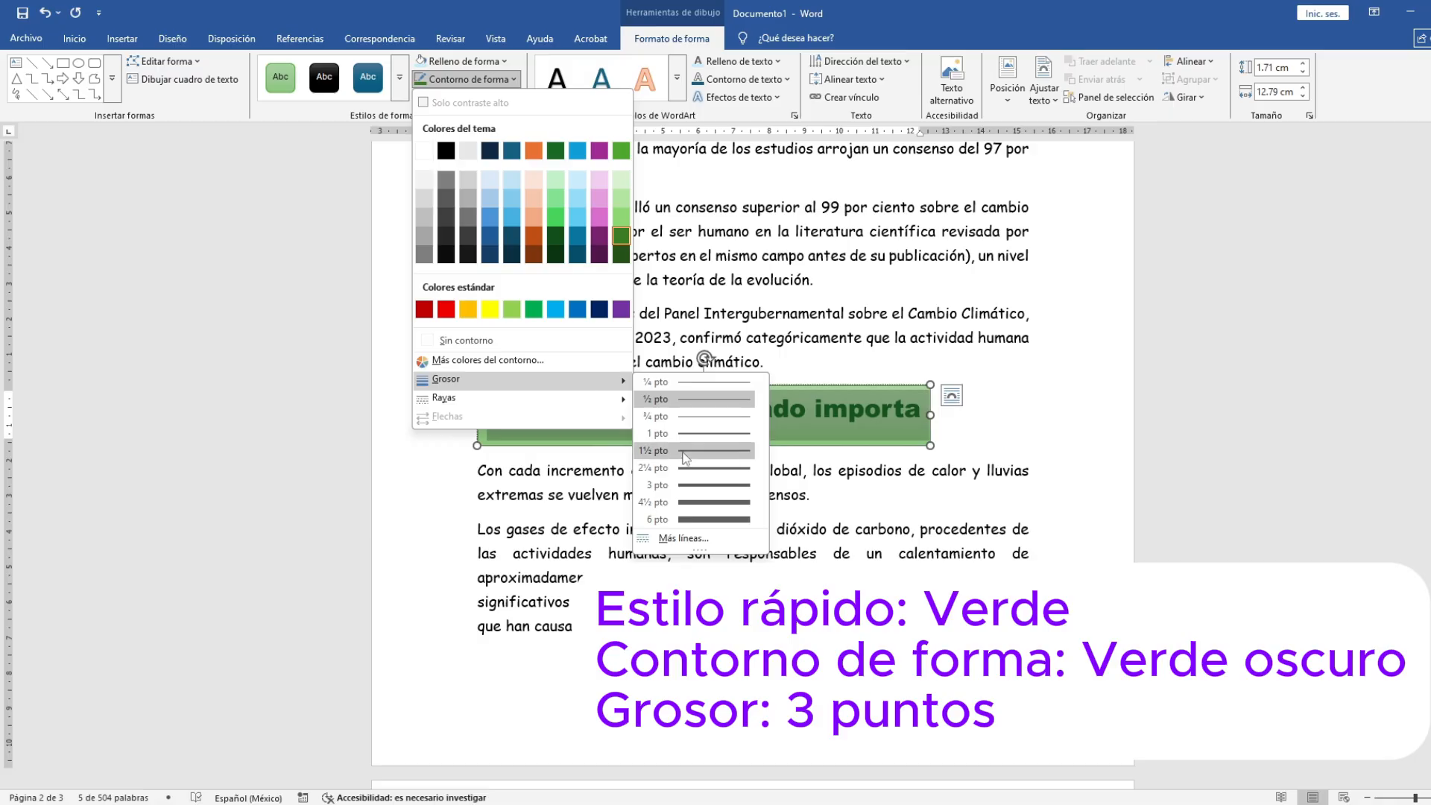
click(706, 492)
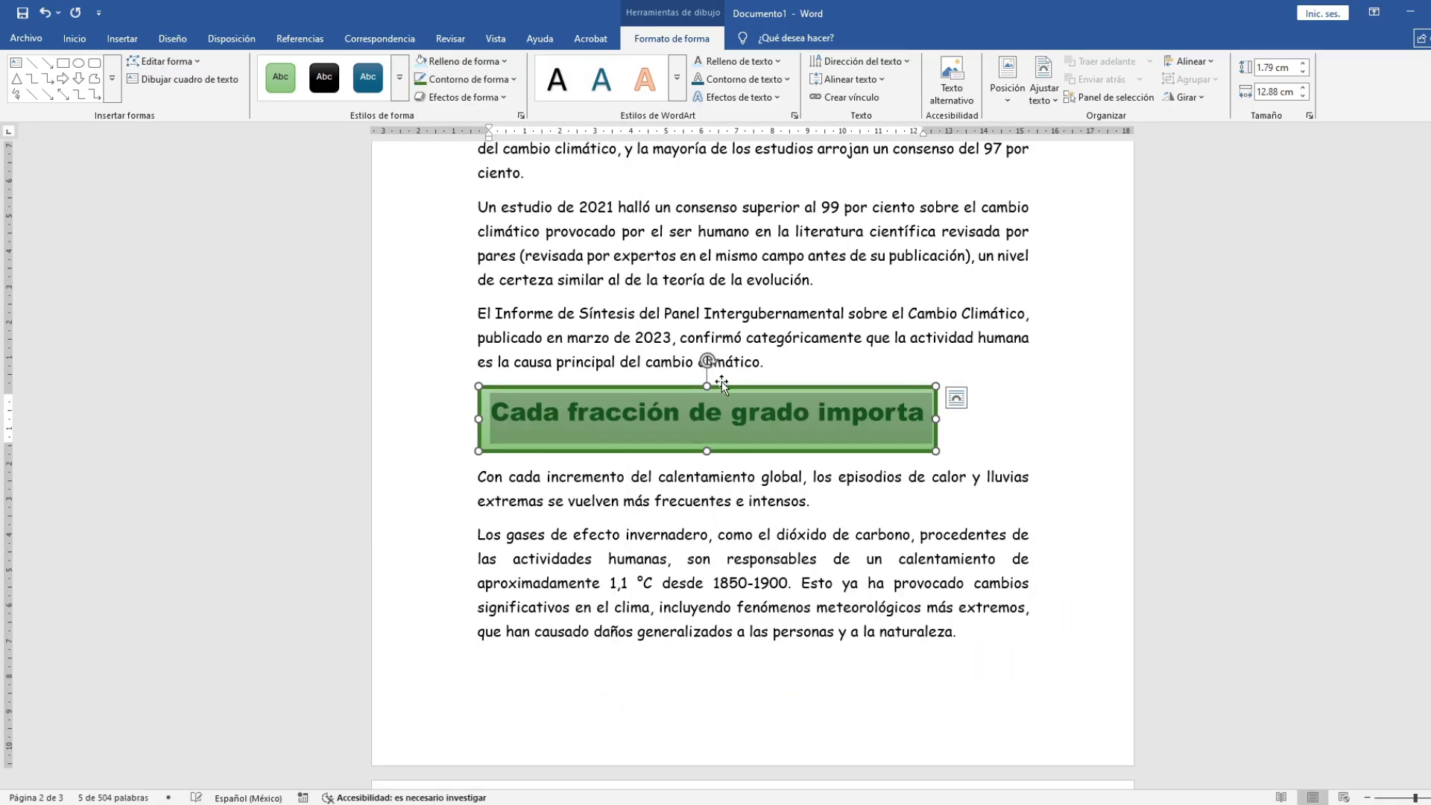
Change the green heading box into the wave shape from the ribbons and stars group
click(198, 62)
mouse_move(210, 88)
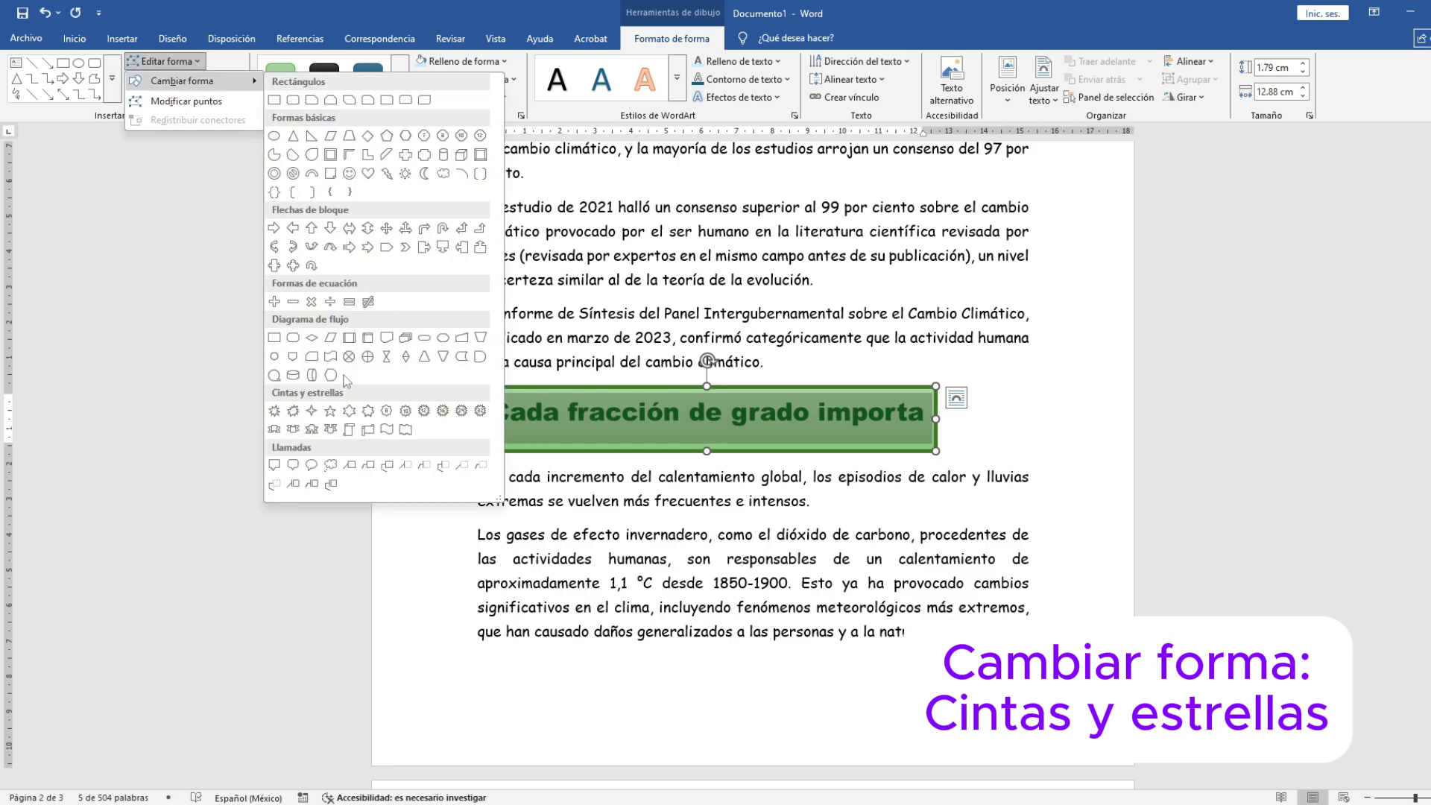
click(386, 431)
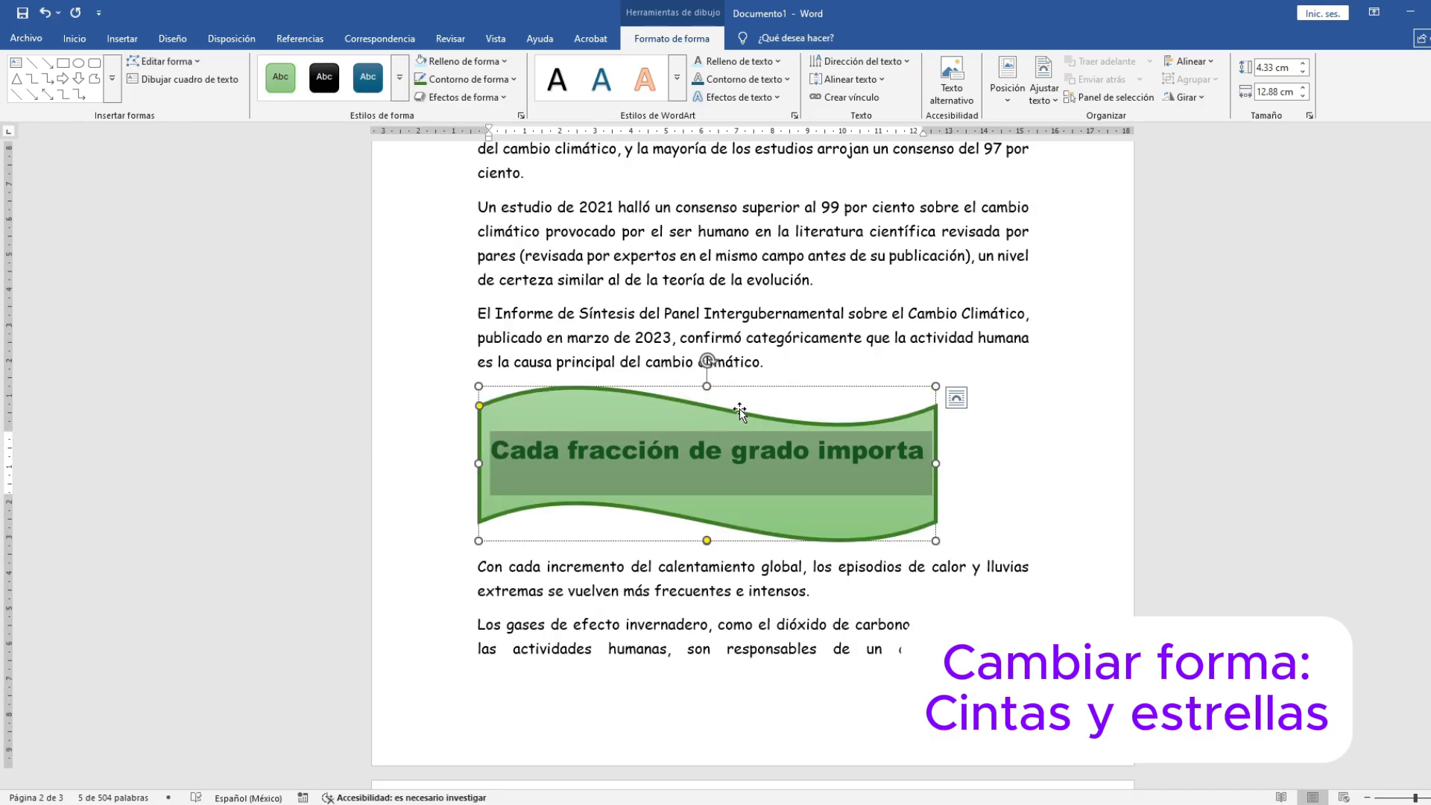
Resize the wave shape to about 2.76 cm high and 13.51 cm wide so the whole heading fits inside
click(694, 389)
drag(707, 385, 699, 430)
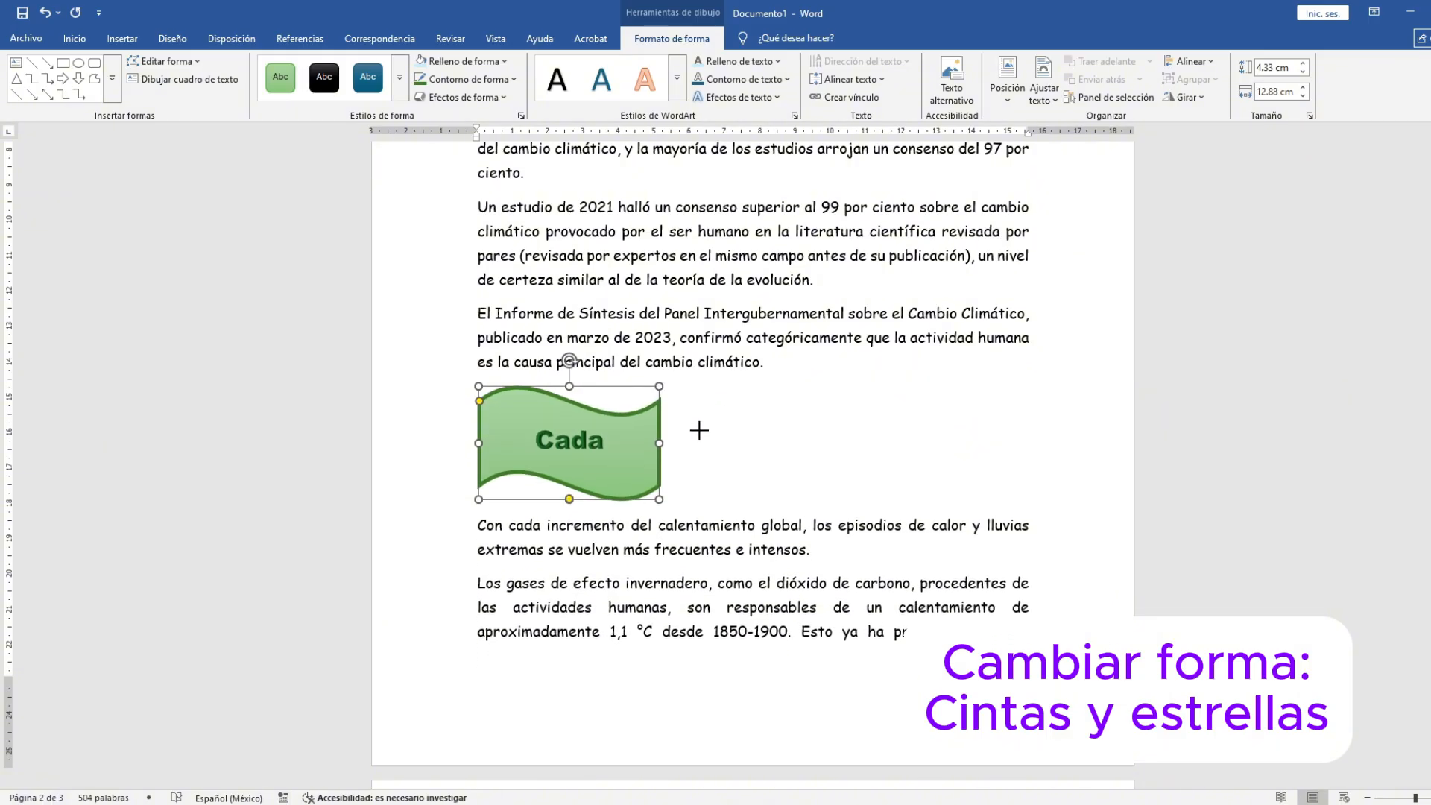
click(1273, 67)
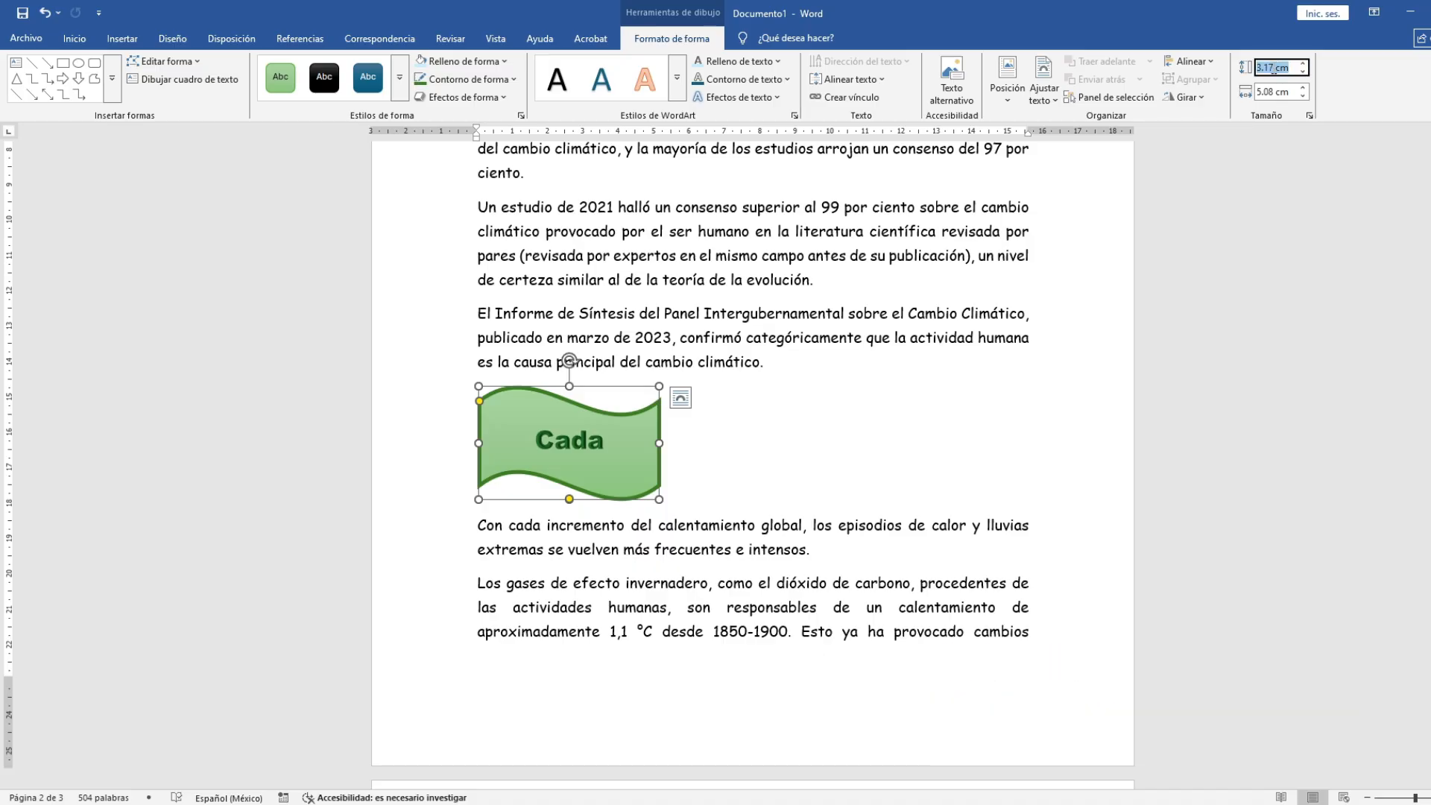
text(2)
key(Return)
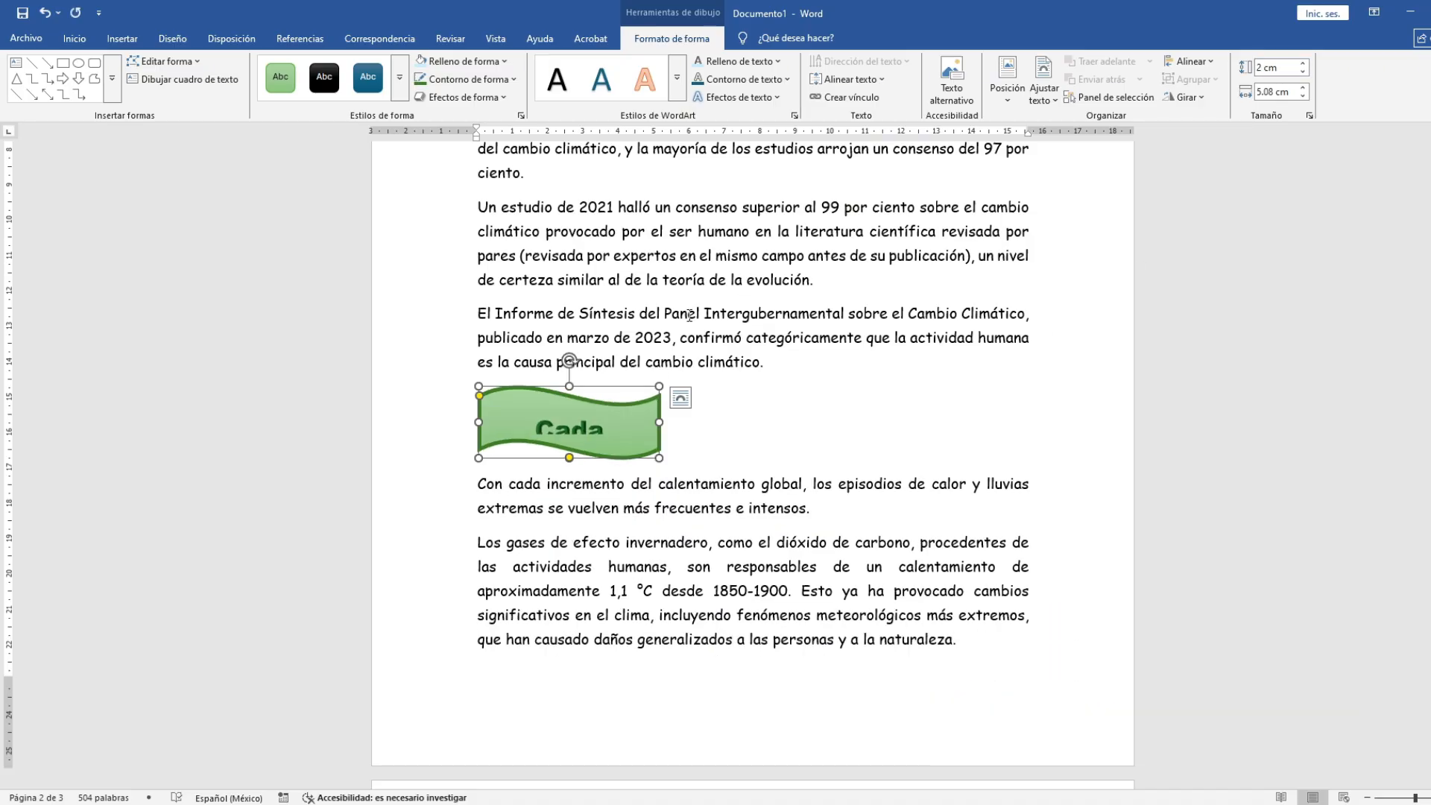
drag(659, 422, 958, 422)
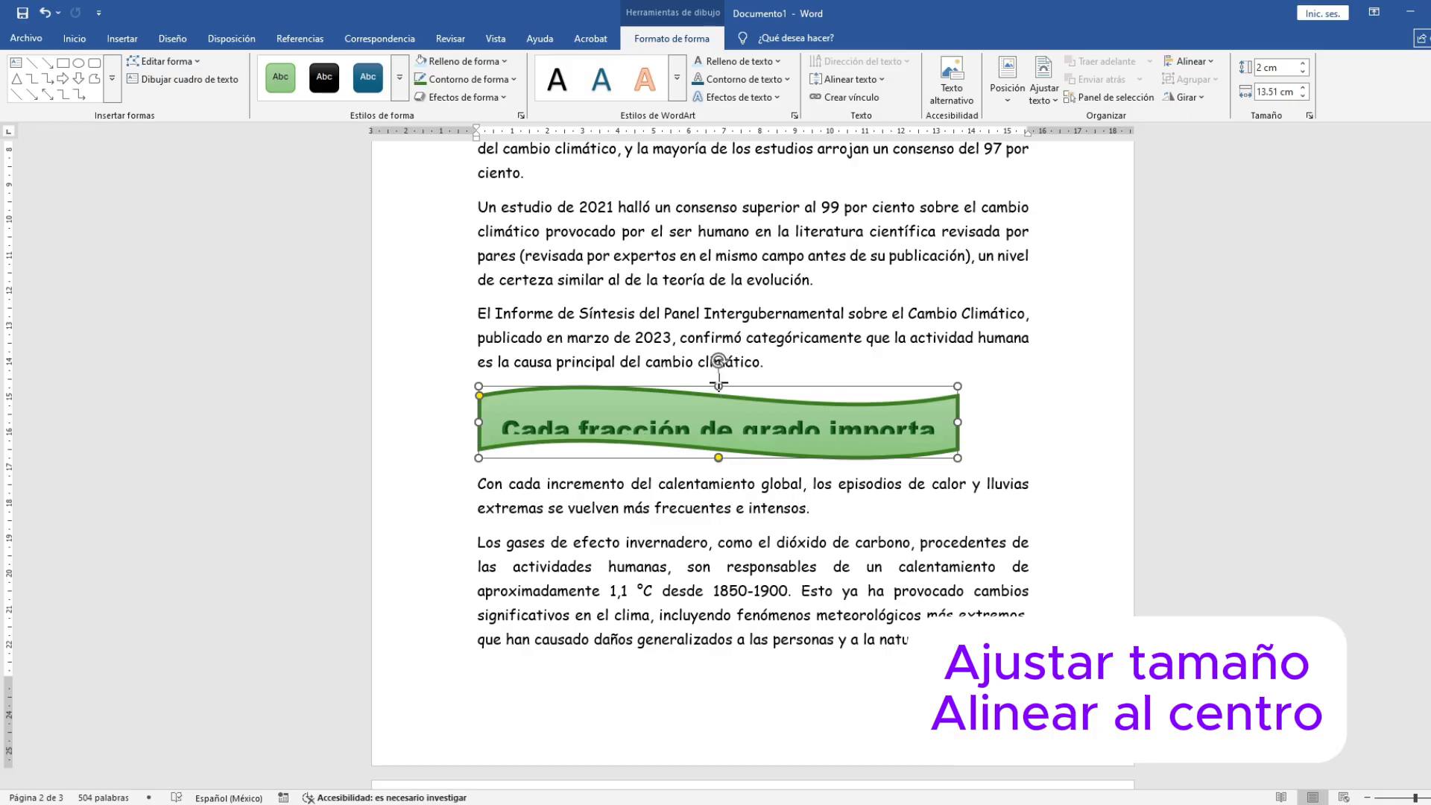
drag(718, 384, 718, 361)
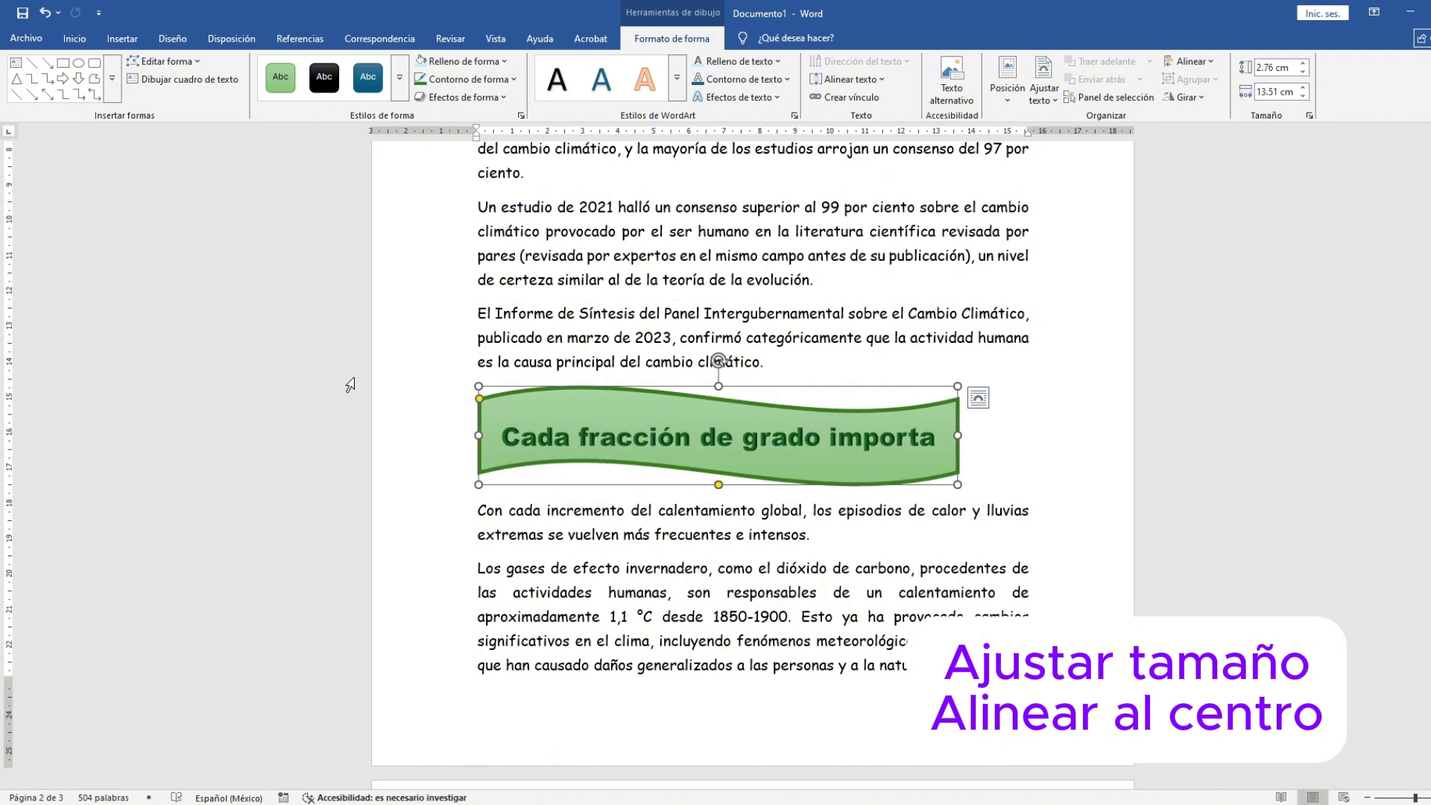
Centre the wave-shaped heading on its line and apply a wave Transform effect to its text
click(435, 438)
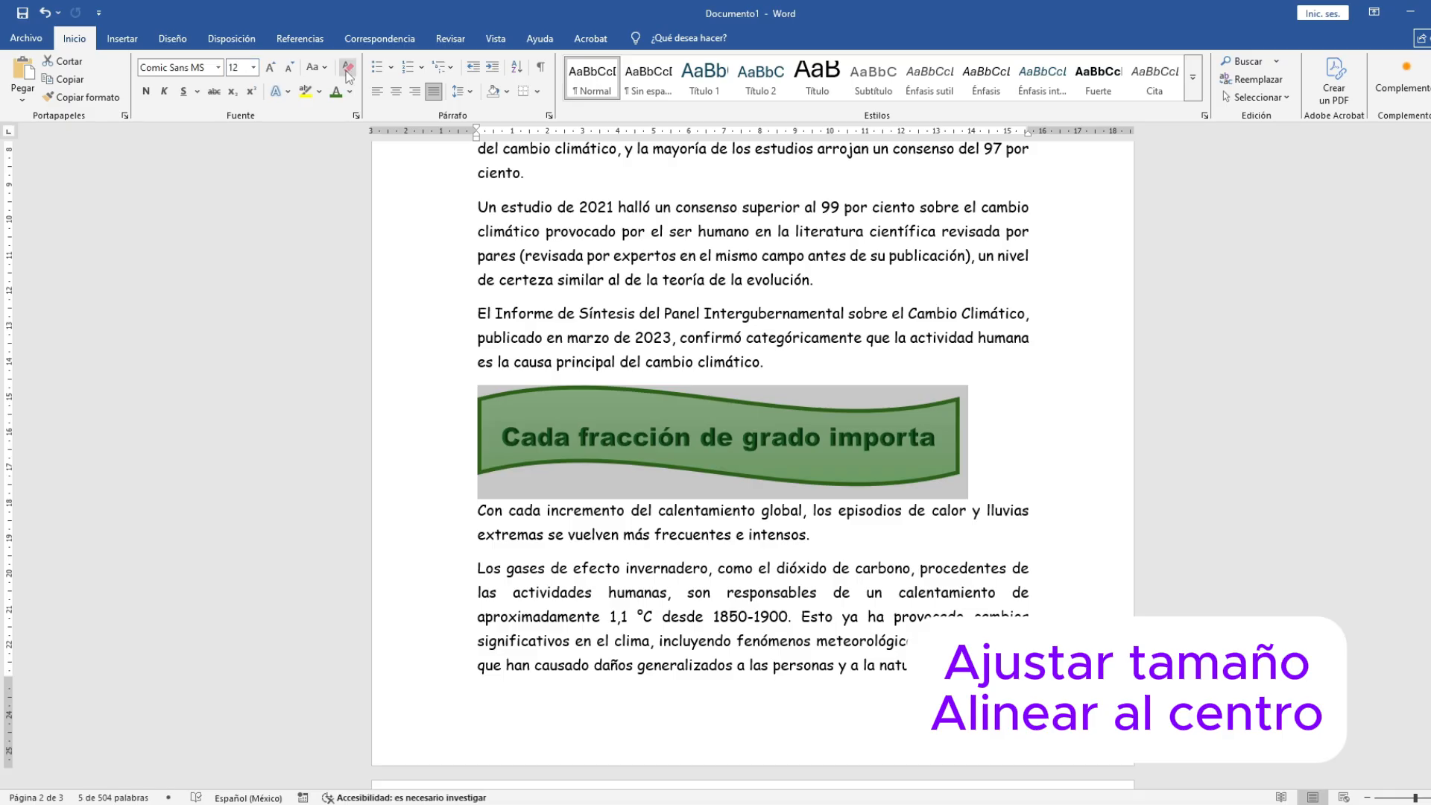
click(396, 90)
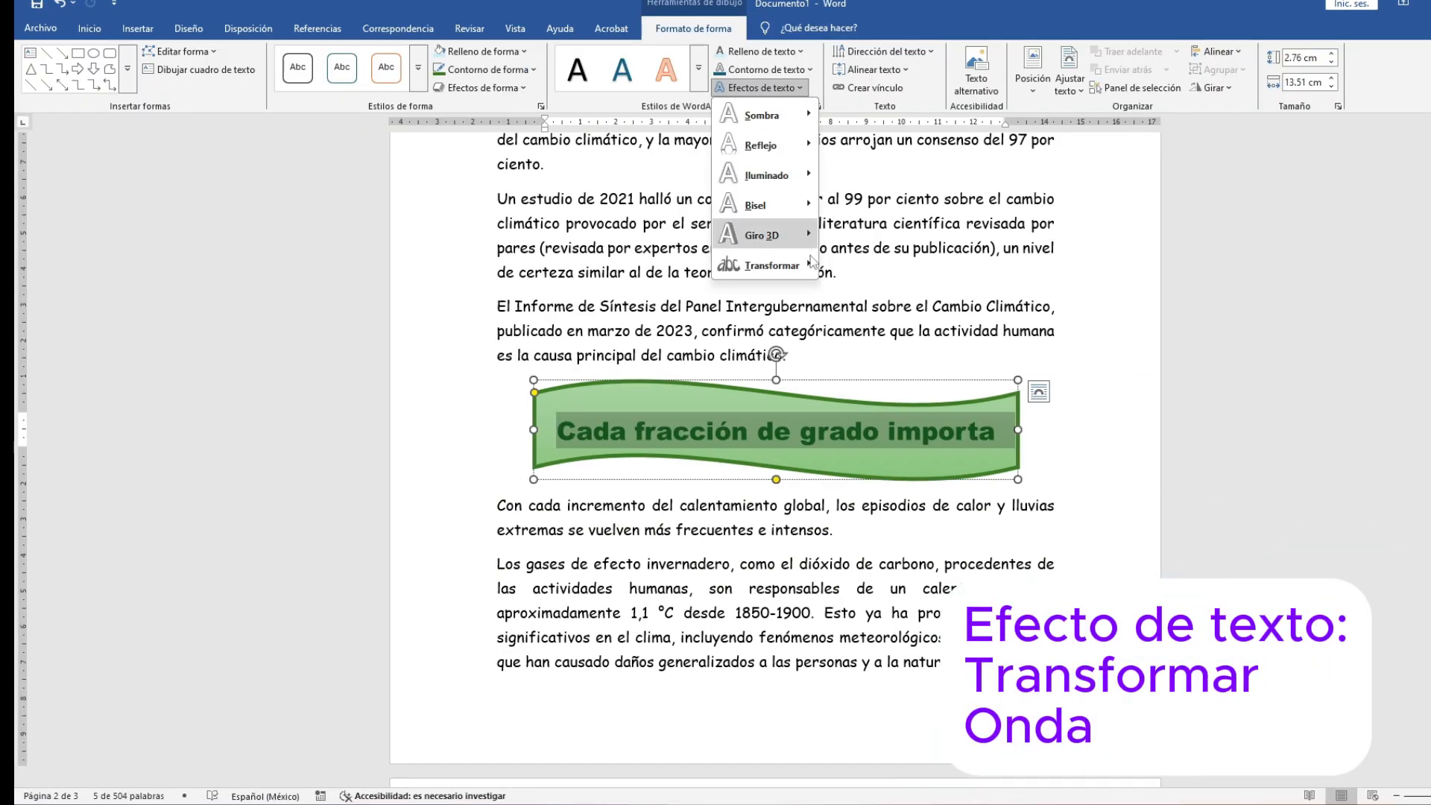
mouse_move(812, 264)
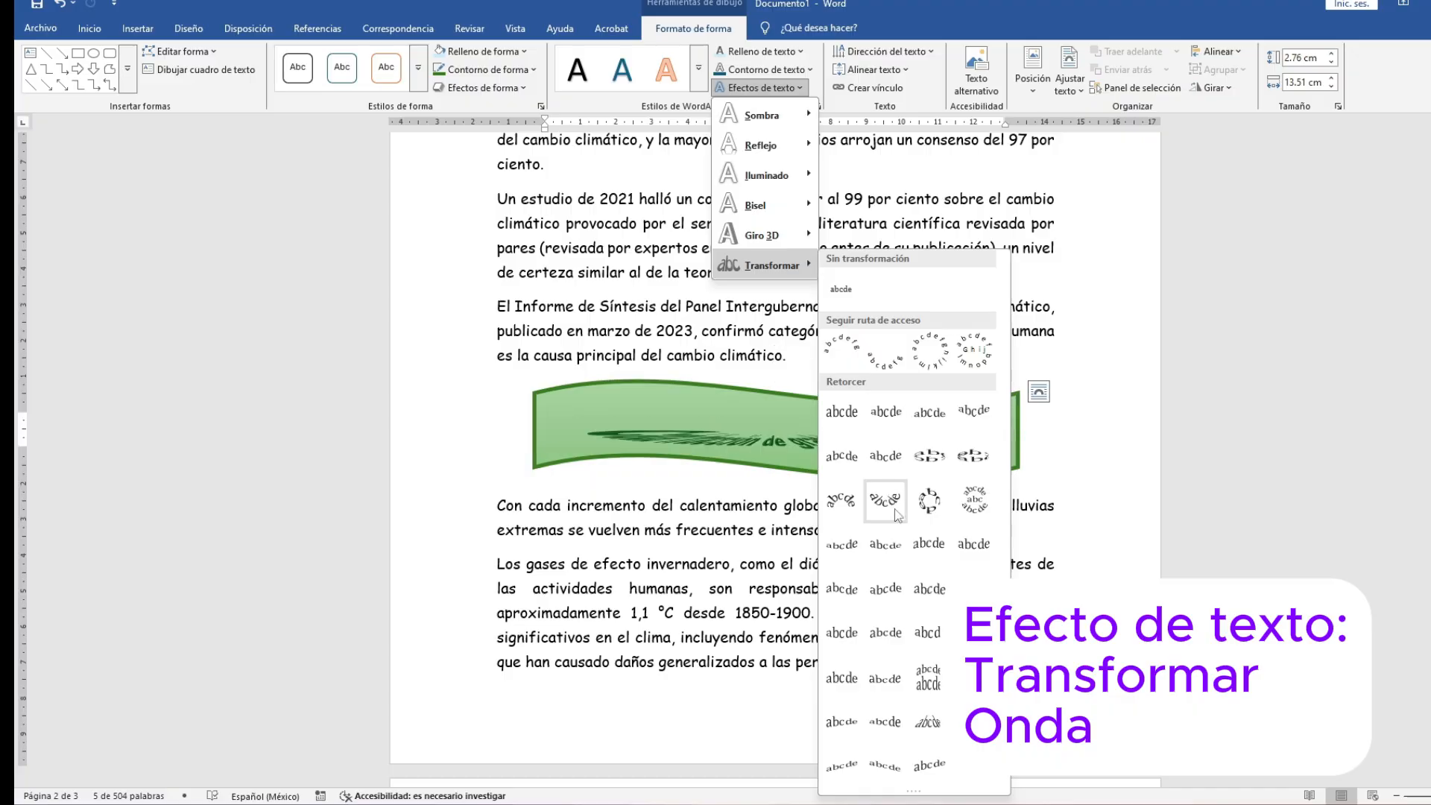
click(842, 589)
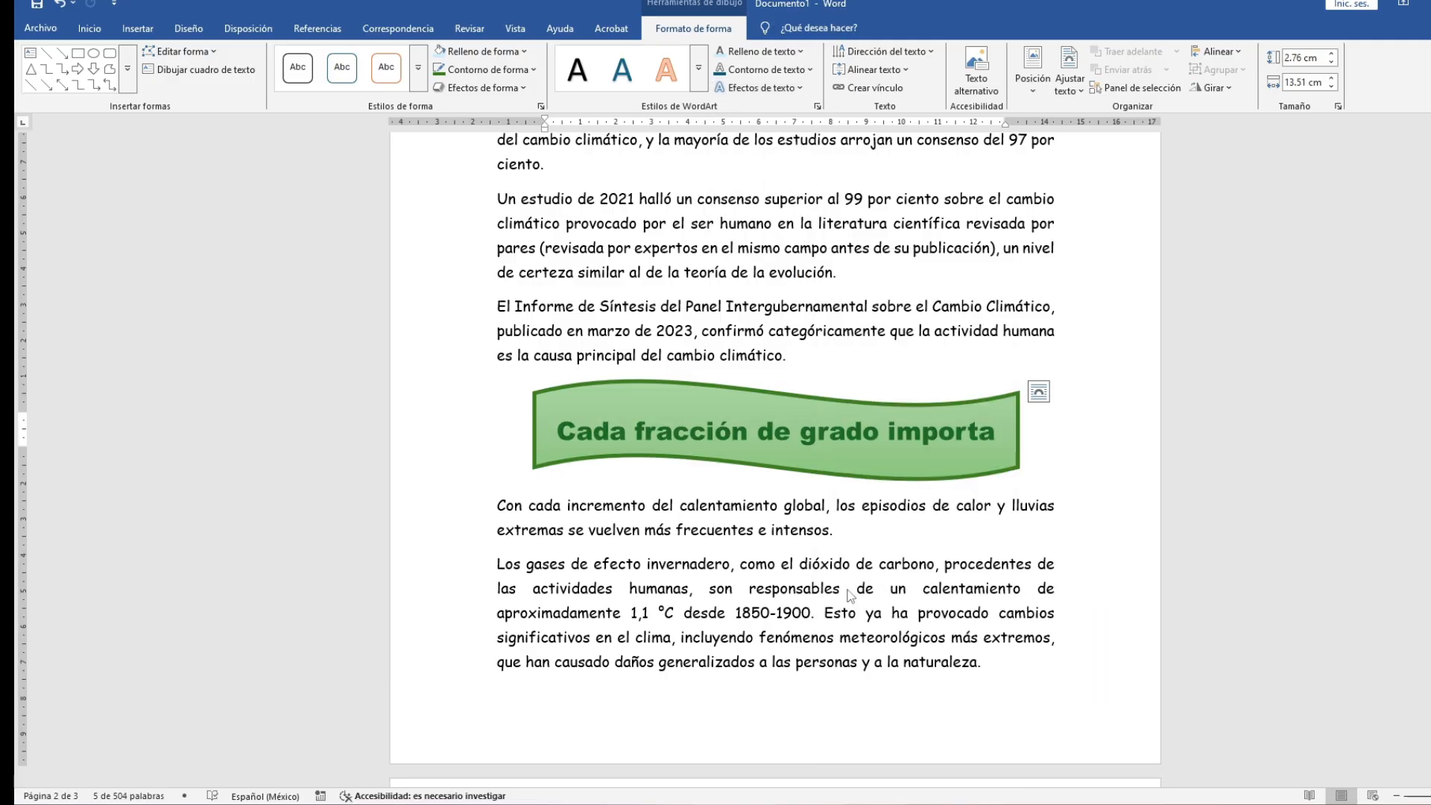
click(931, 600)
Add an in-text drop cap spanning 3 lines to the first paragraph under the heading "El cambio climático está ocurriendo"
scroll(931, 596, down, 5)
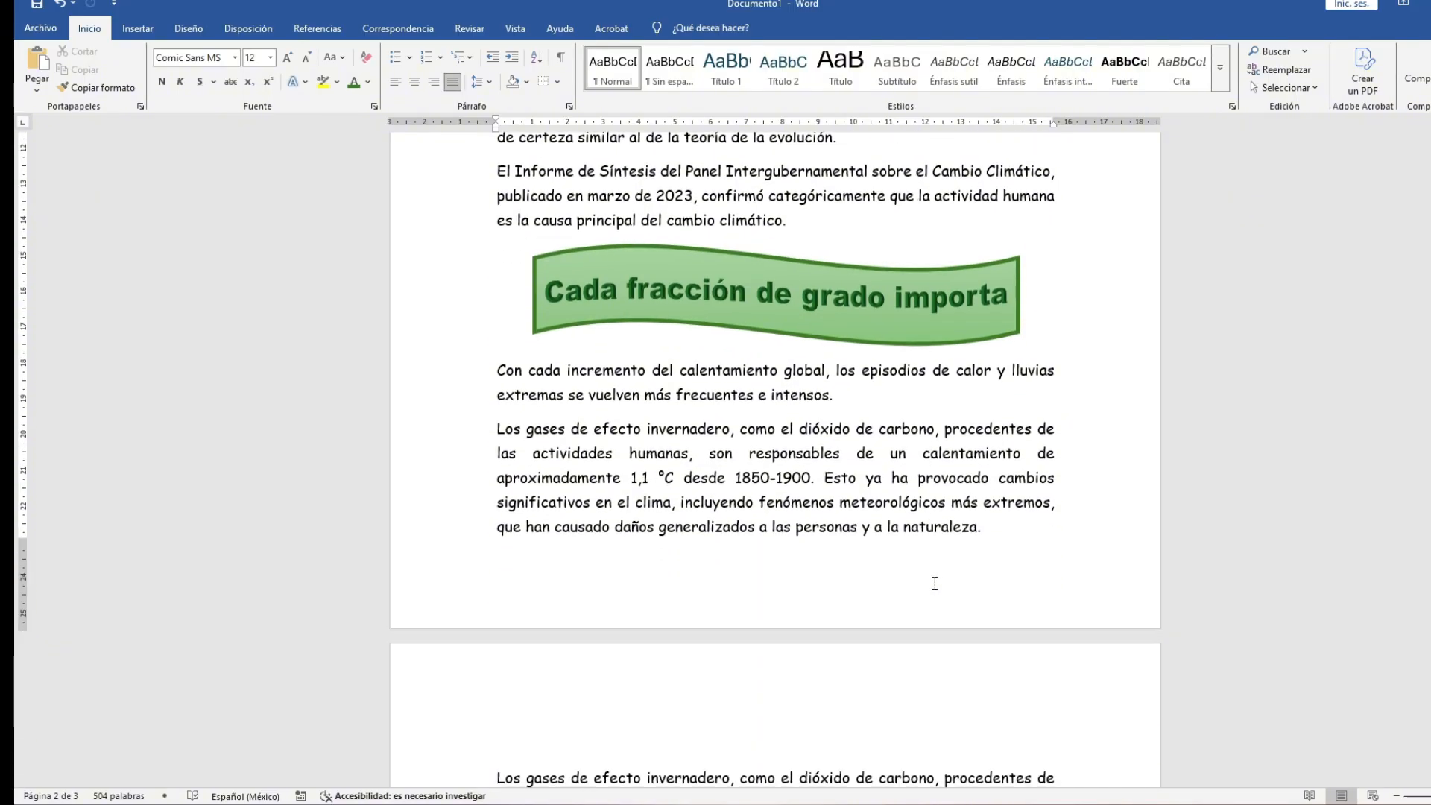
scroll(936, 566, up, 19)
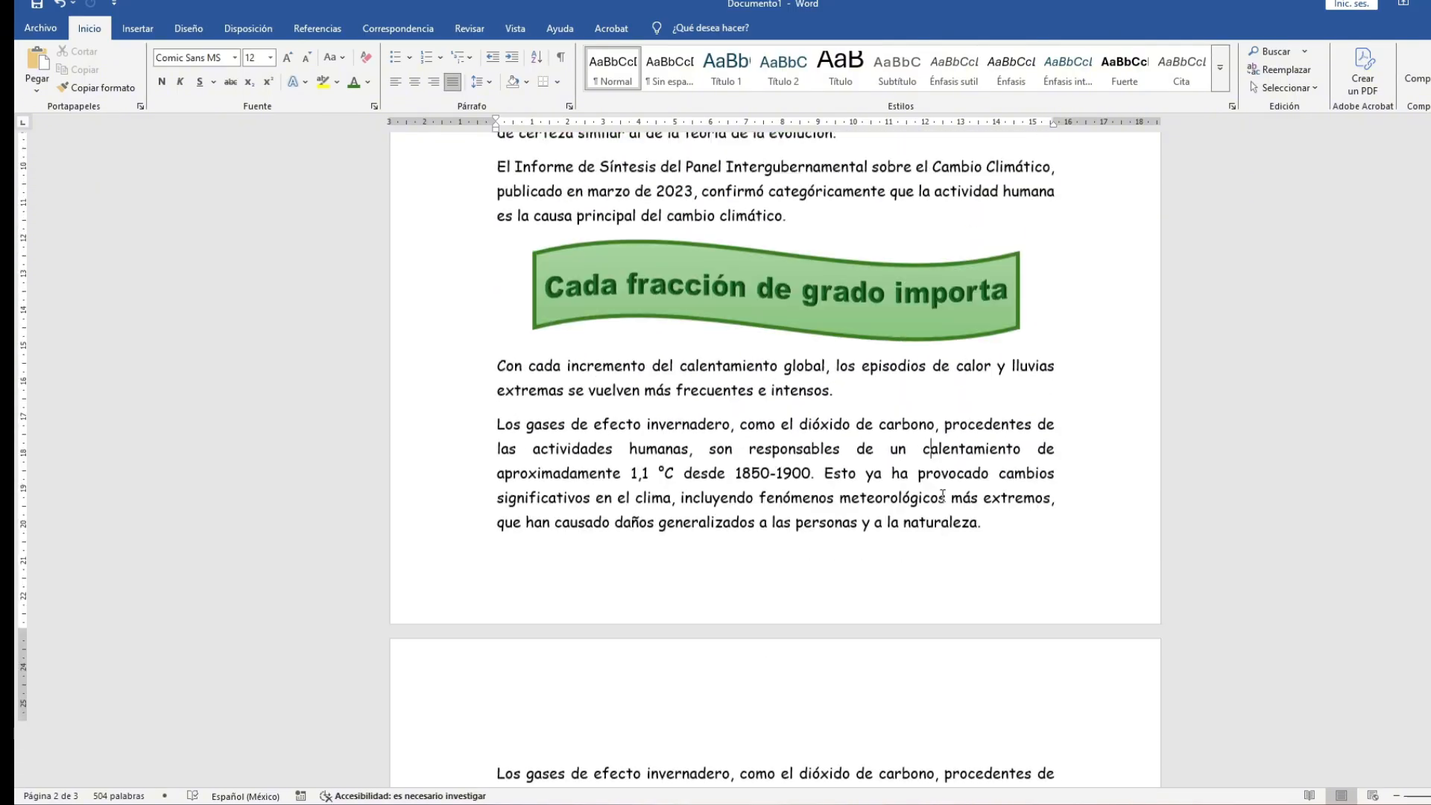
scroll(943, 475, up, 5)
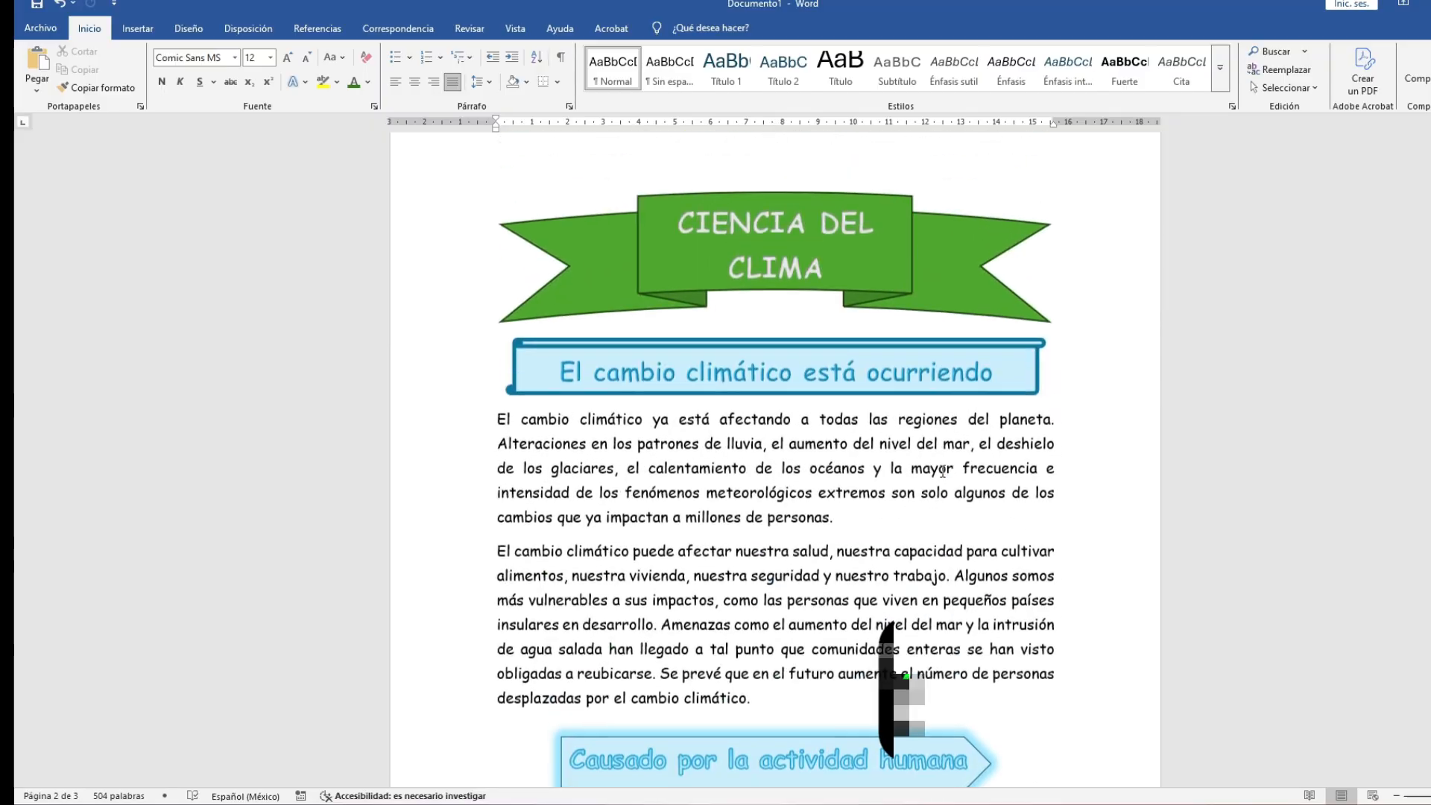
click(518, 470)
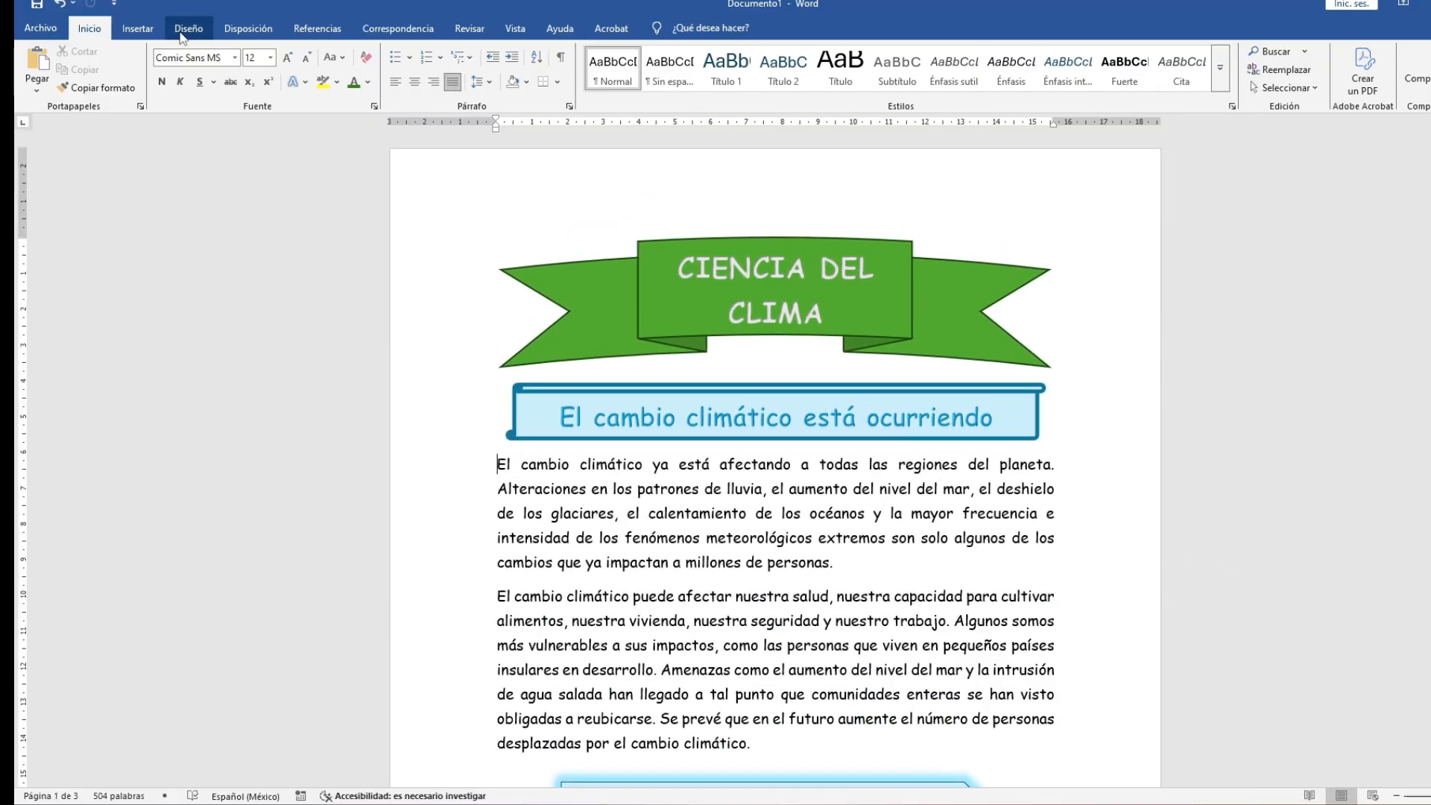
click(155, 32)
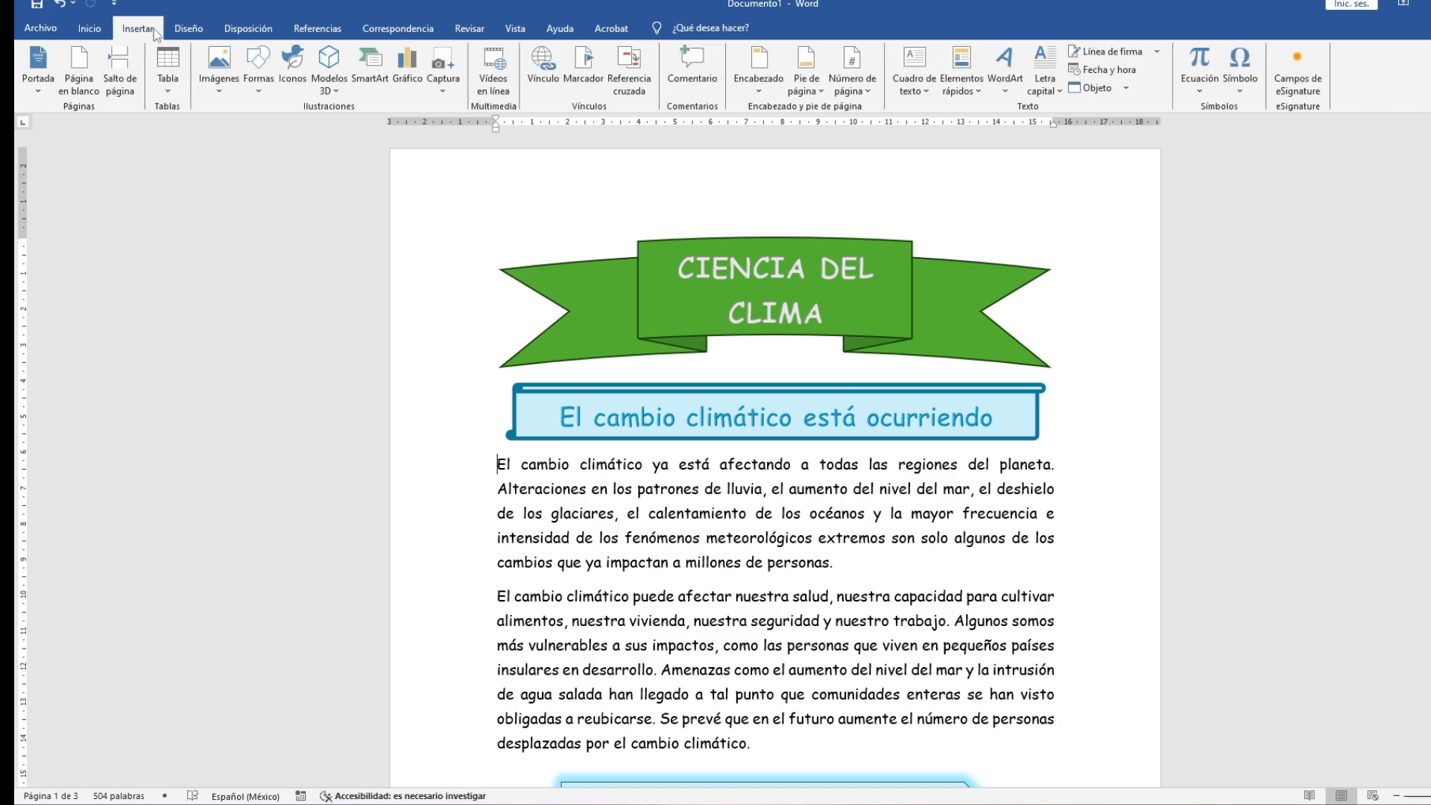
click(1046, 85)
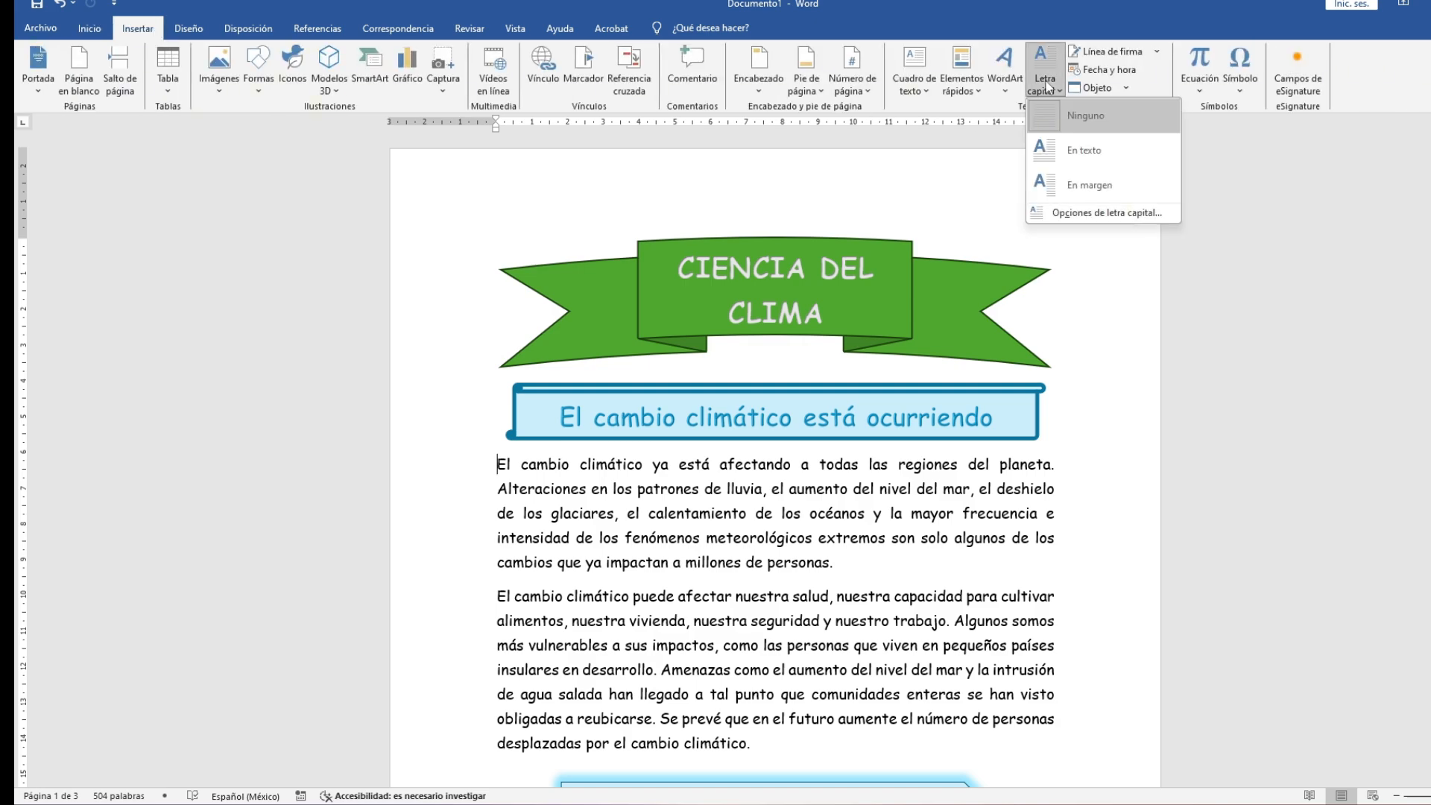
click(1118, 214)
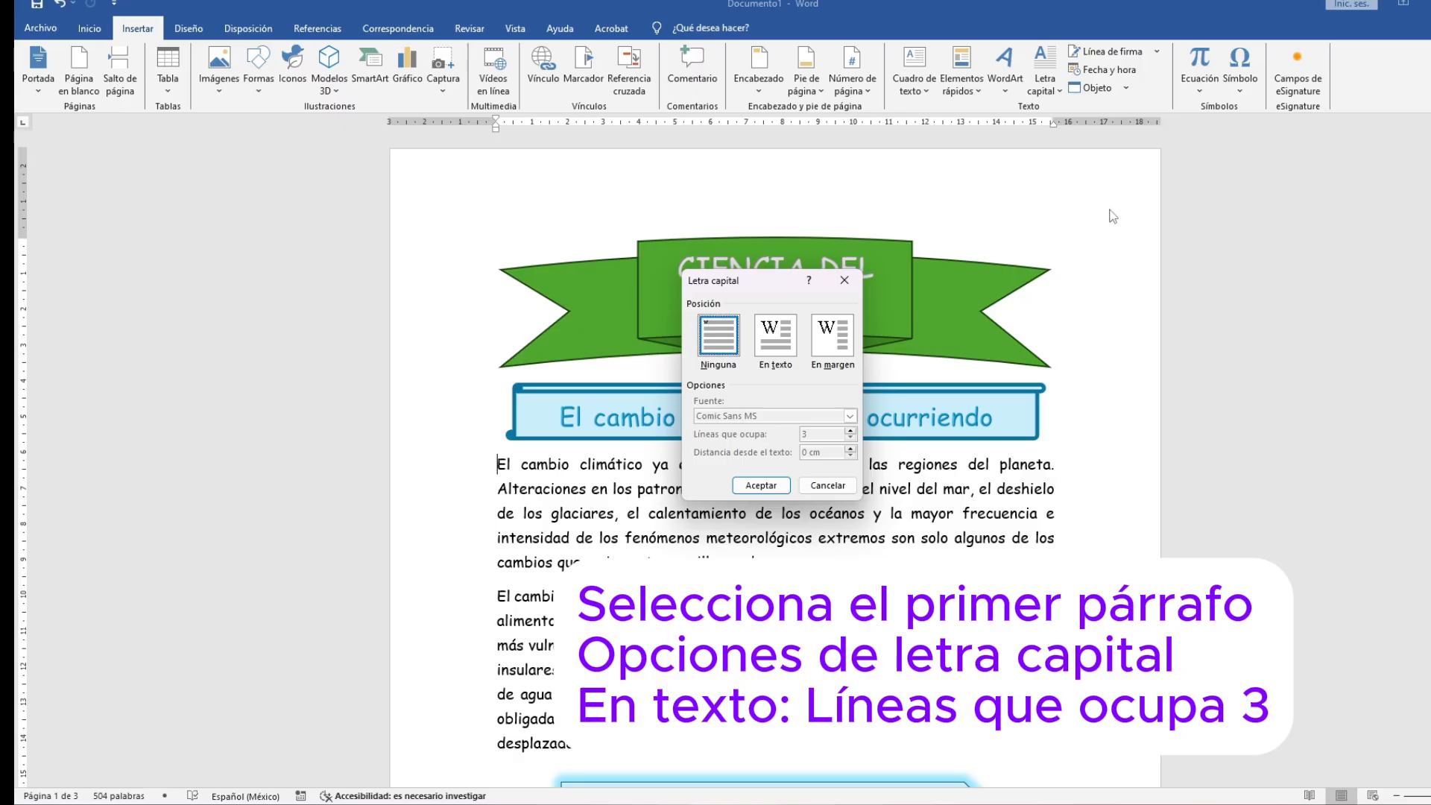
click(771, 328)
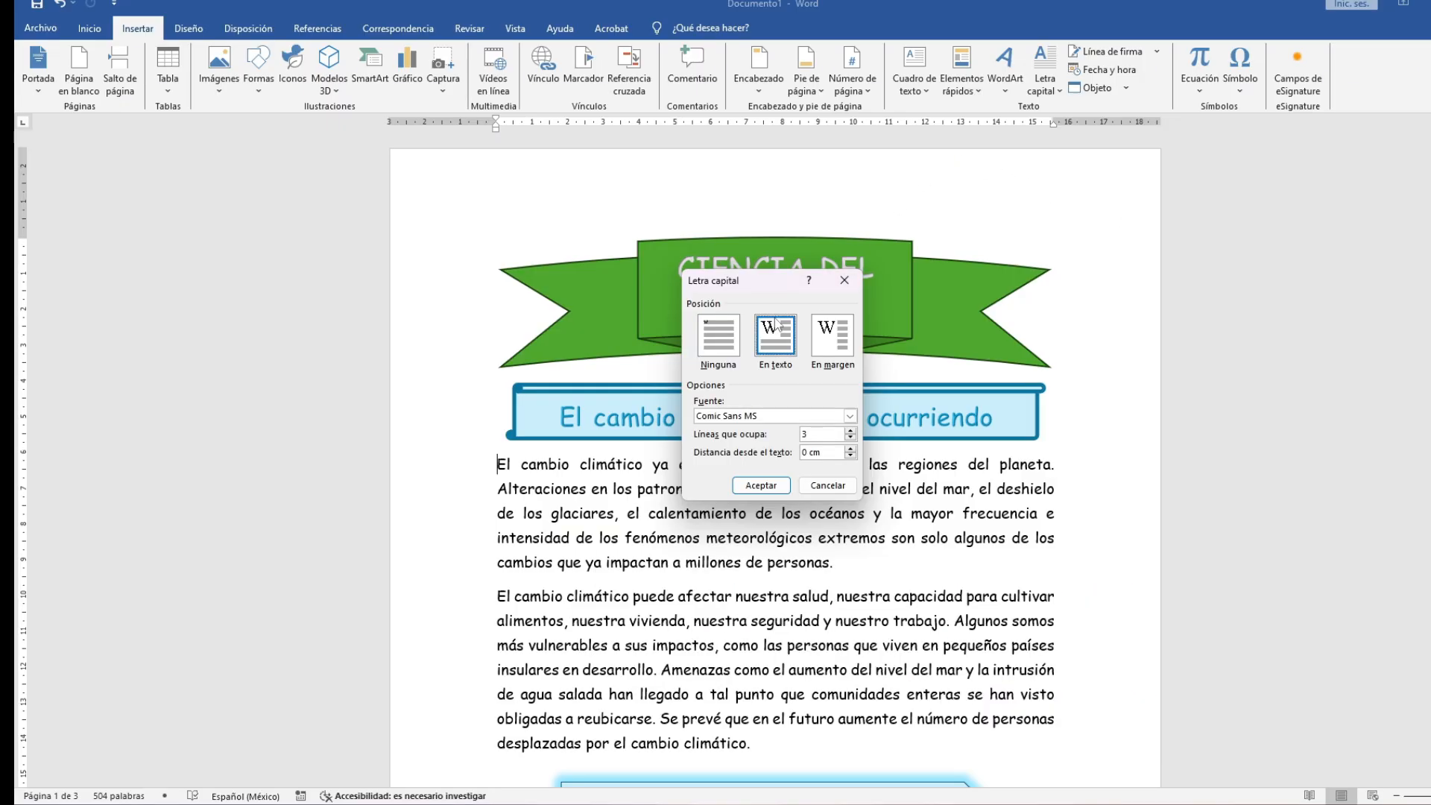
click(827, 437)
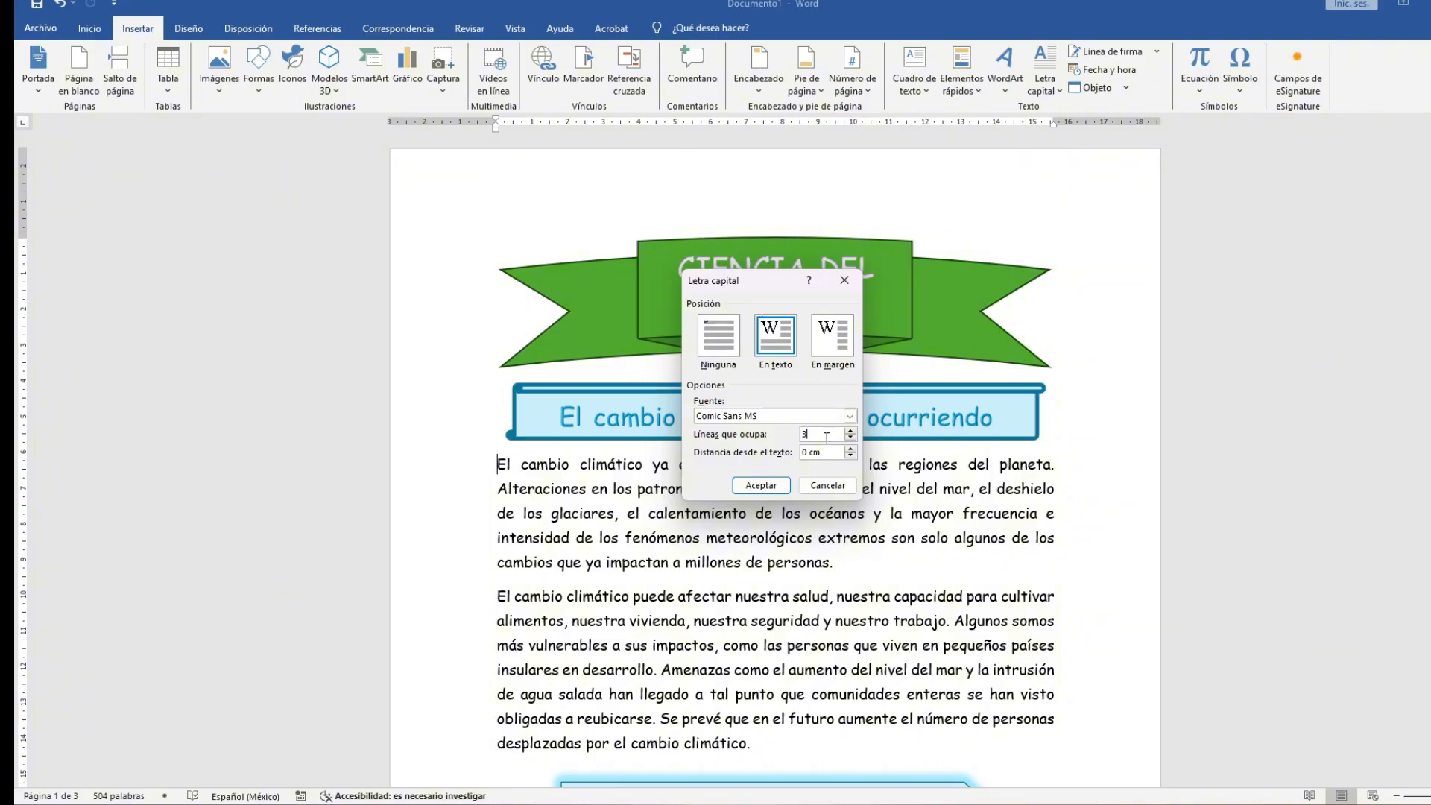
click(761, 485)
Colour the first paragraph's drop cap "E" with the bright blue theme colour
scroll(762, 486, down, 2)
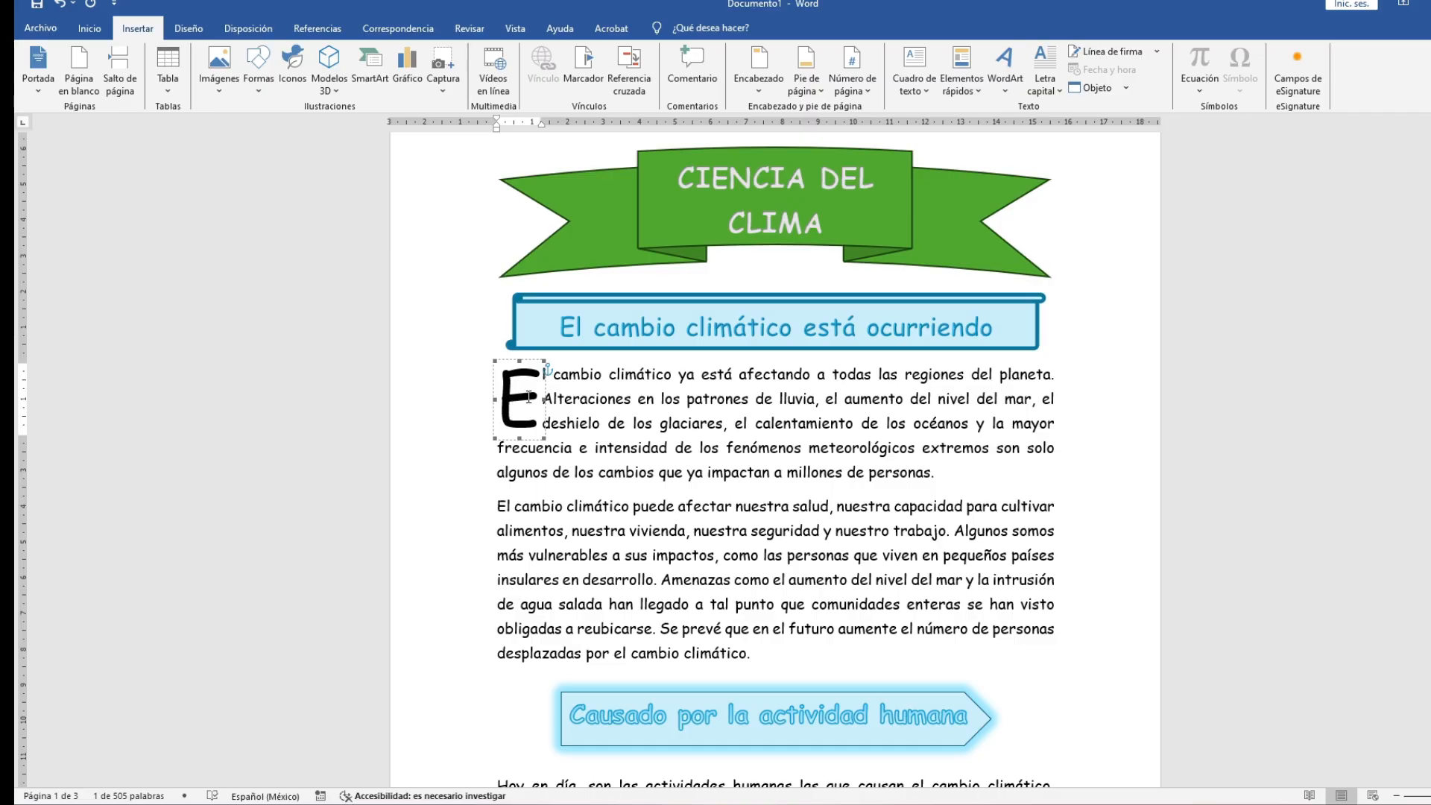
click(525, 397)
double_click(520, 400)
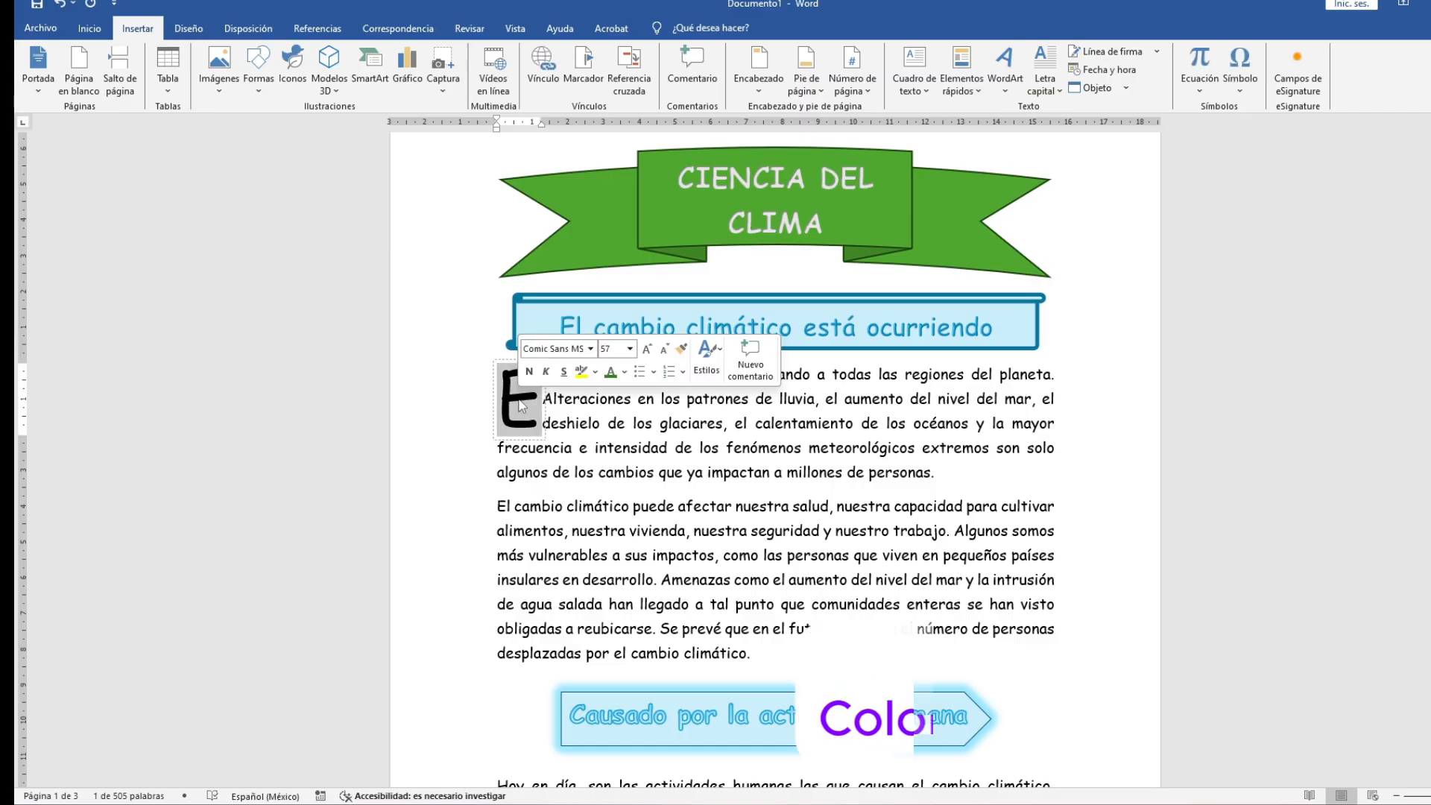
click(624, 373)
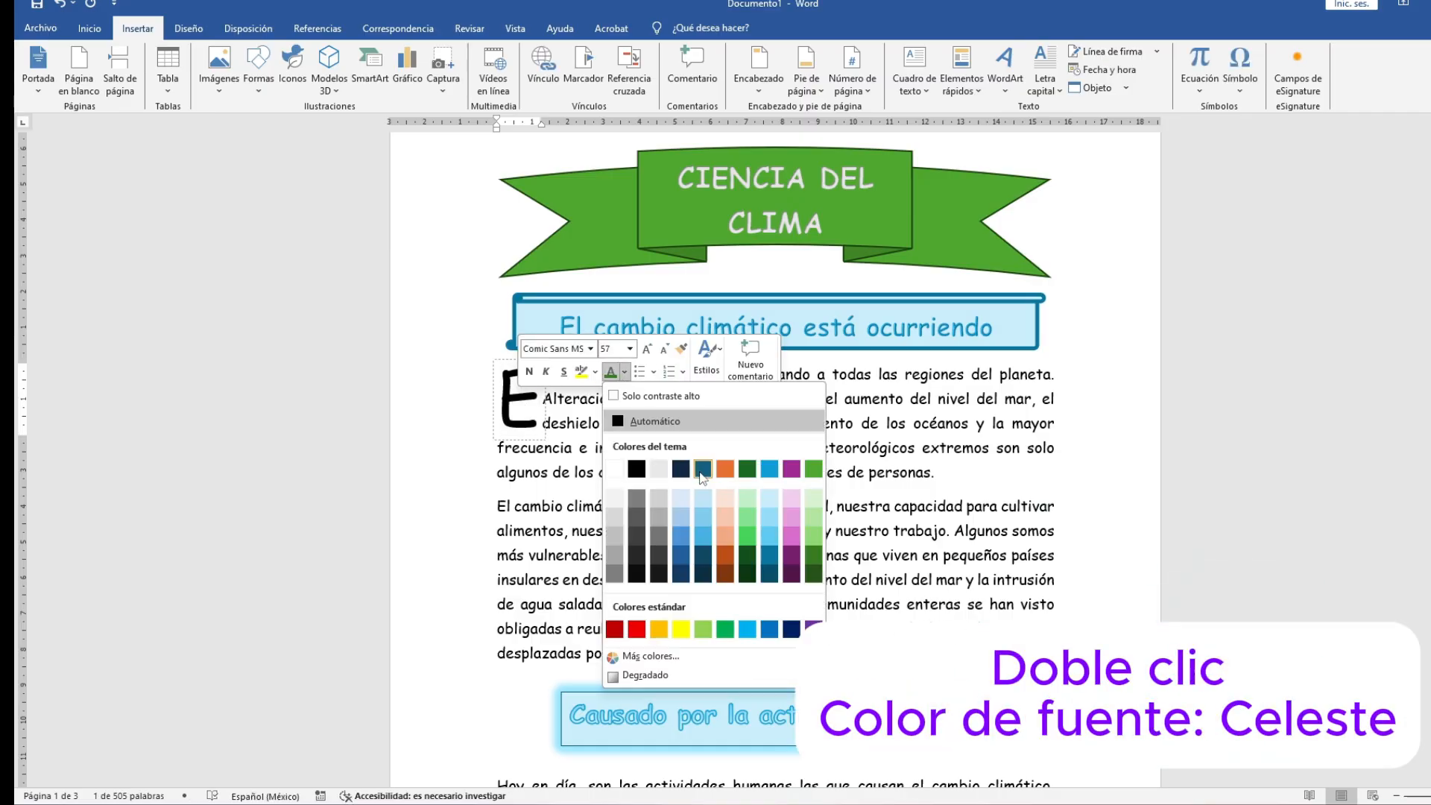
click(768, 470)
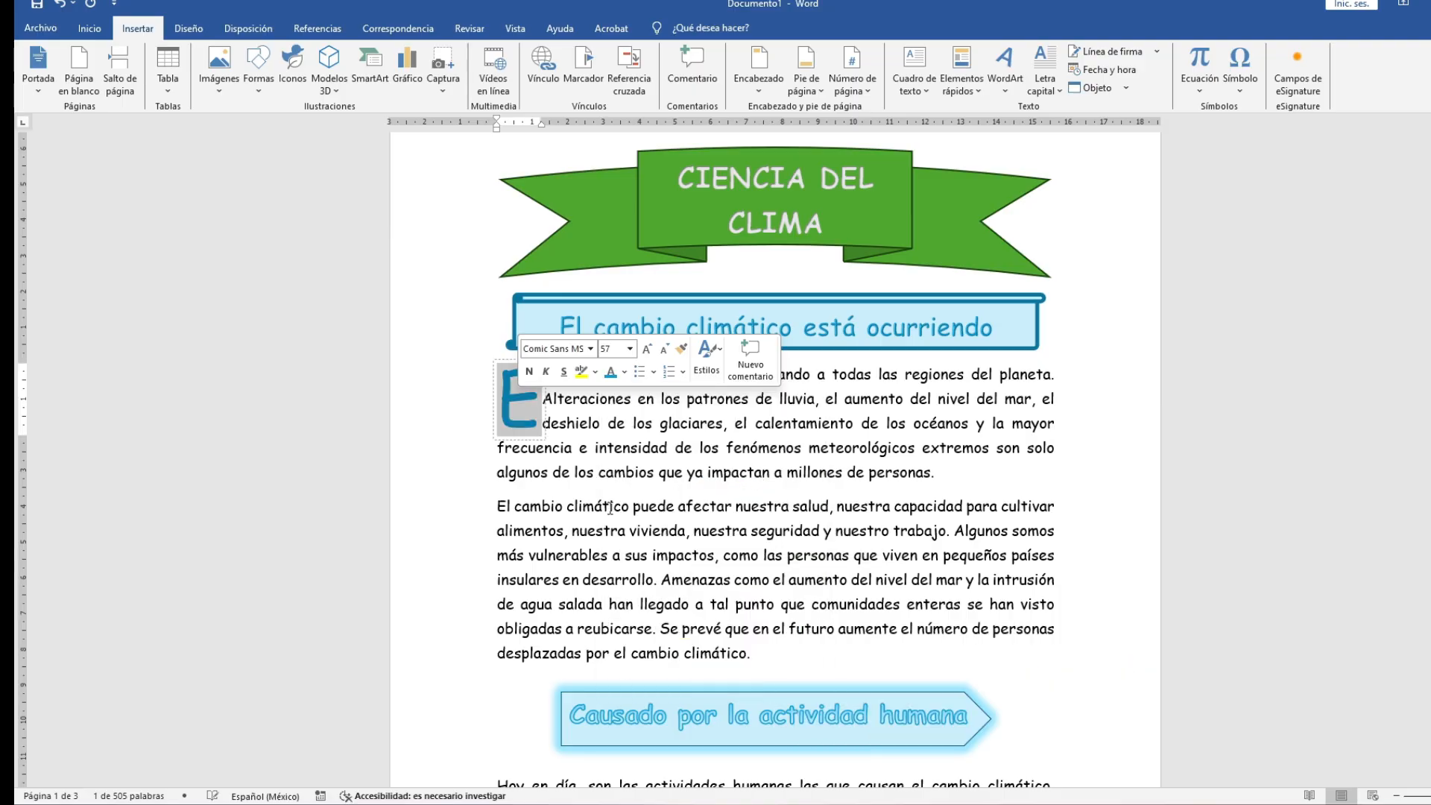
Add an in-text drop cap spanning 2 lines to the second paragraph and give it the same bright blue font colour
click(524, 500)
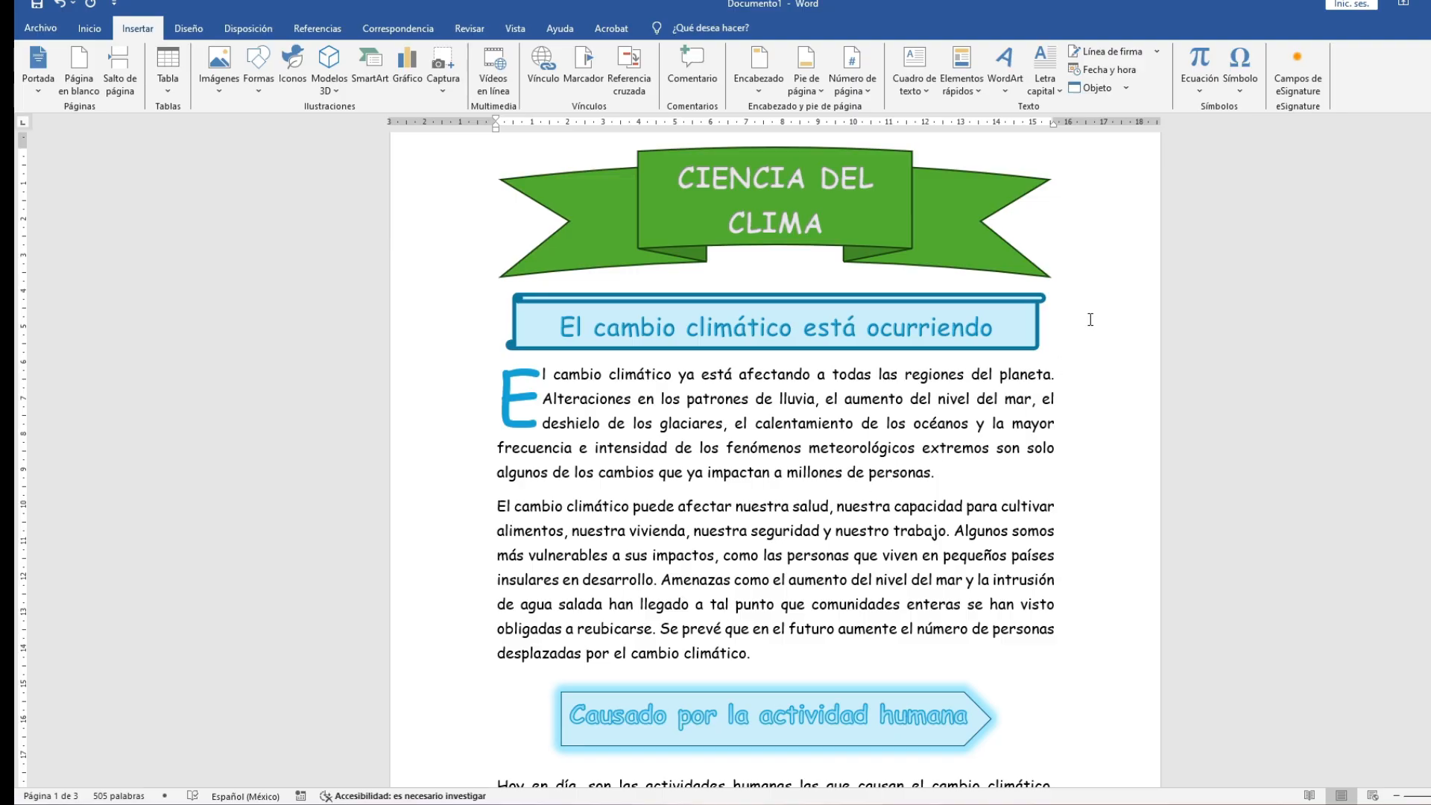
click(1045, 82)
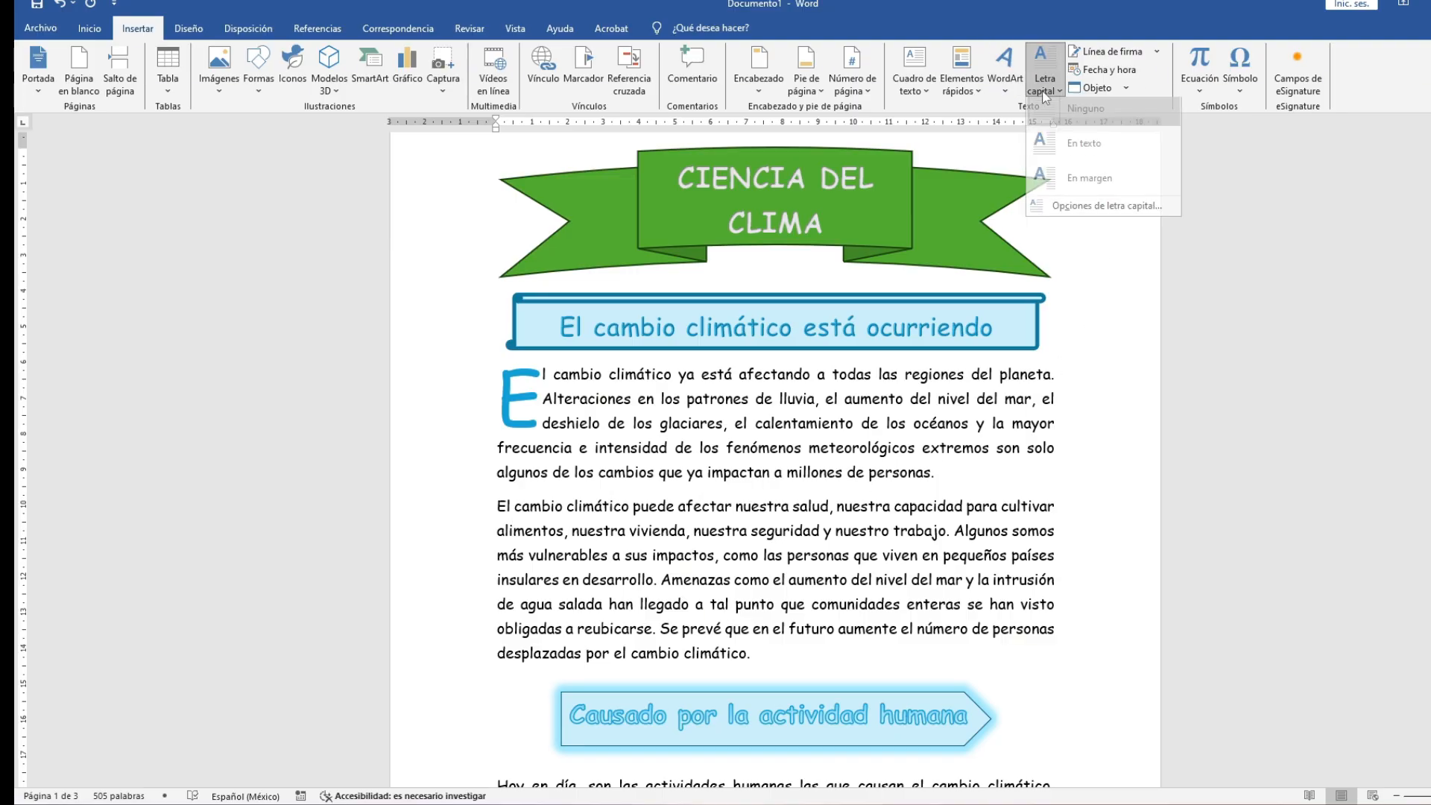
click(1103, 216)
click(775, 337)
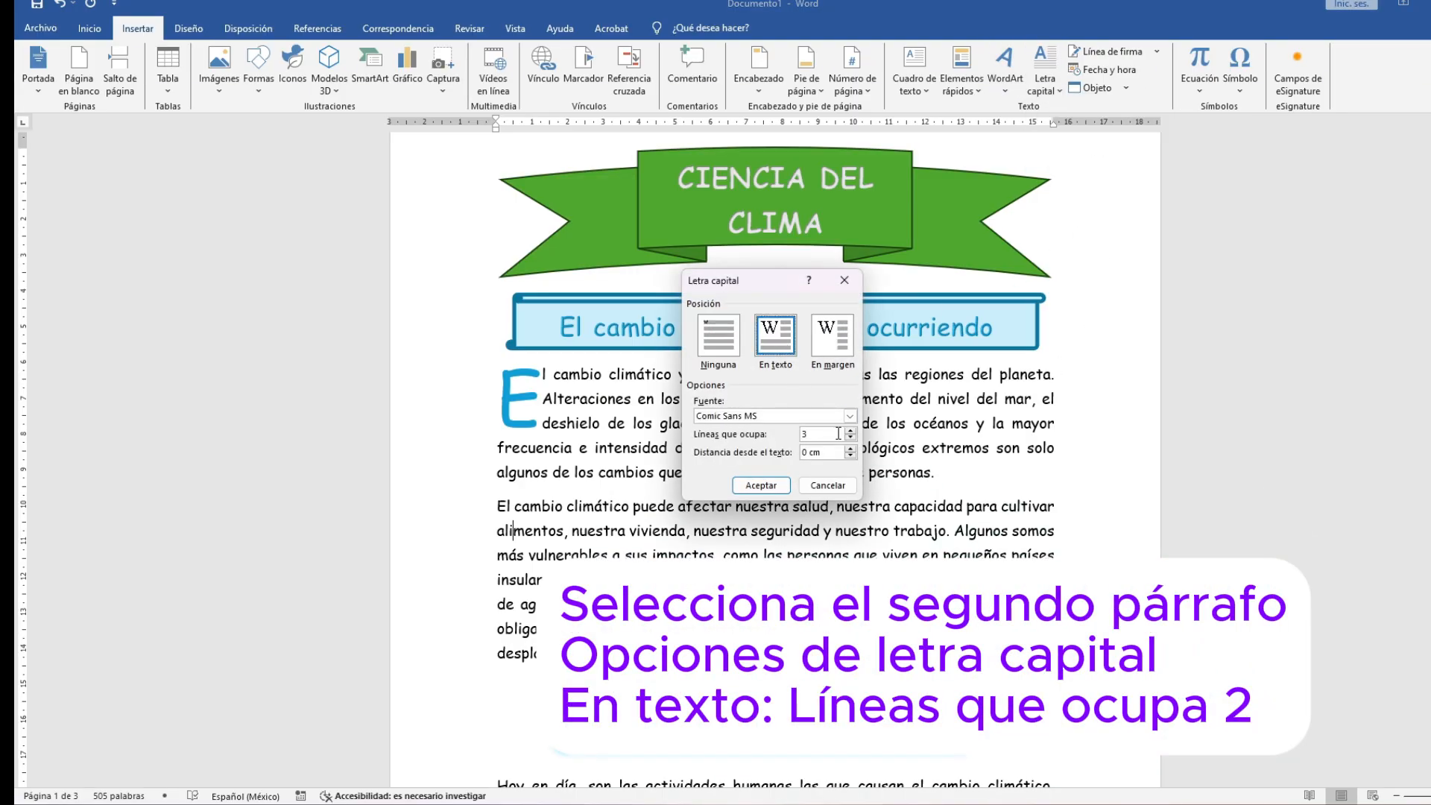
click(849, 438)
click(761, 485)
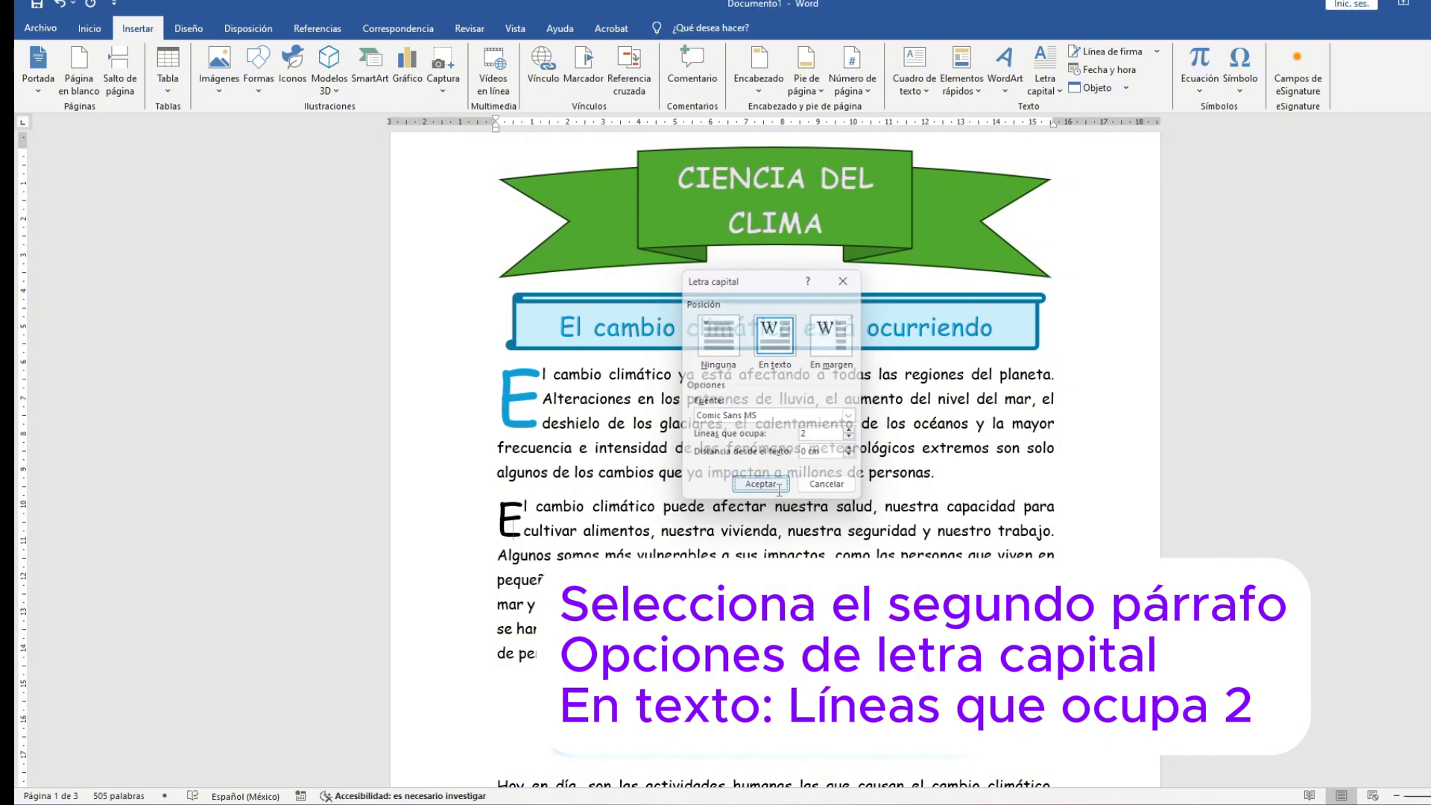
double_click(512, 519)
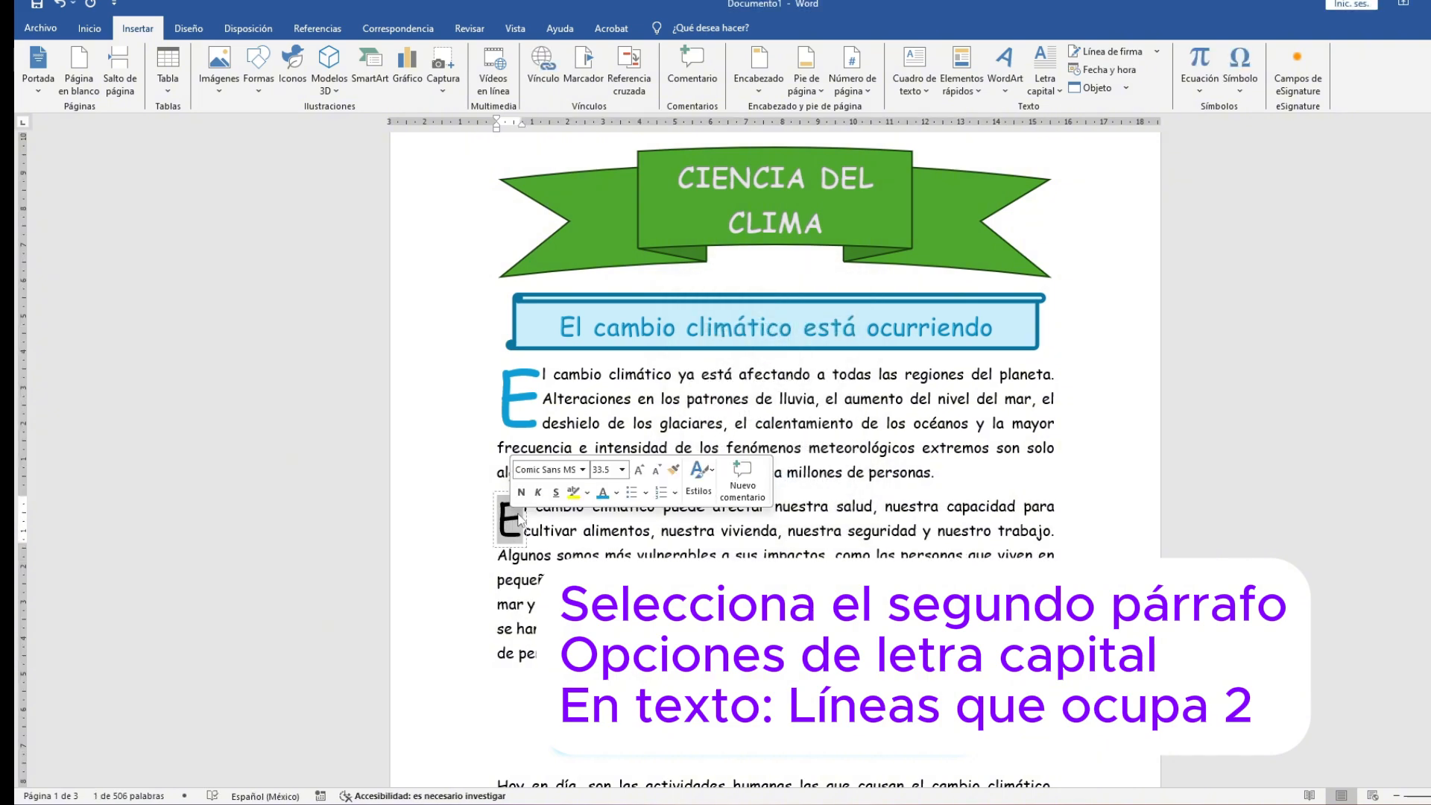
click(603, 492)
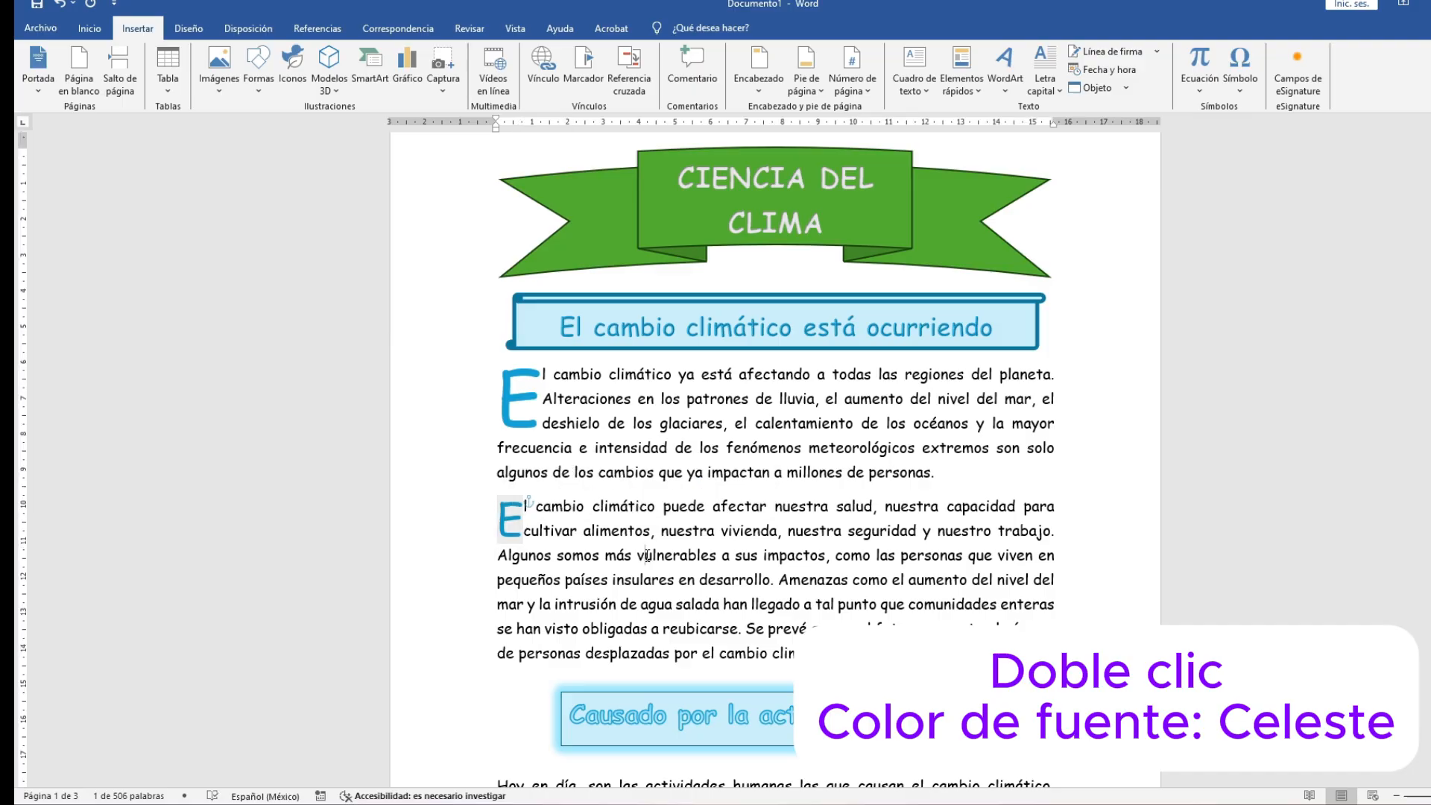
Add an in-text drop cap spanning 2 lines to the paragraph starting "Hoy en día"
click(511, 784)
scroll(511, 563, down, 3)
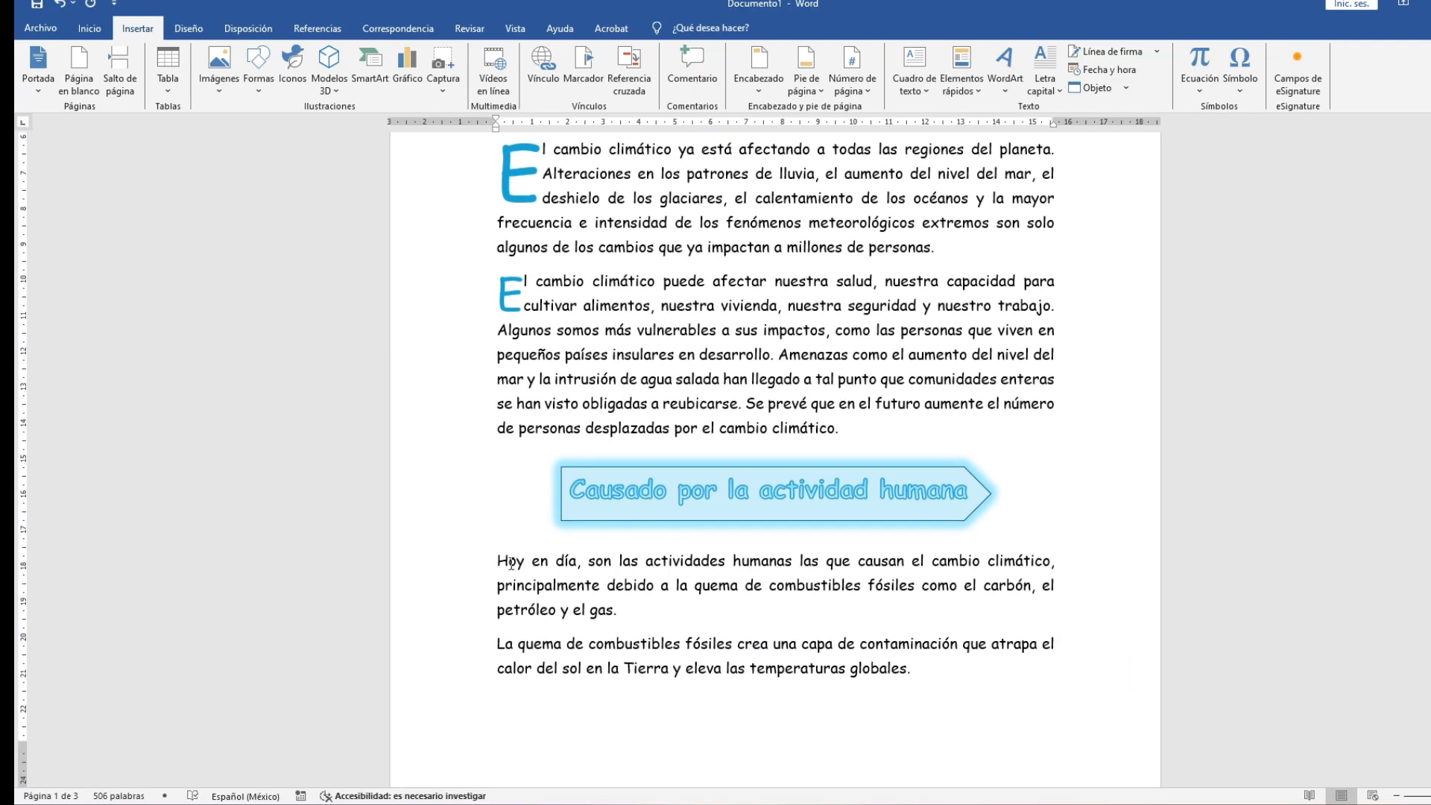
click(1045, 74)
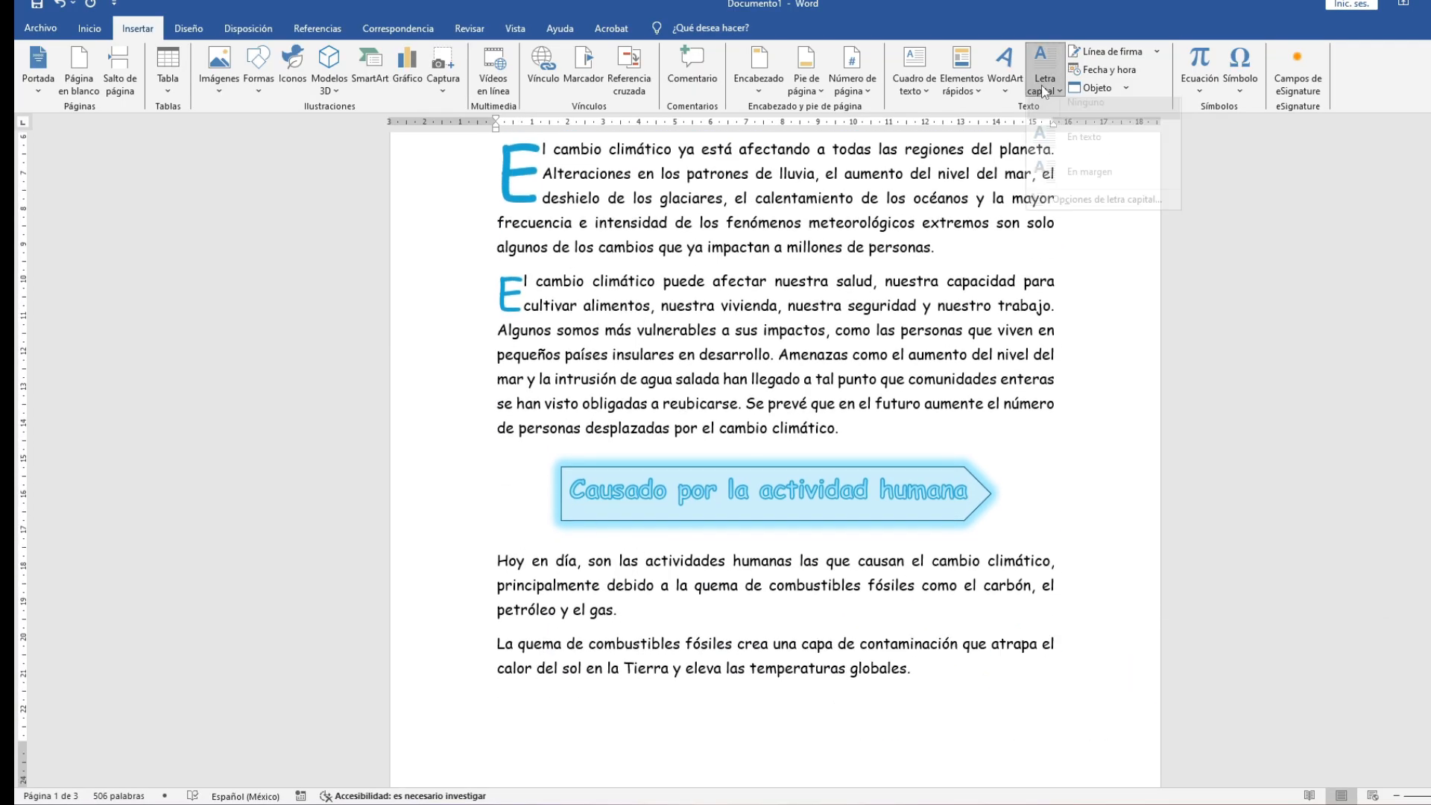
click(1093, 214)
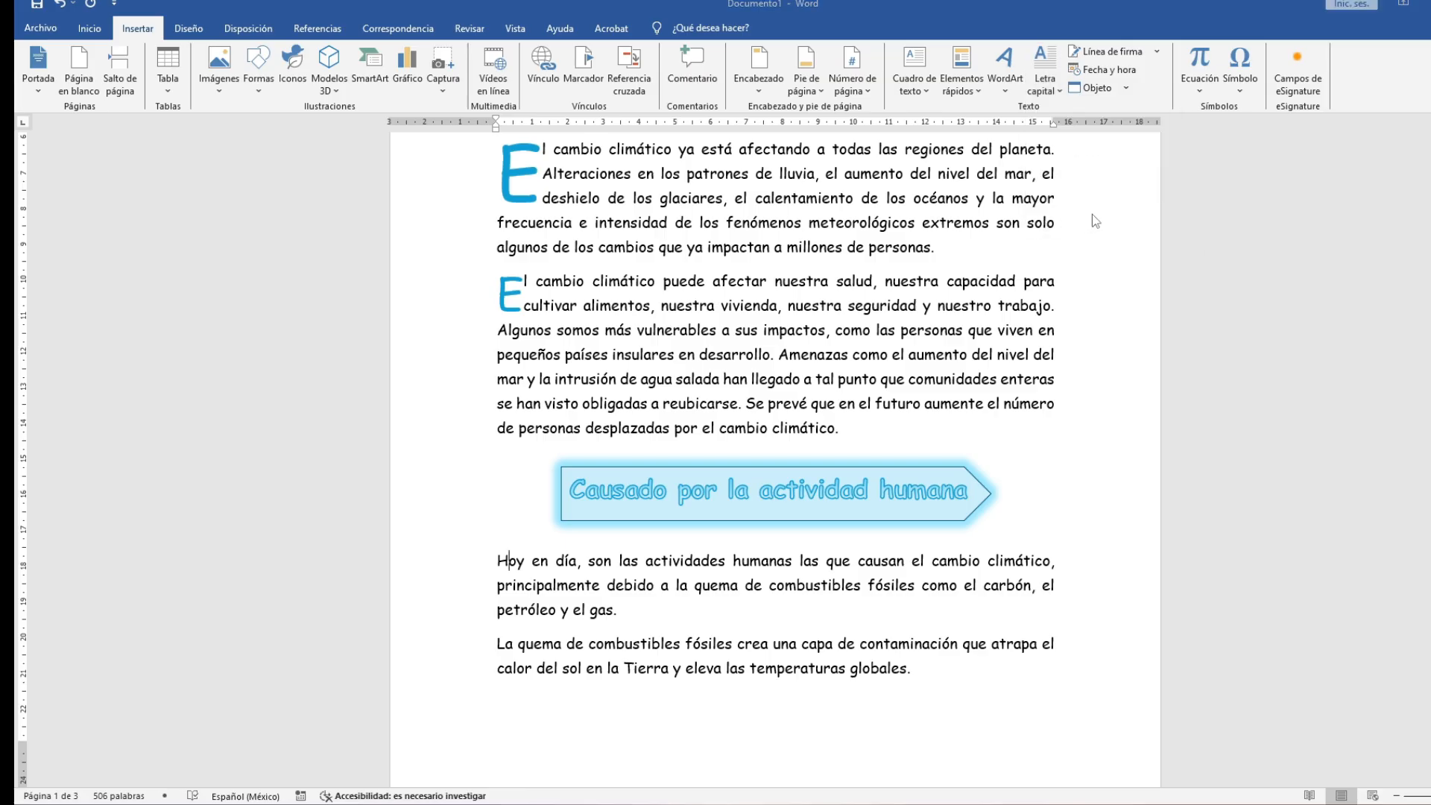
click(785, 366)
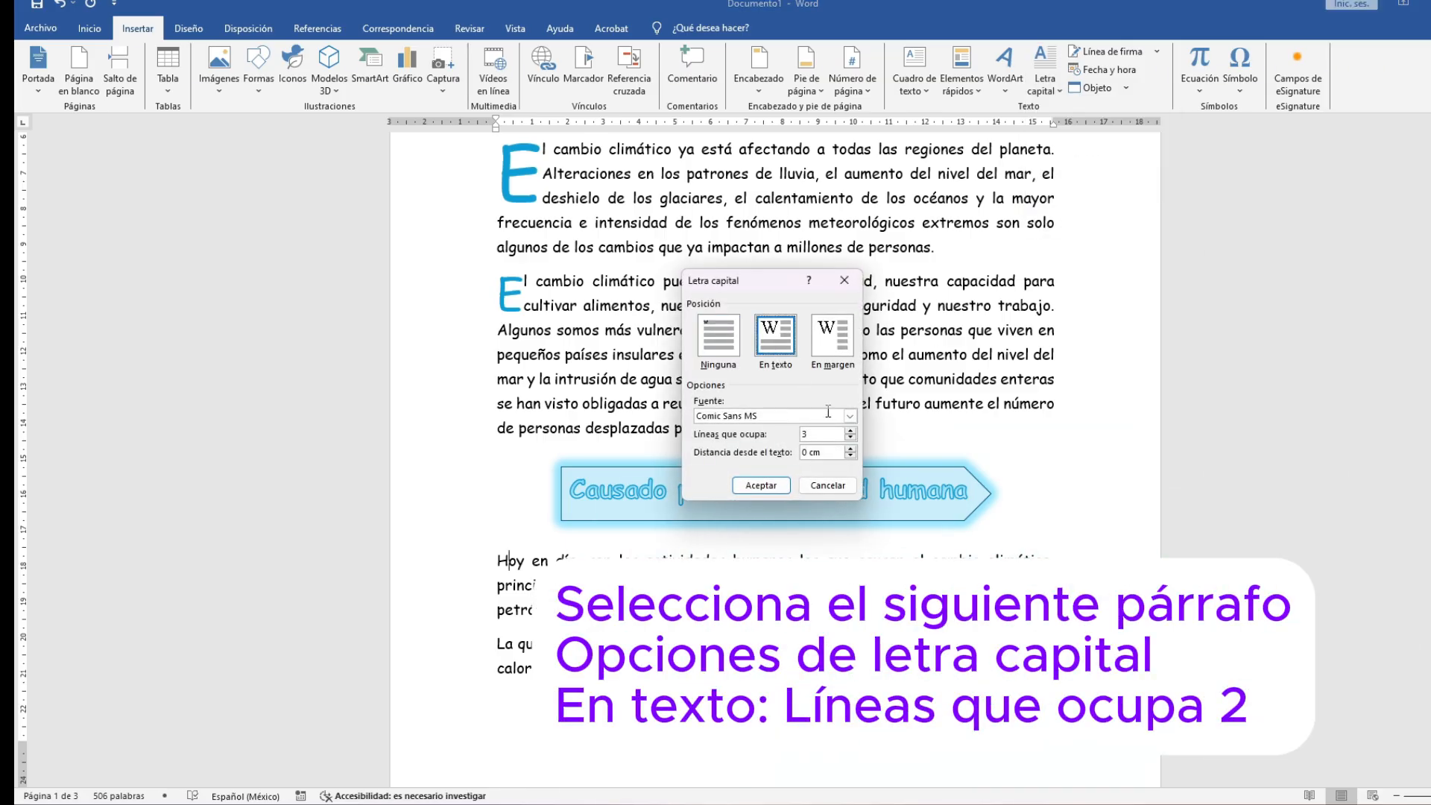
click(850, 438)
click(761, 485)
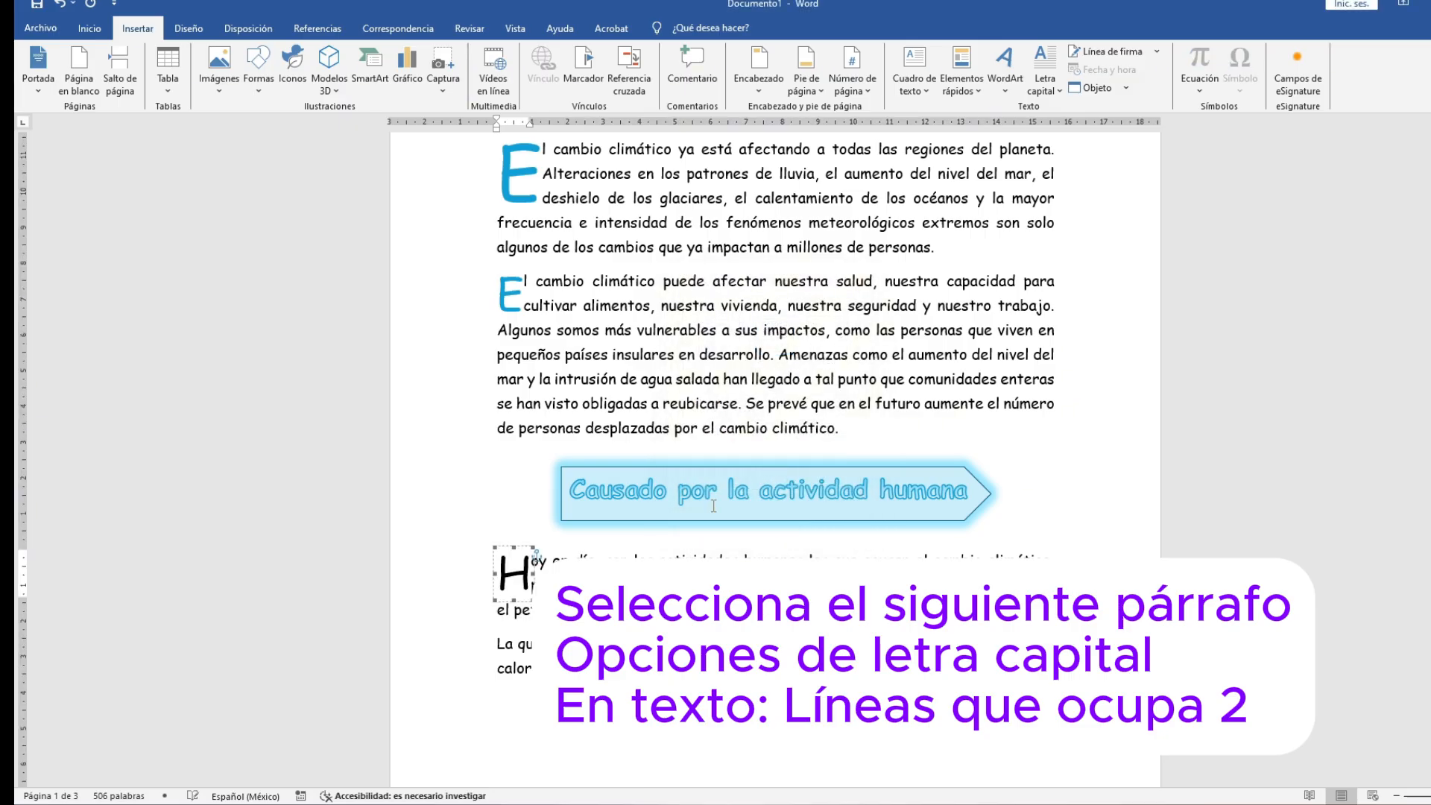
Colour the drop cap "H" of the "Hoy en día" paragraph with a light tint of the blue theme colour
double_click(517, 577)
click(621, 550)
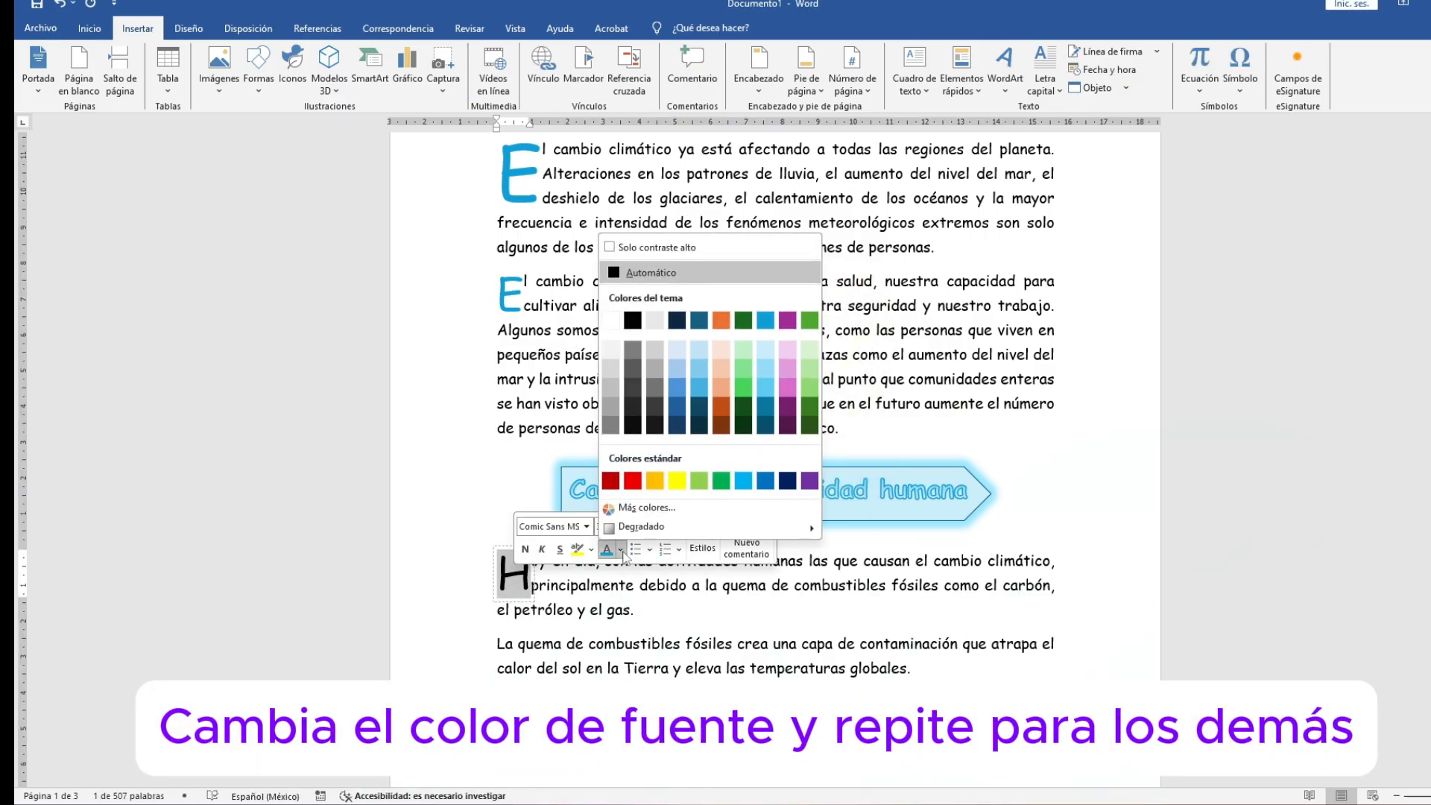
click(766, 355)
Add an in-text drop cap spanning 2 lines to the paragraph starting "La quema de combustibles" and colour it the same light blue
scroll(743, 426, down, 3)
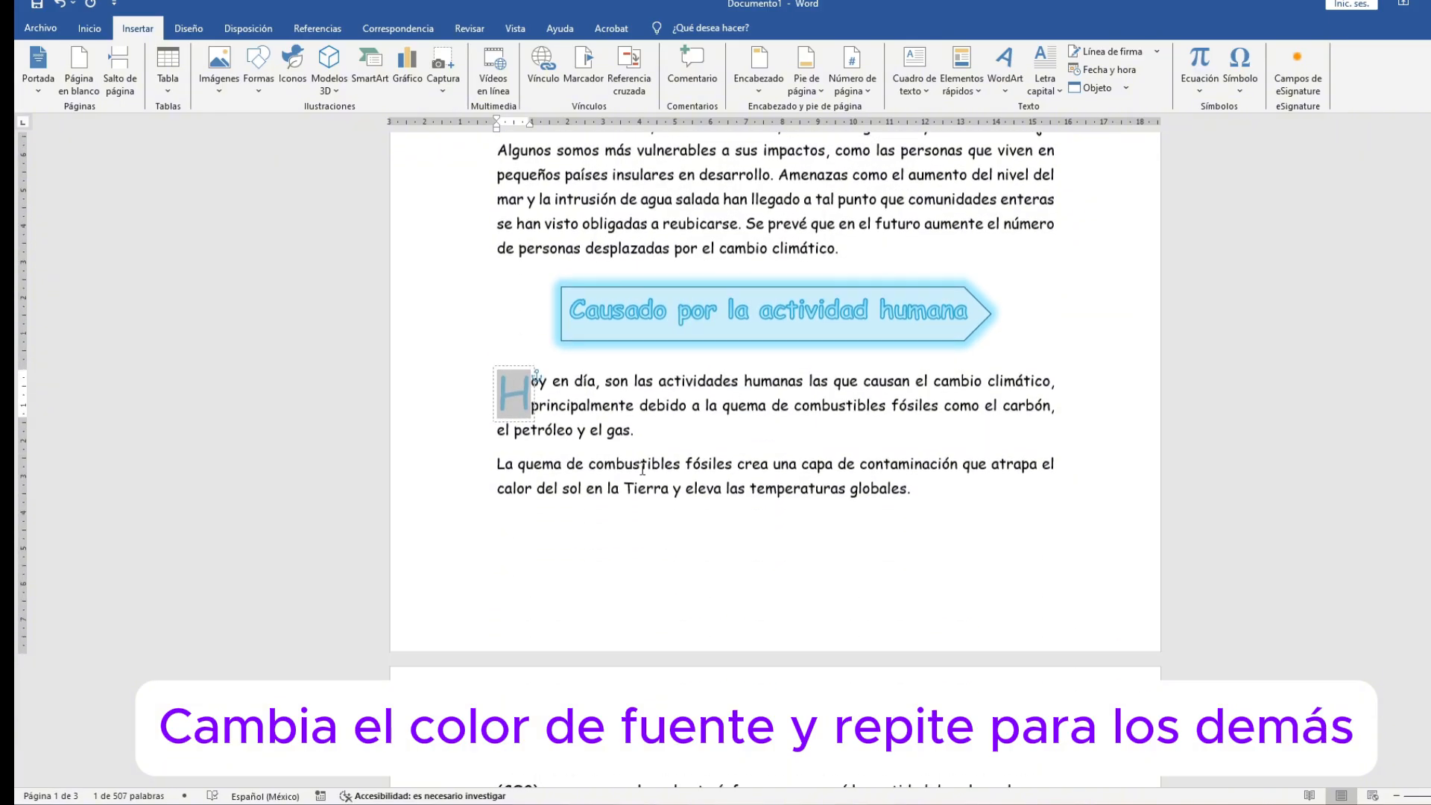
click(562, 463)
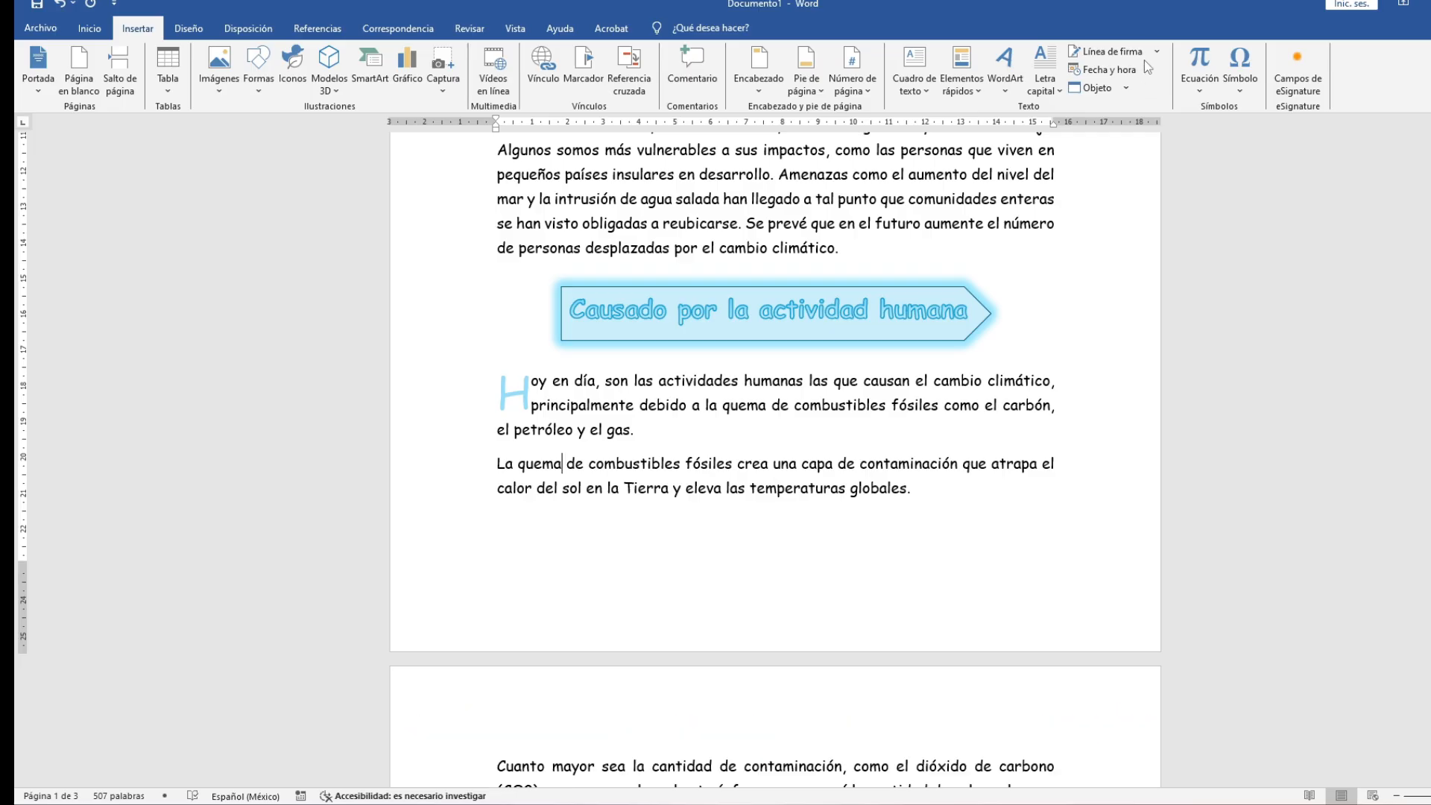
click(1045, 79)
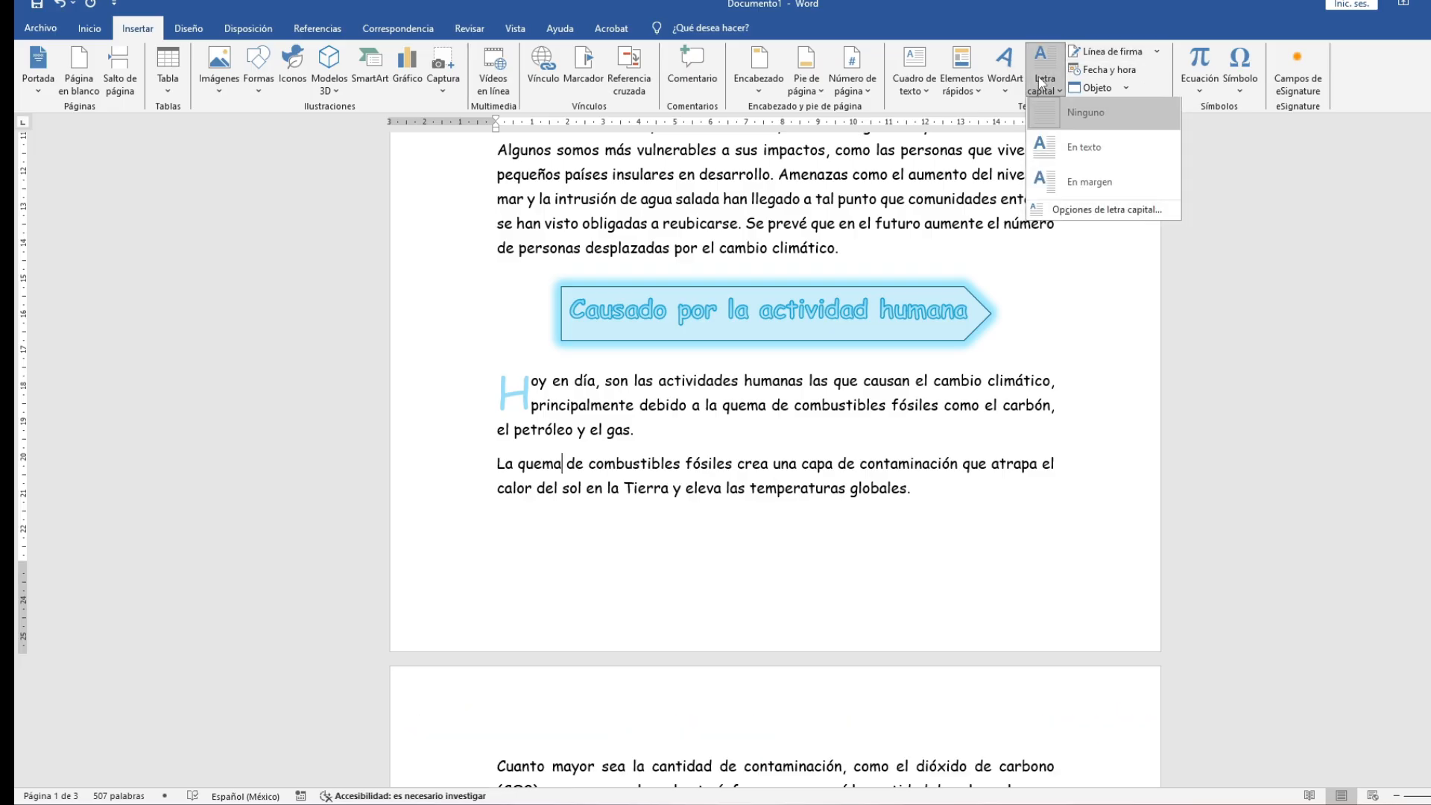
click(1109, 214)
click(777, 339)
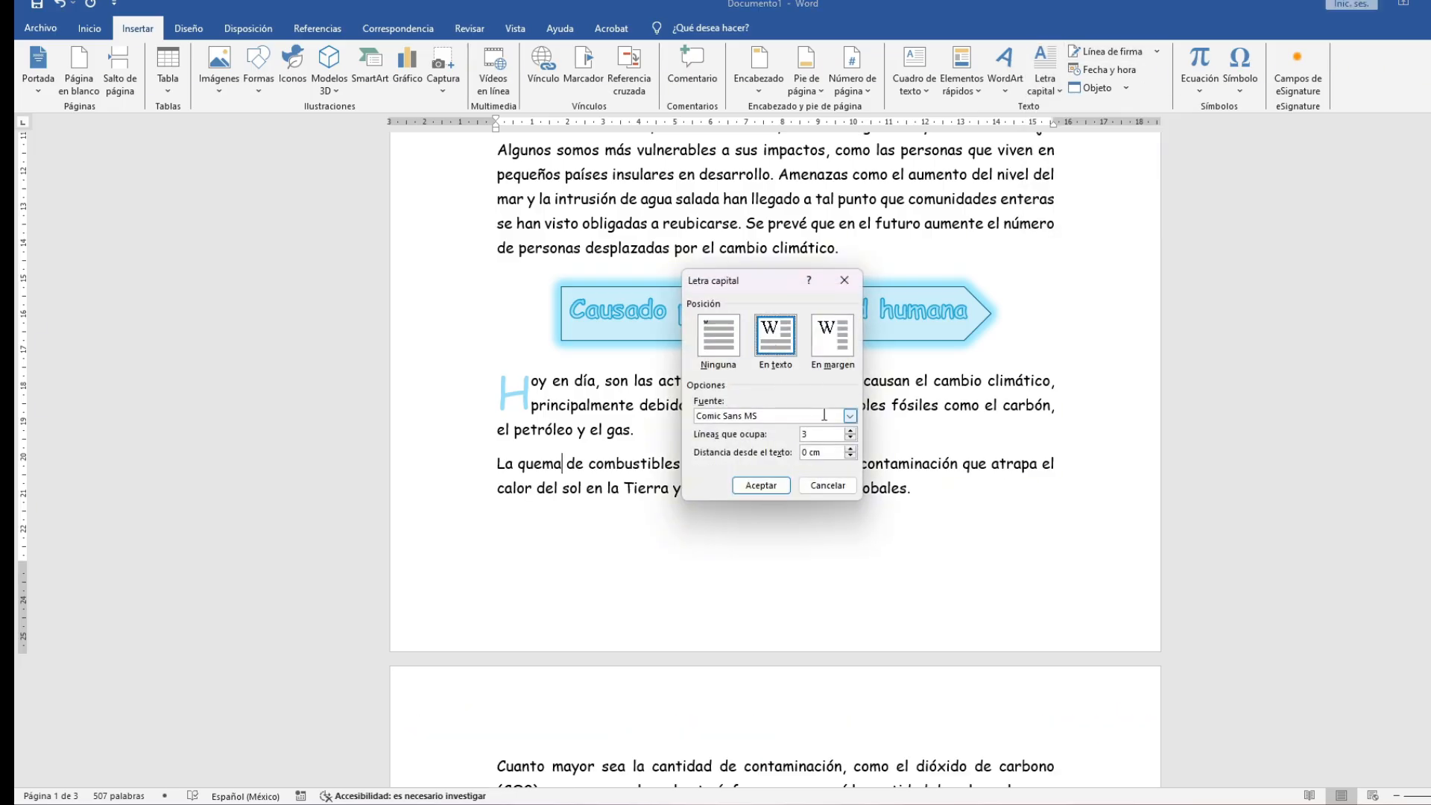
click(851, 438)
click(779, 488)
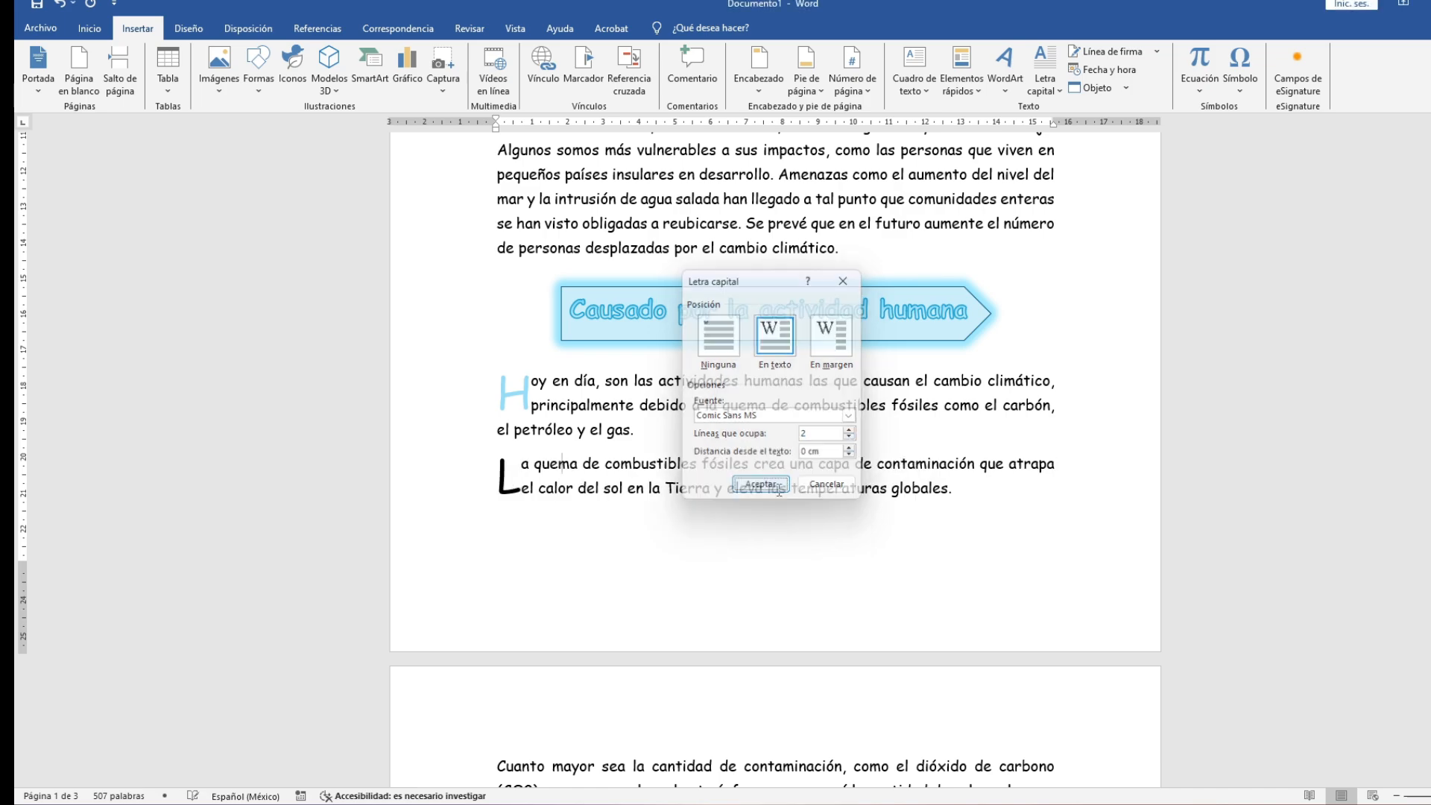
double_click(501, 484)
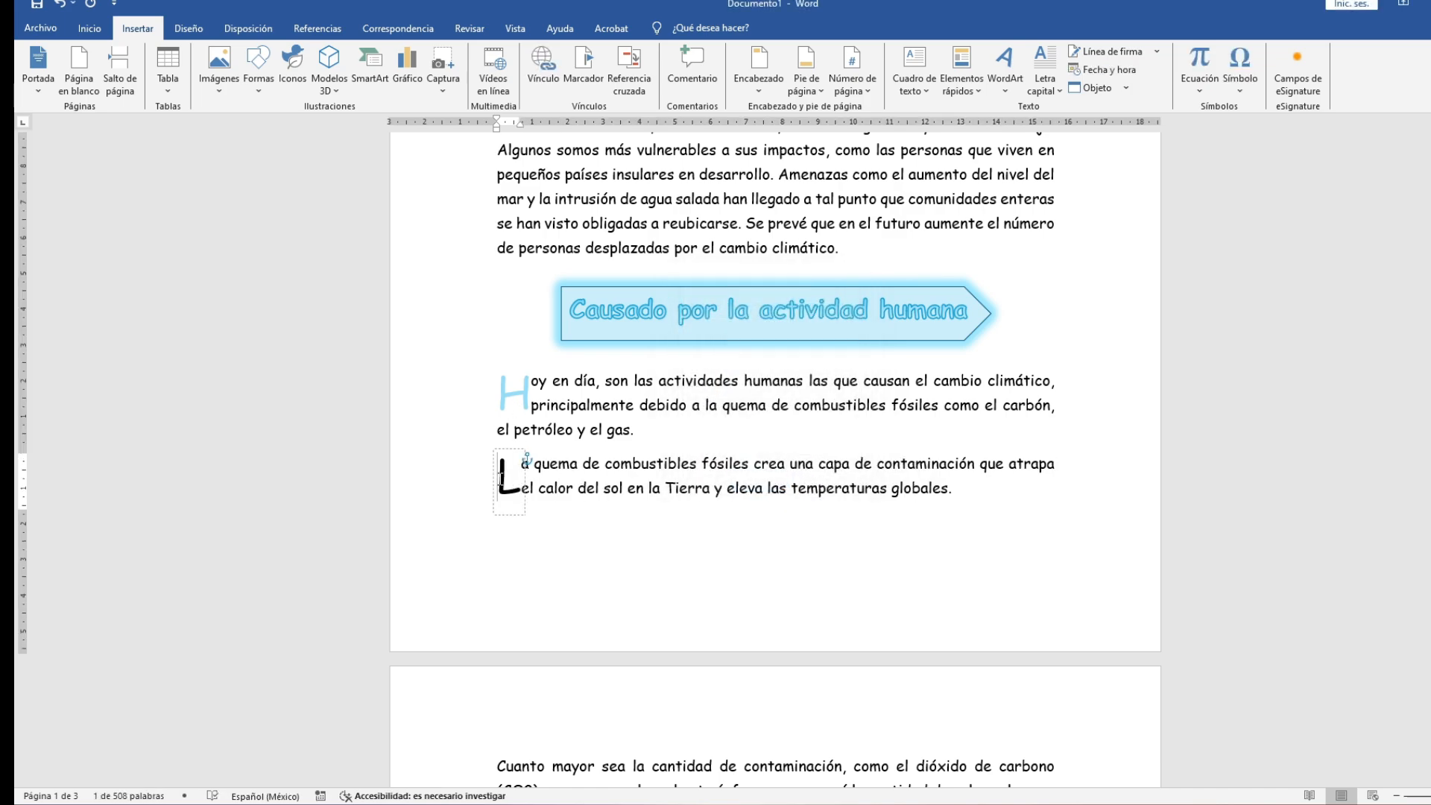
click(591, 451)
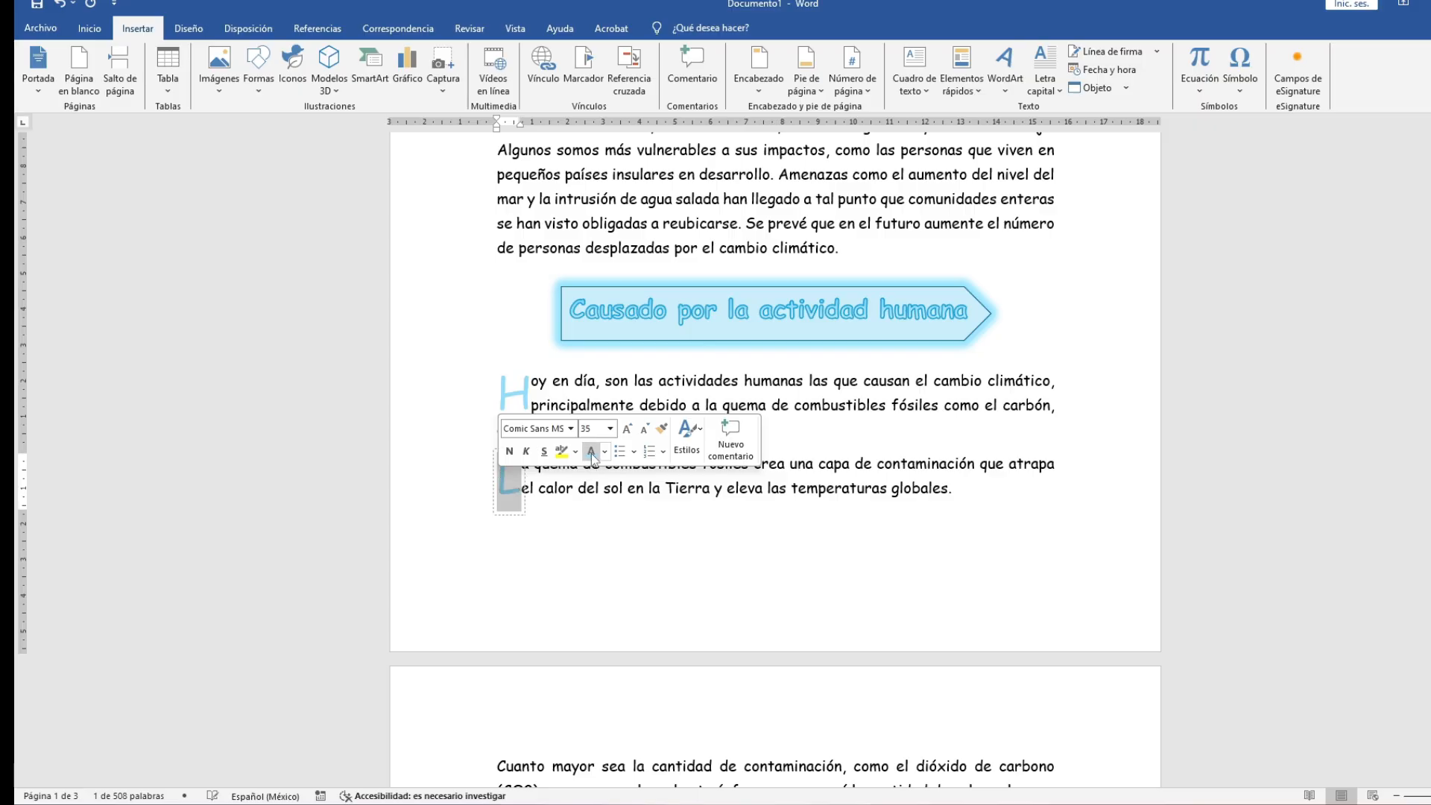
Add an in-text drop cap spanning 2 lines to the paragraph starting "Cuanto mayor sea la cantidad"
scroll(529, 583, down, 3)
click(509, 579)
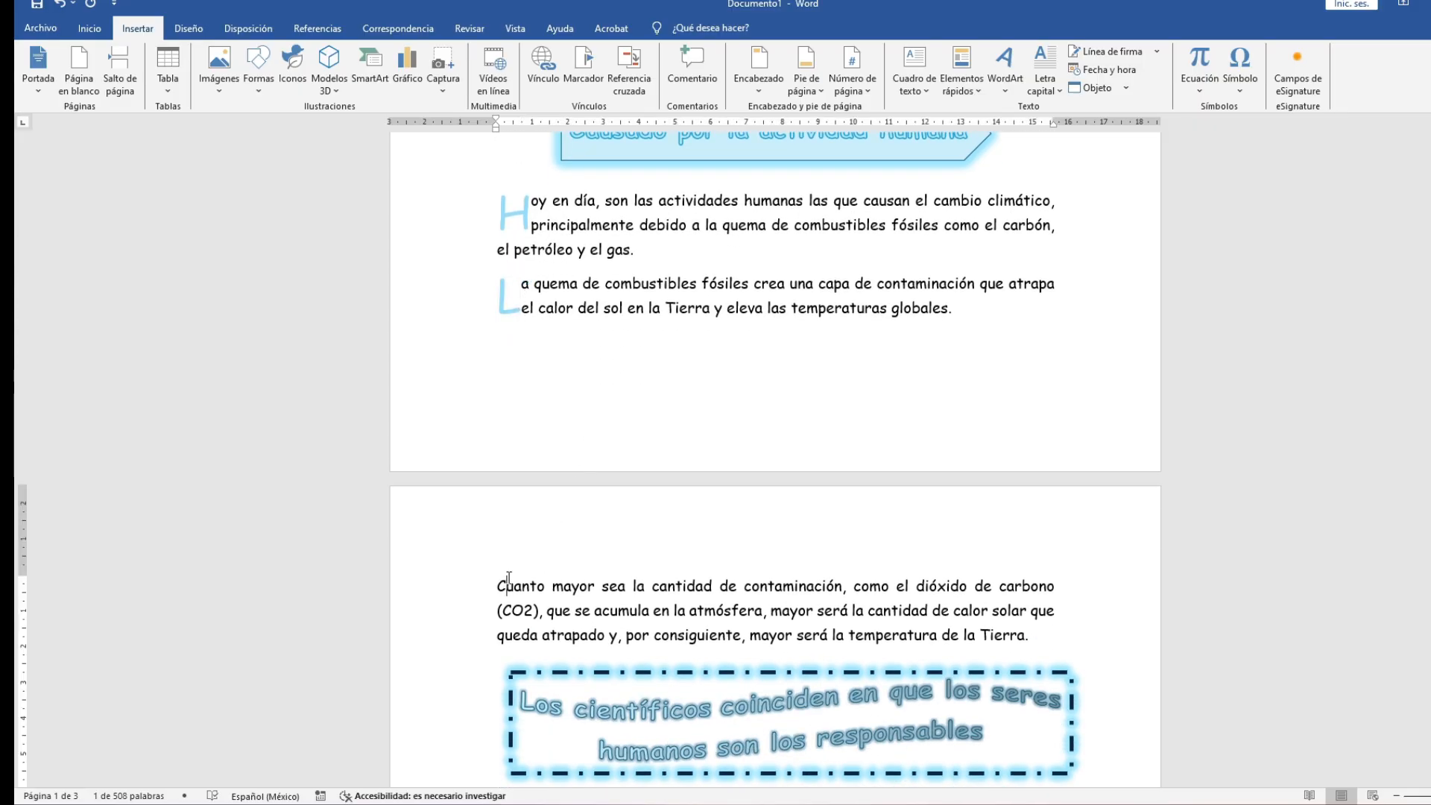
click(1049, 94)
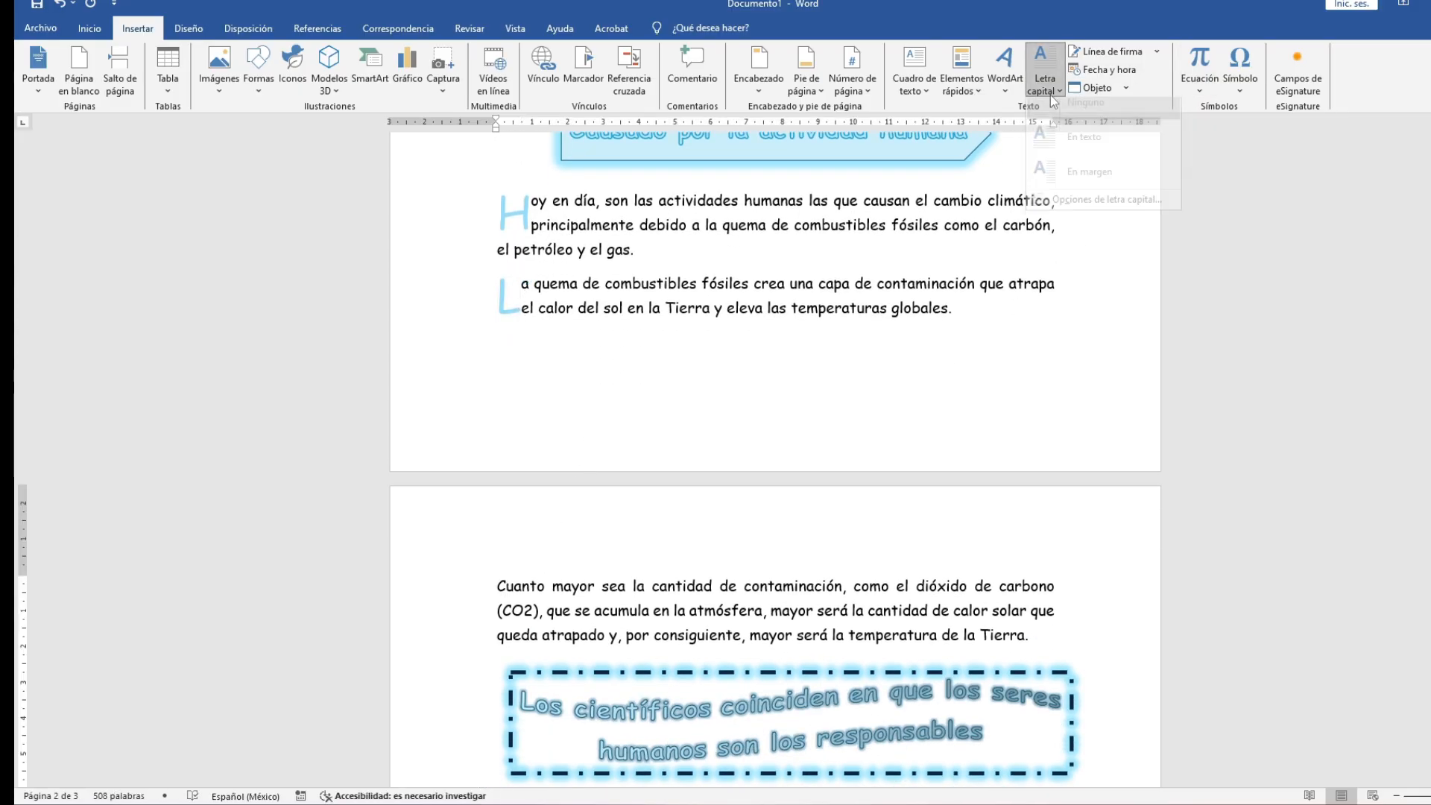
click(1071, 214)
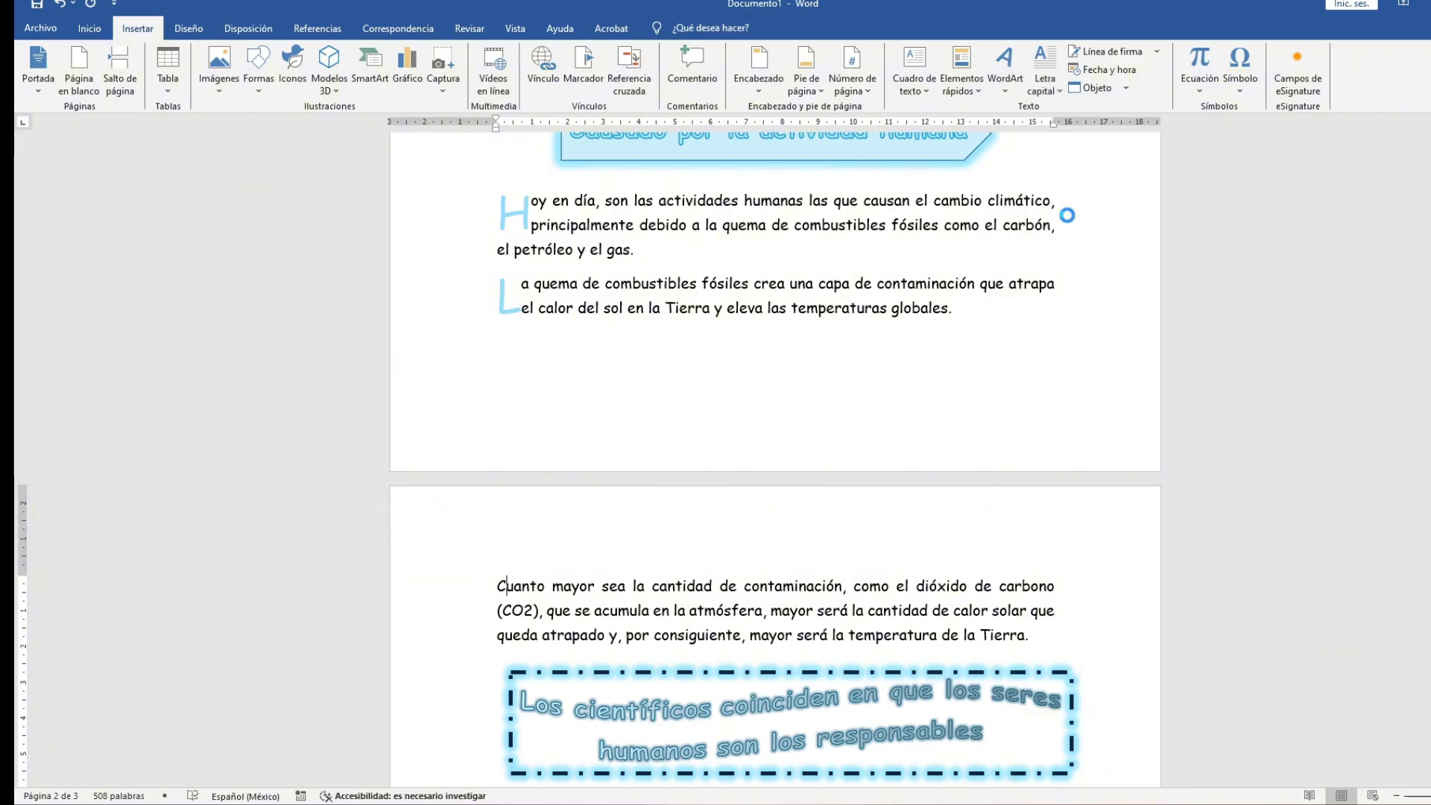
click(767, 359)
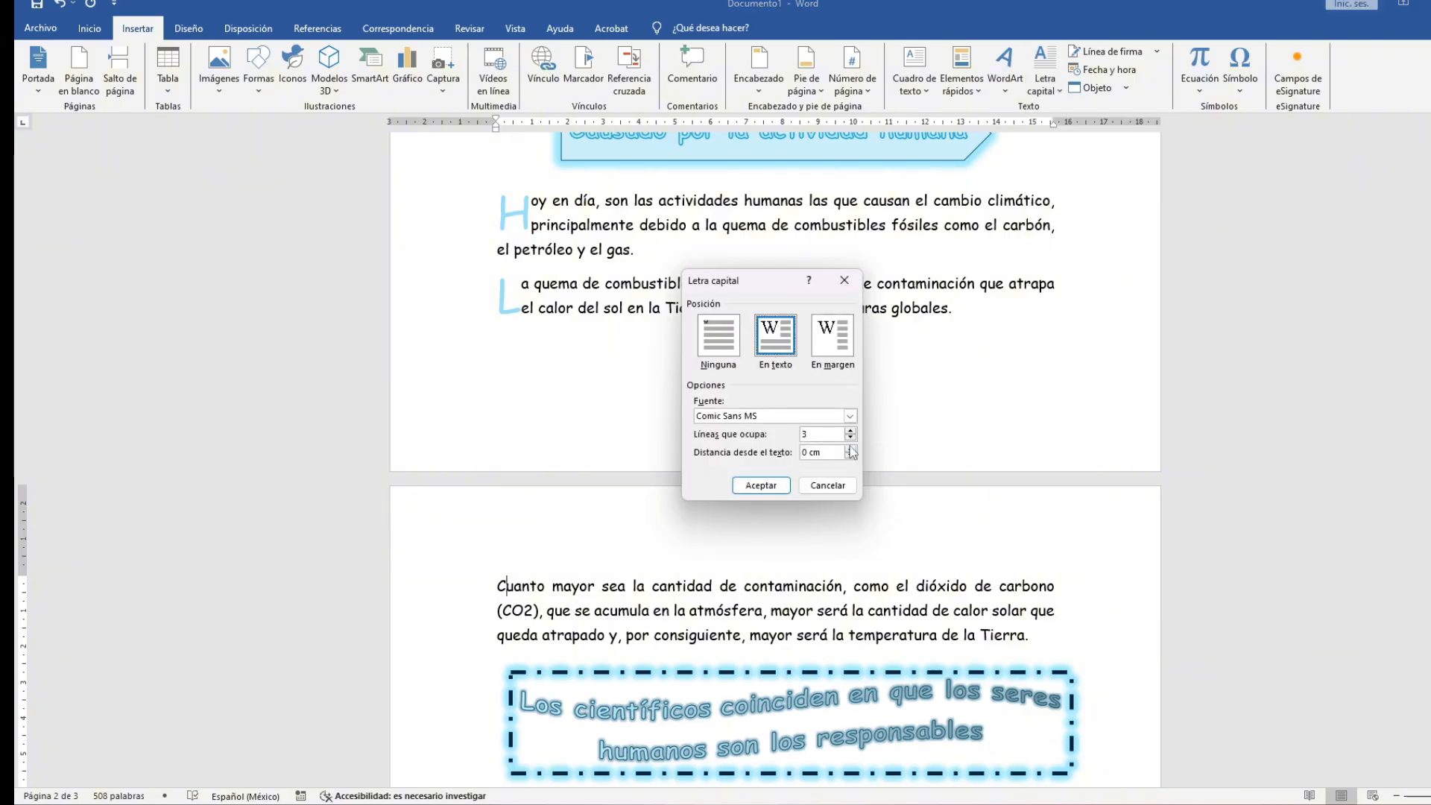
click(760, 486)
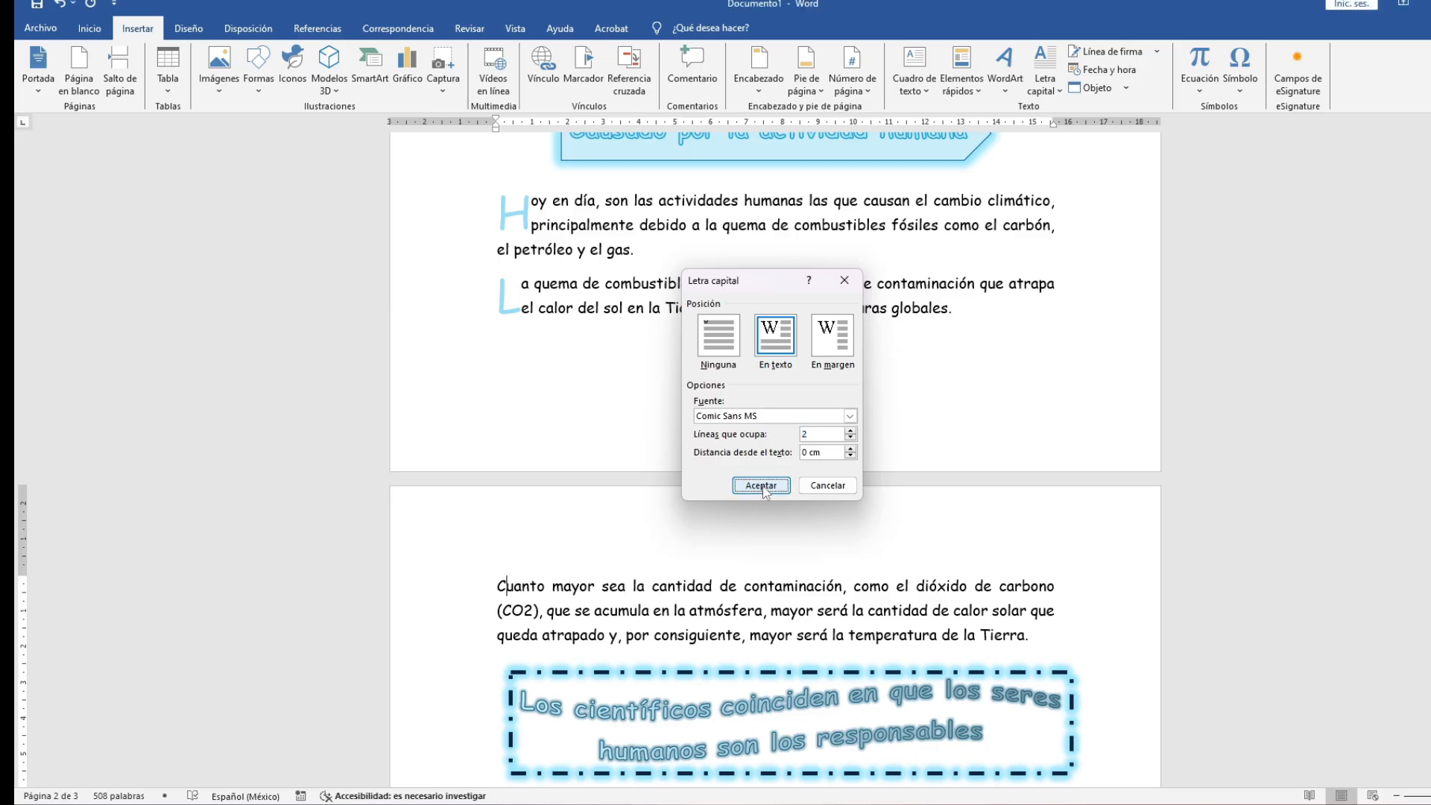
Colour the drop cap "C" of the "Cuanto mayor" paragraph with the same light blue as the preceding drop caps
scroll(663, 555, down, 1)
click(523, 564)
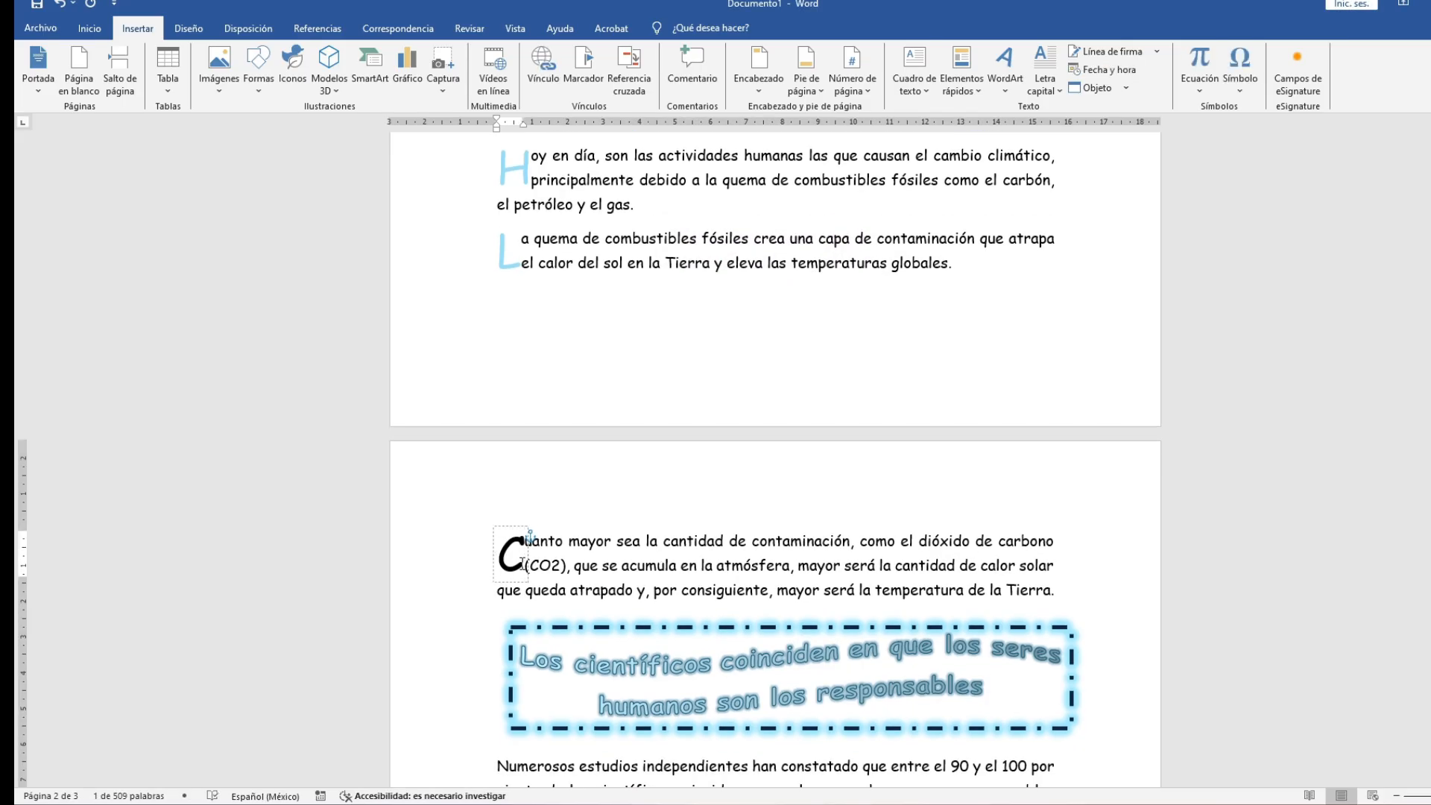
double_click(523, 564)
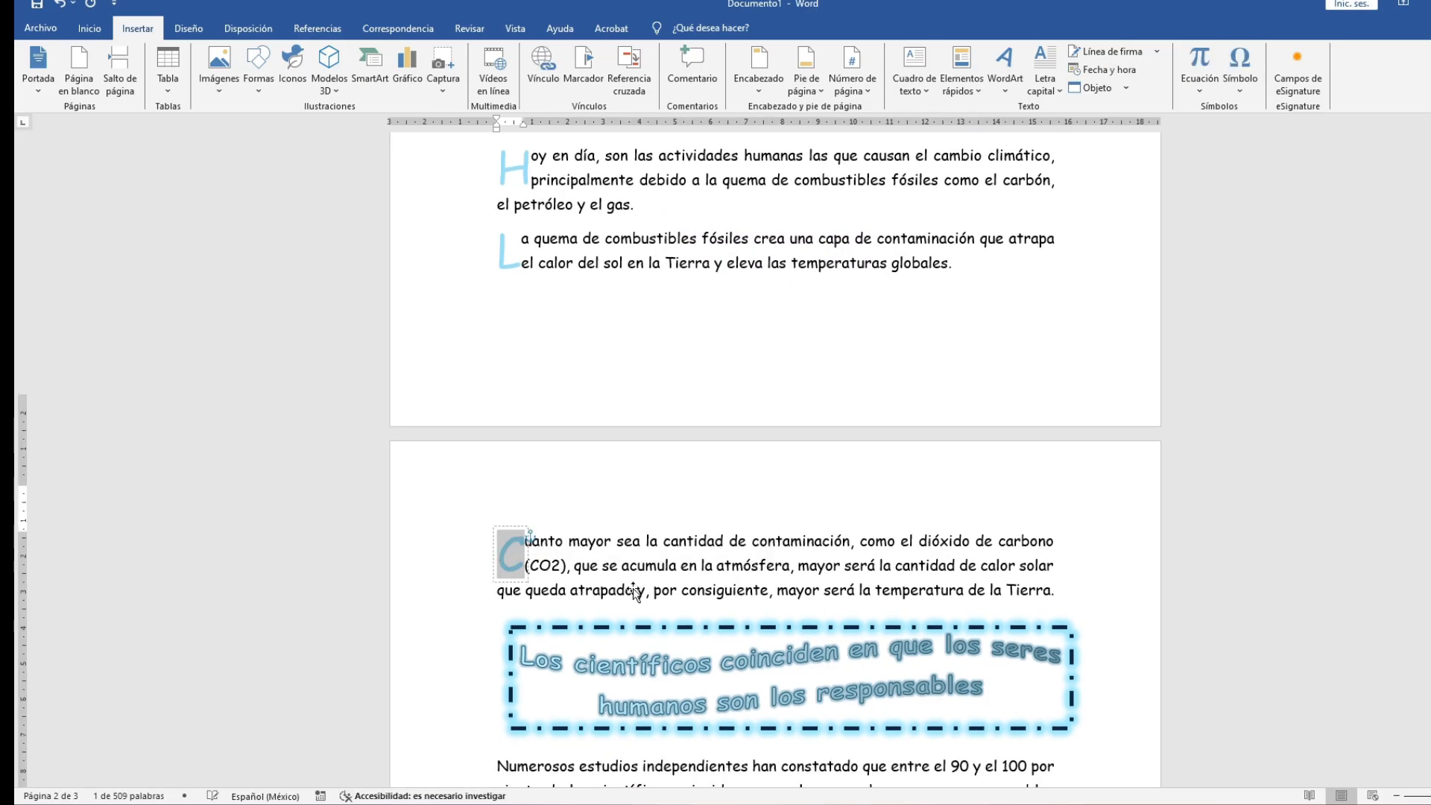
Add a default in-text drop cap to the paragraph starting "Numerosos estudios independientes"
scroll(646, 590, down, 4)
click(502, 553)
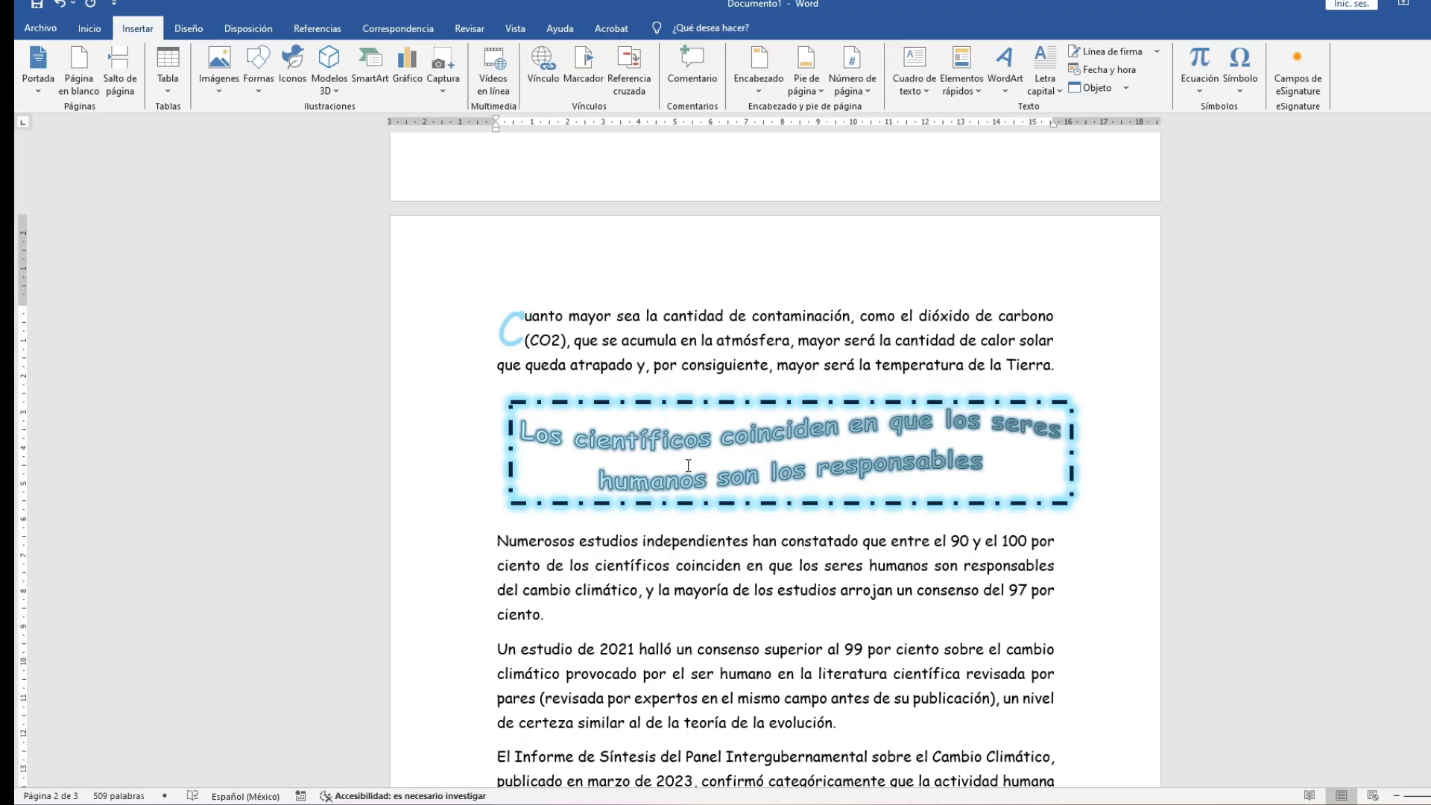
click(1051, 87)
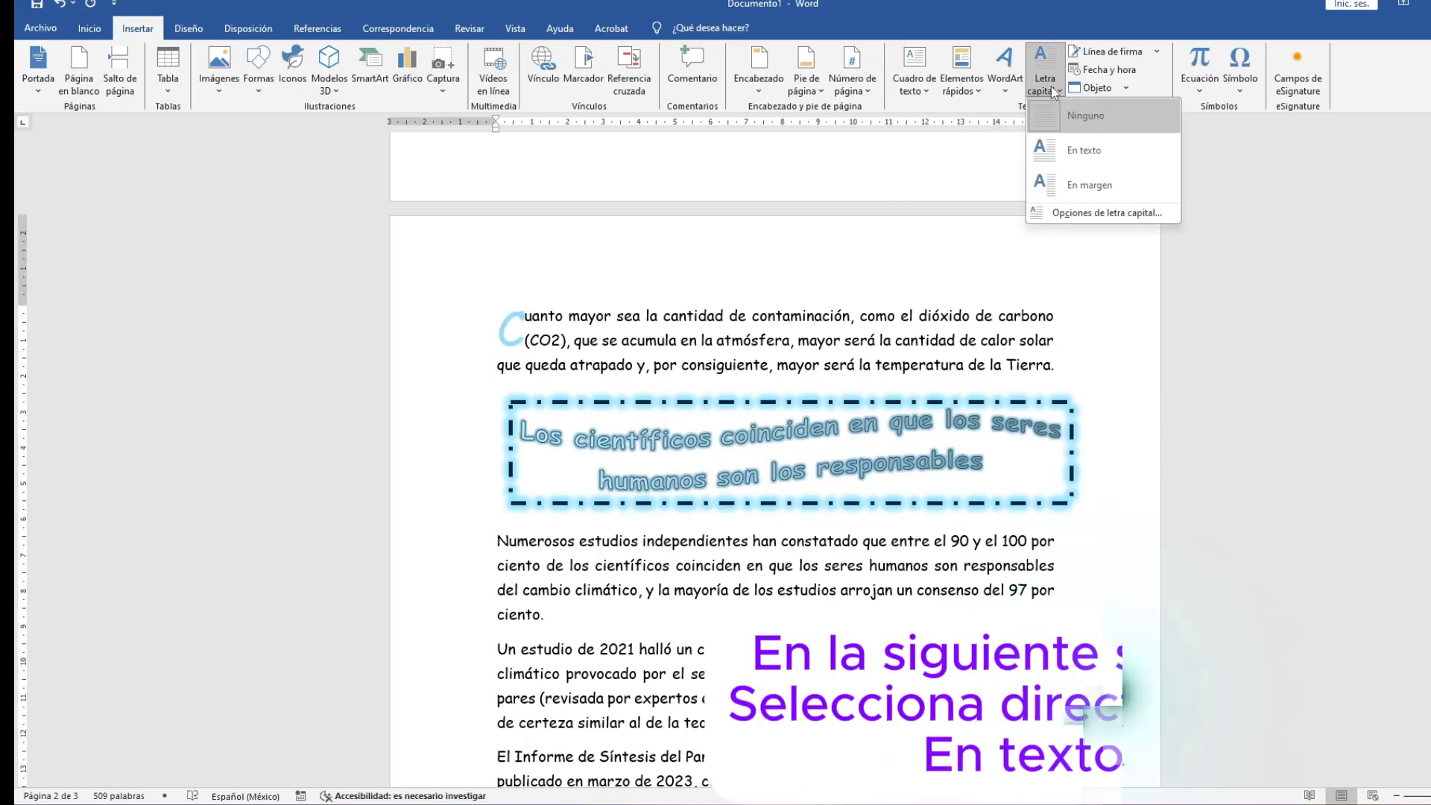
click(1085, 150)
Add default in-text drop caps to the paragraphs starting "Un estudio de 2021" and "El Informe de Síntesis"
scroll(828, 401, down, 2)
scroll(828, 400, down, 1)
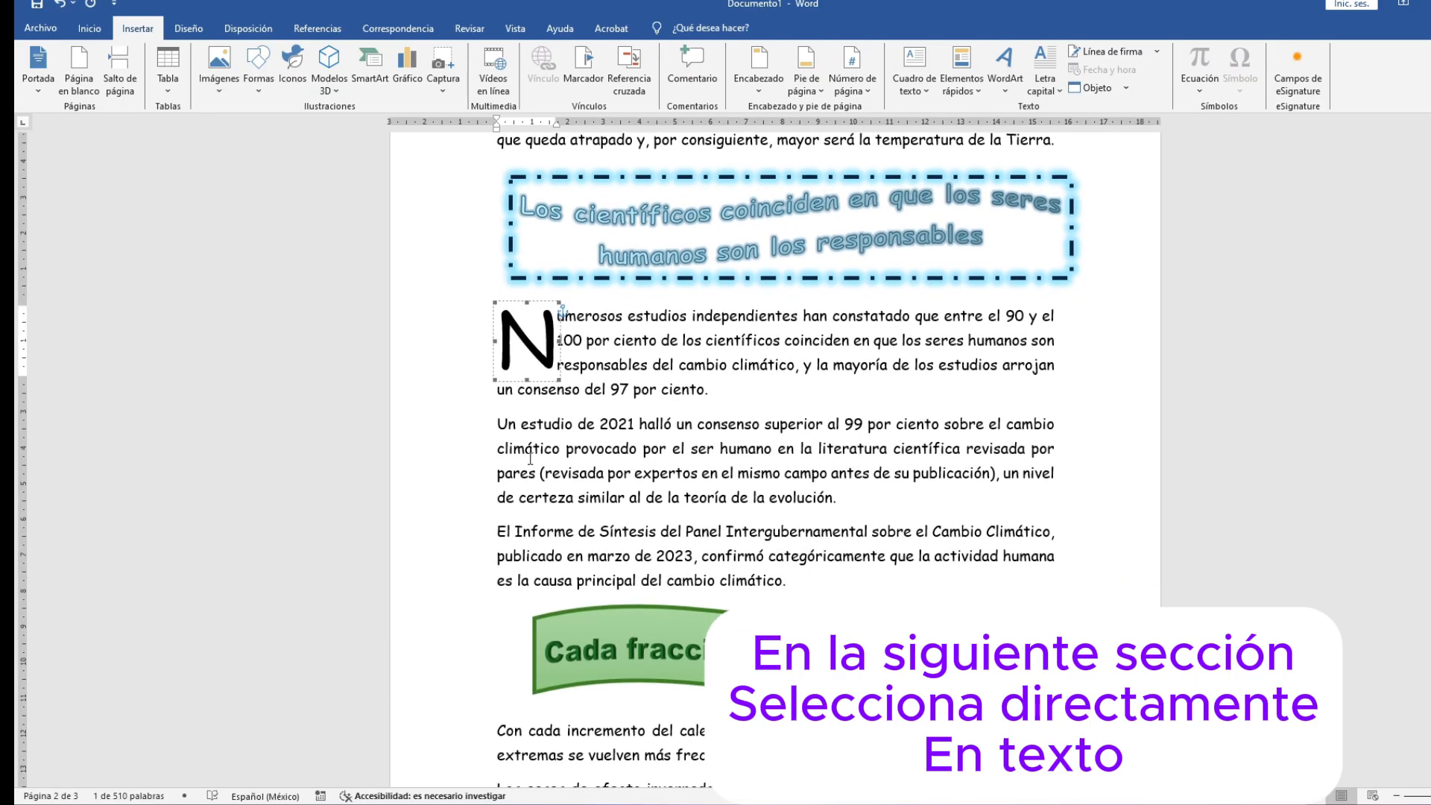
click(770, 384)
click(1045, 75)
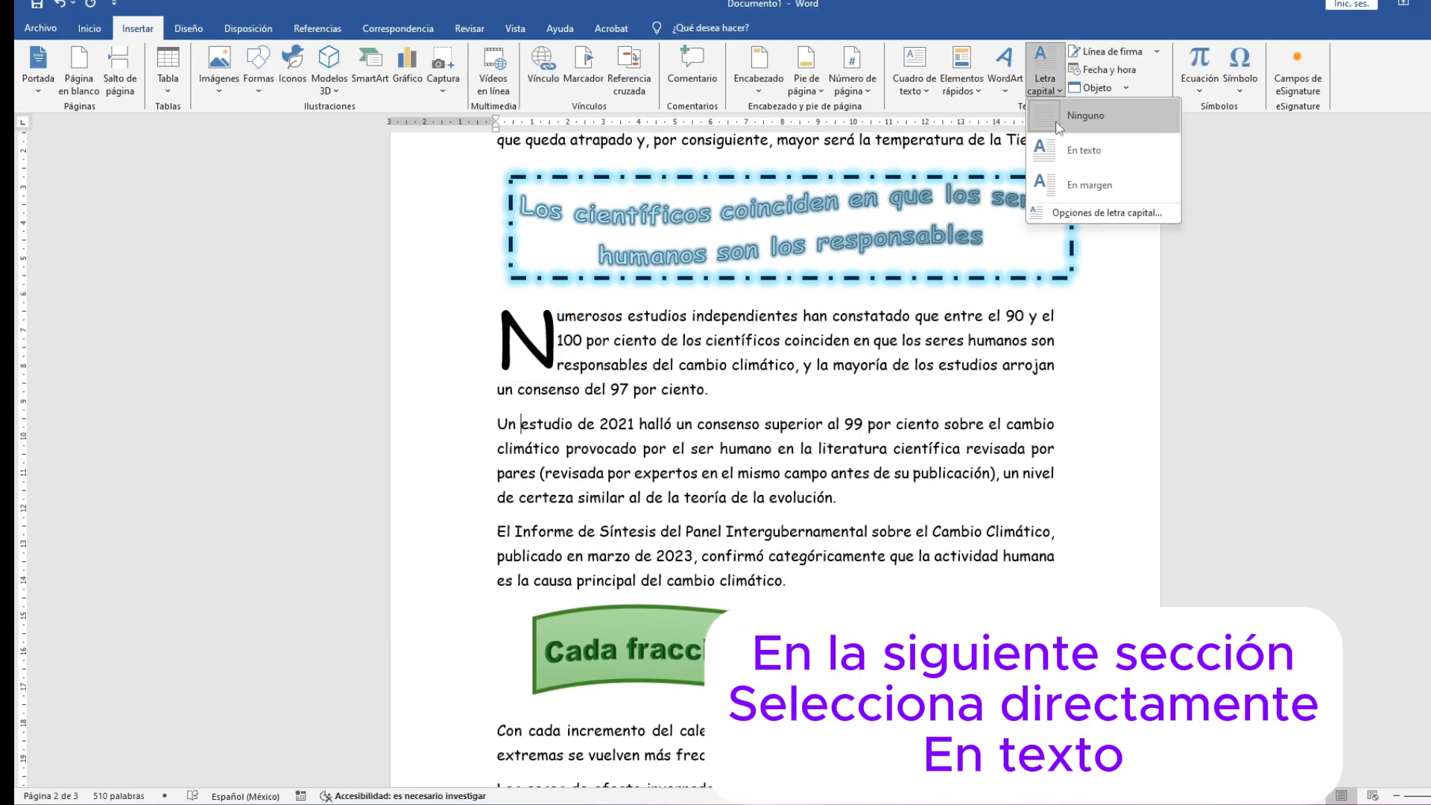
click(1085, 149)
click(541, 534)
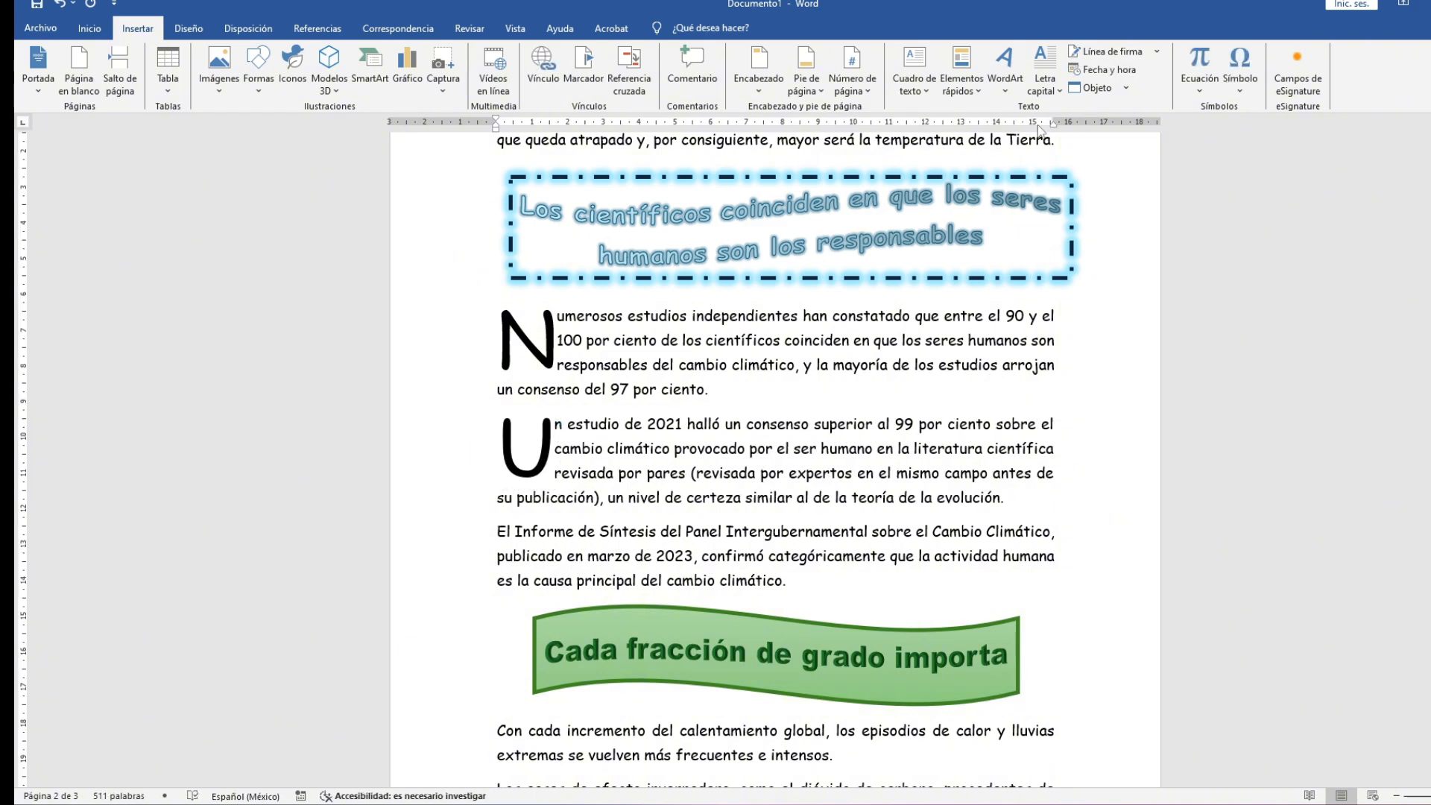
click(1045, 75)
click(1077, 167)
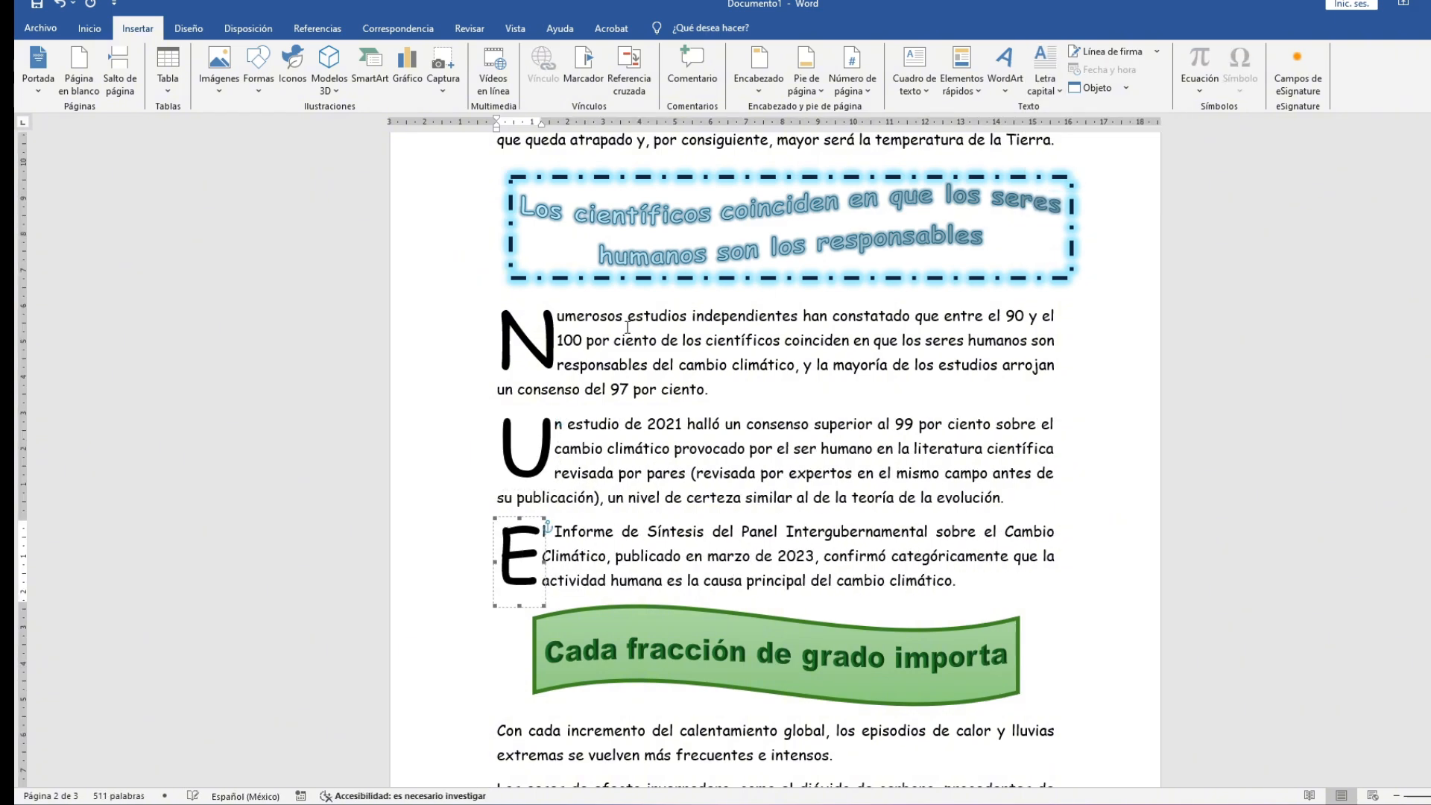
Colour the drop caps "N", "U" and "E" under the scientists heading with the dark teal-blue font colour
click(505, 346)
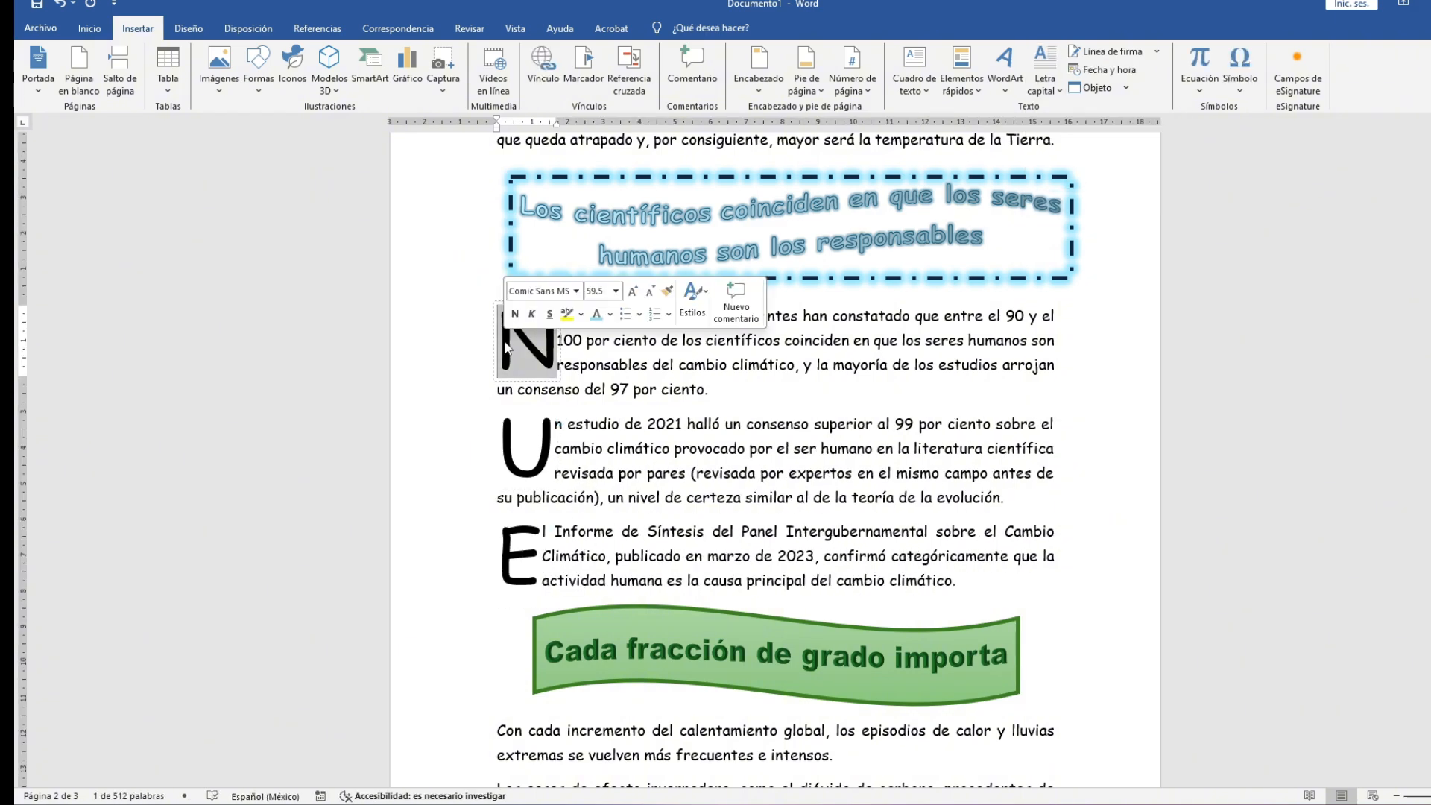
click(611, 314)
click(713, 406)
click(541, 464)
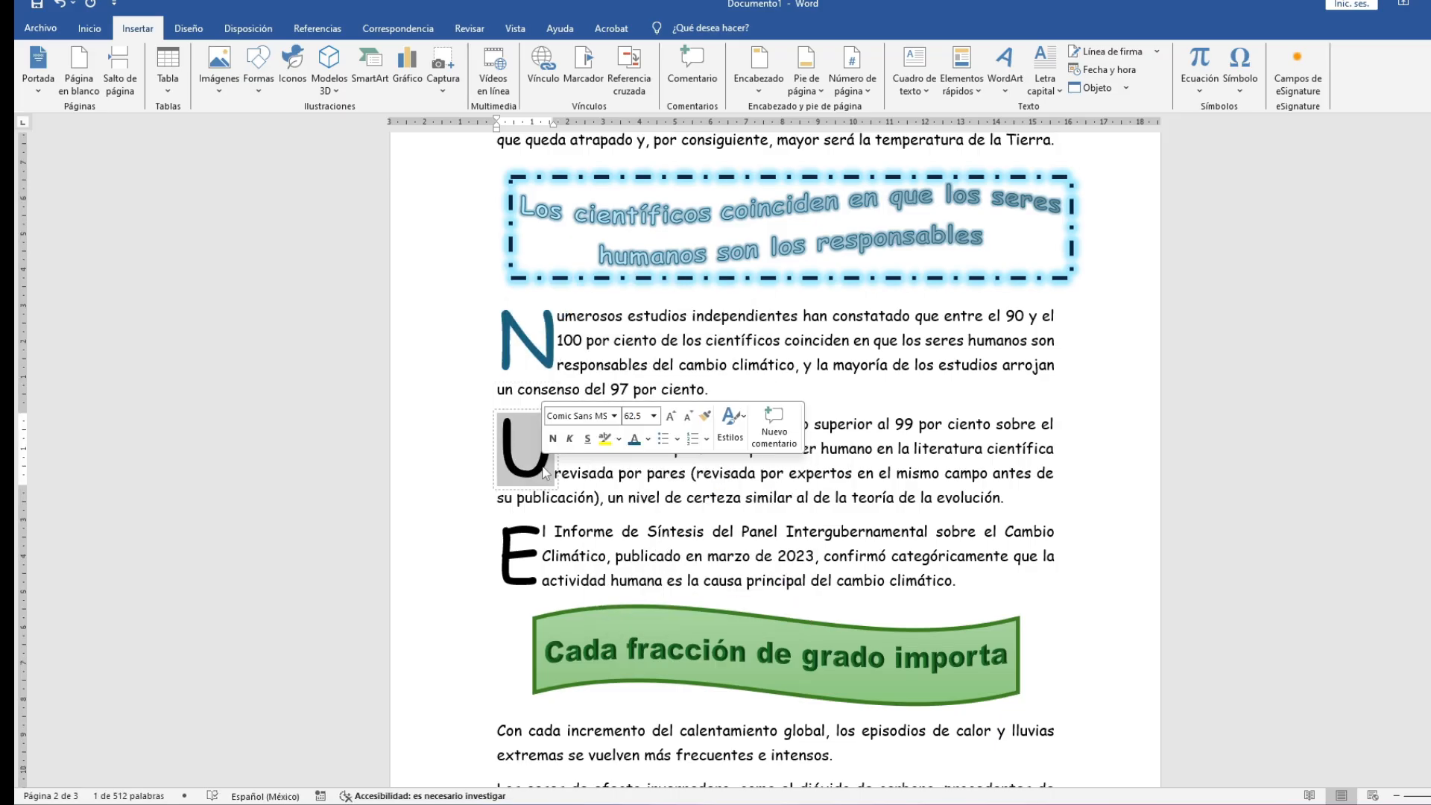
click(634, 443)
click(529, 543)
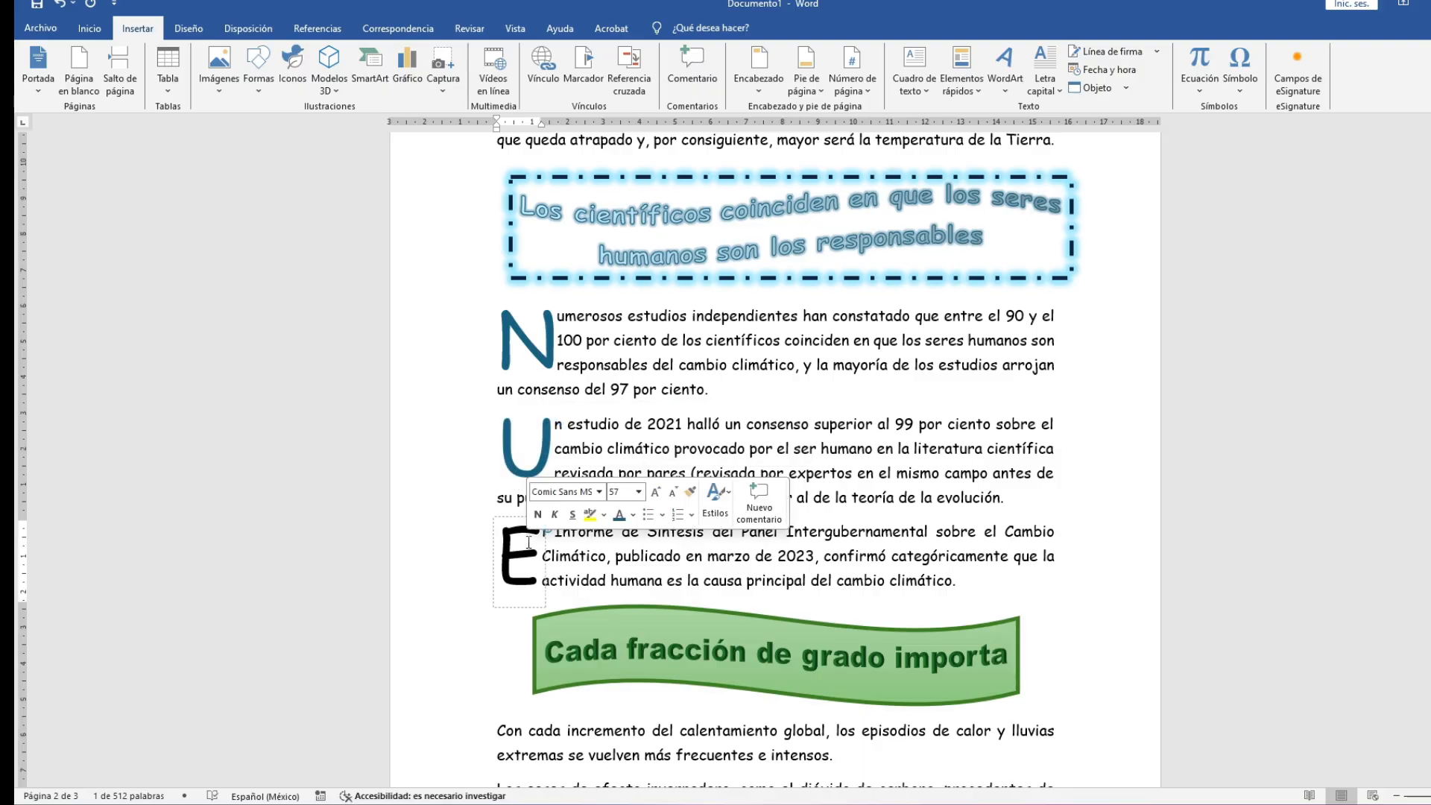
click(624, 517)
Add an in-text drop cap spanning 2 lines to the paragraph starting "Con cada incremento"
scroll(581, 514, down, 3)
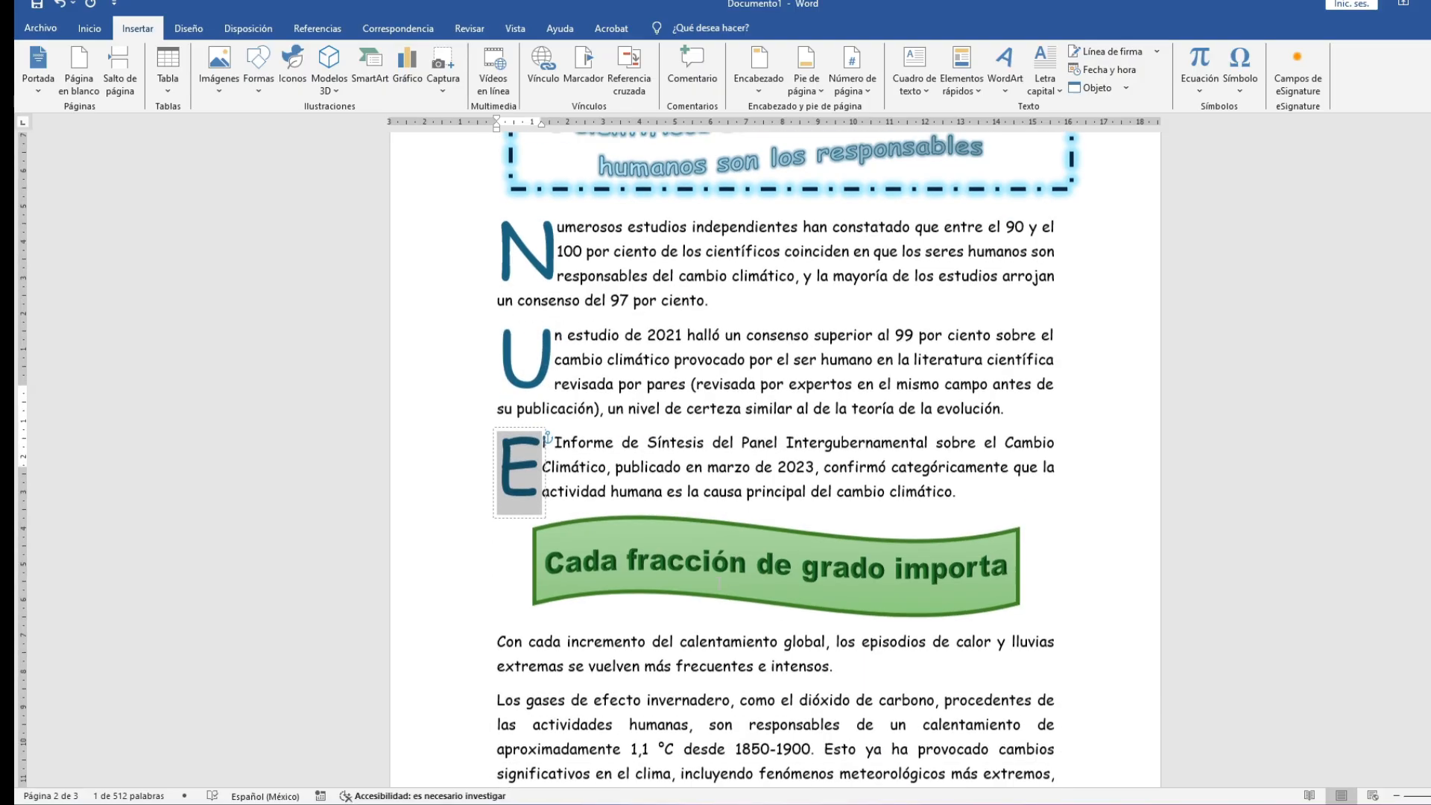
click(534, 512)
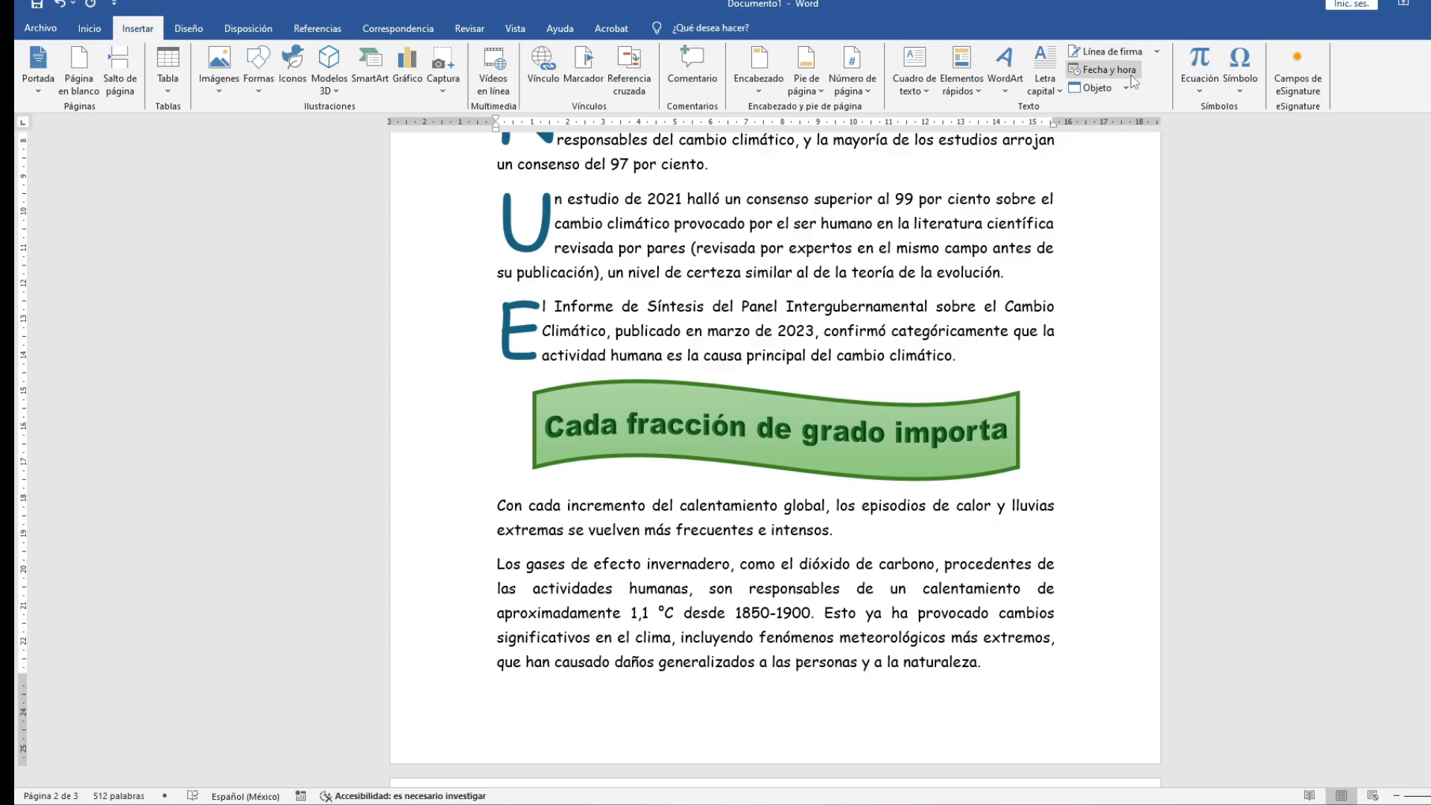
click(1045, 78)
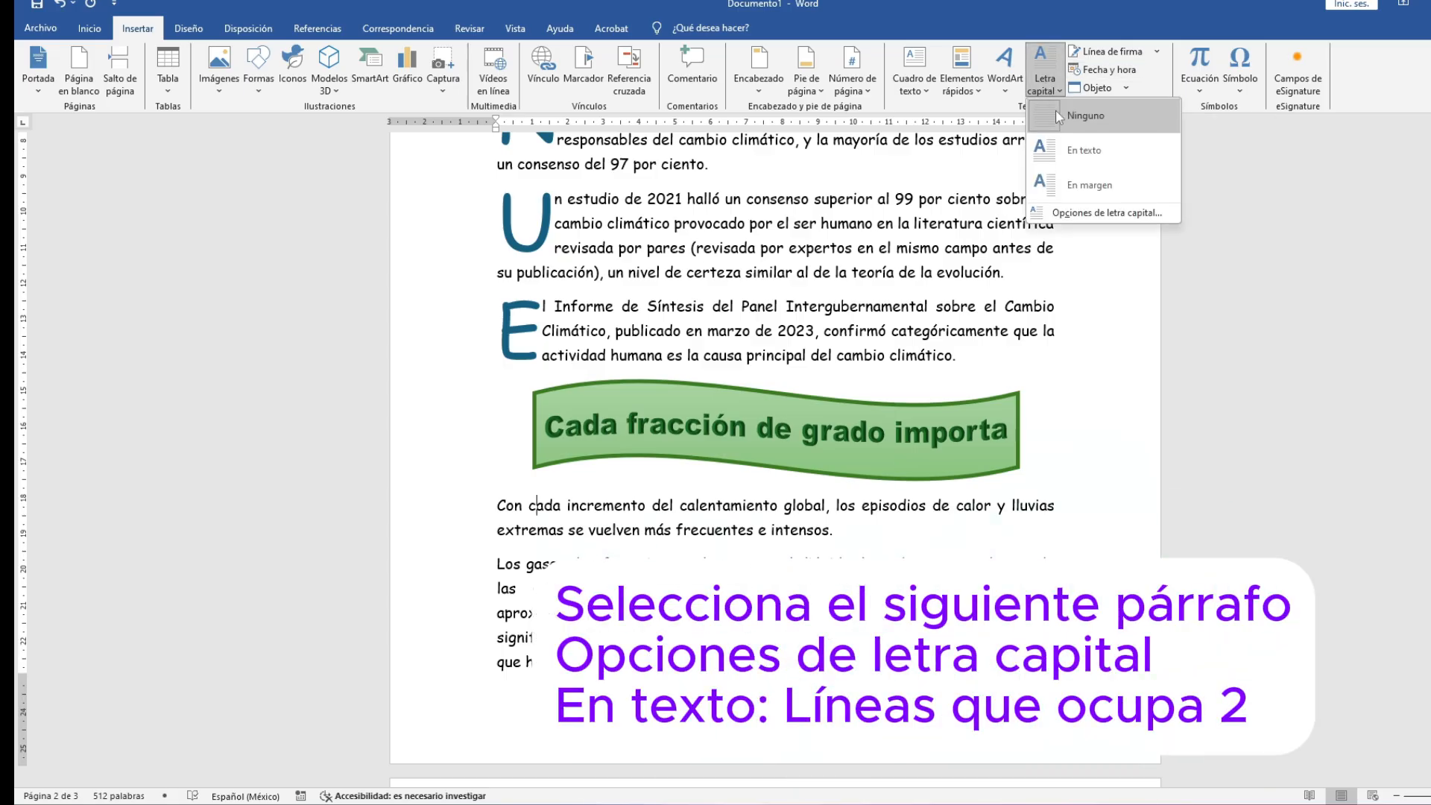
click(1074, 213)
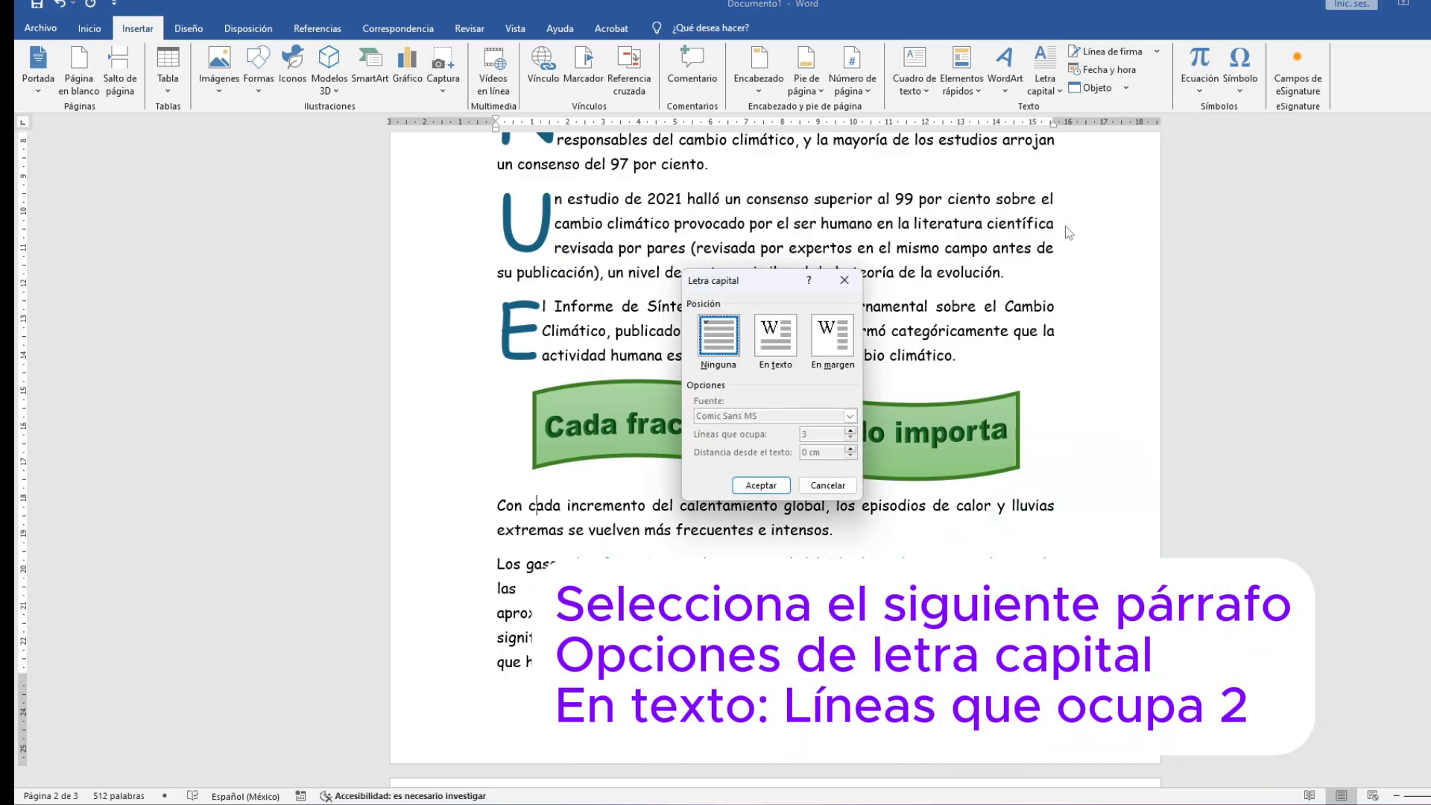
click(769, 340)
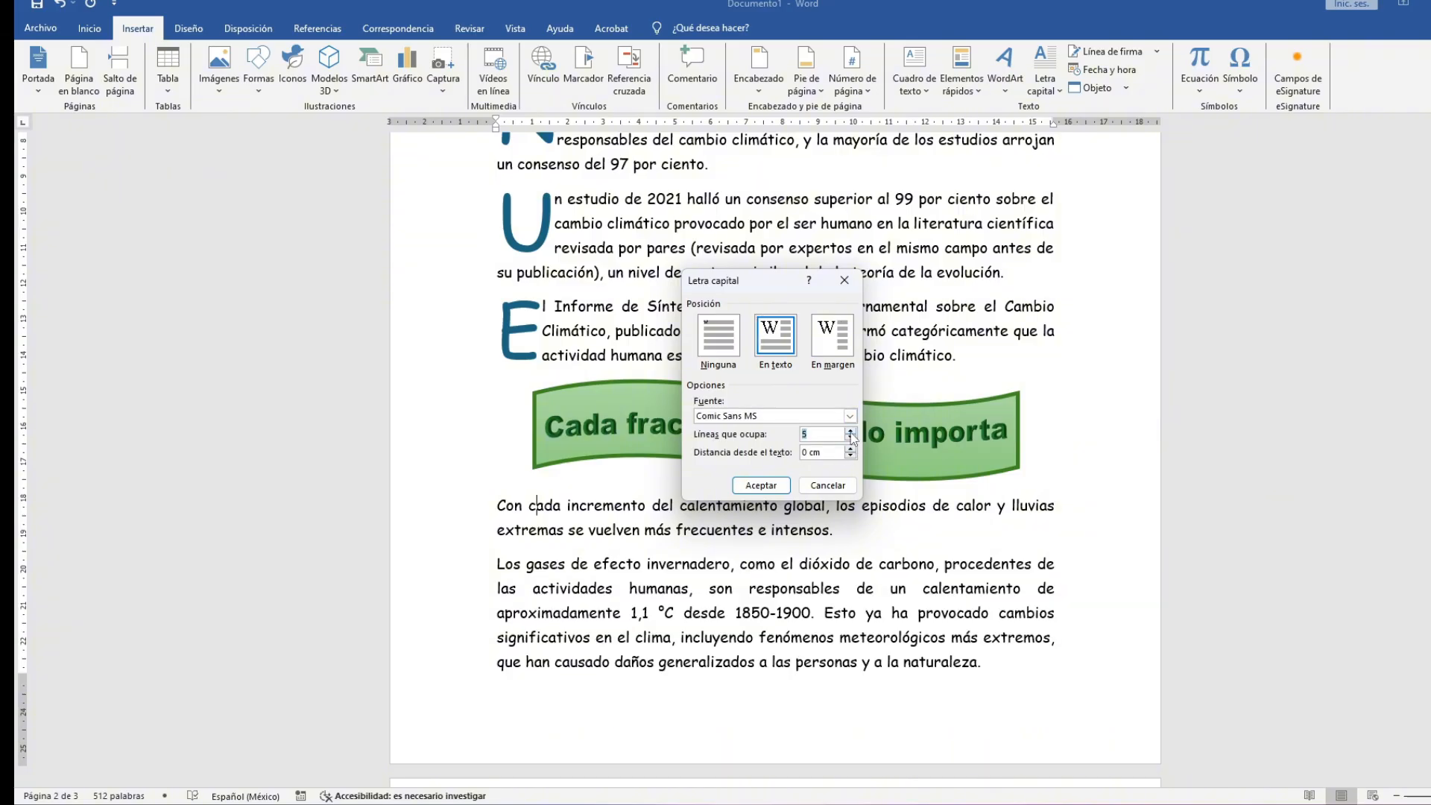
click(775, 485)
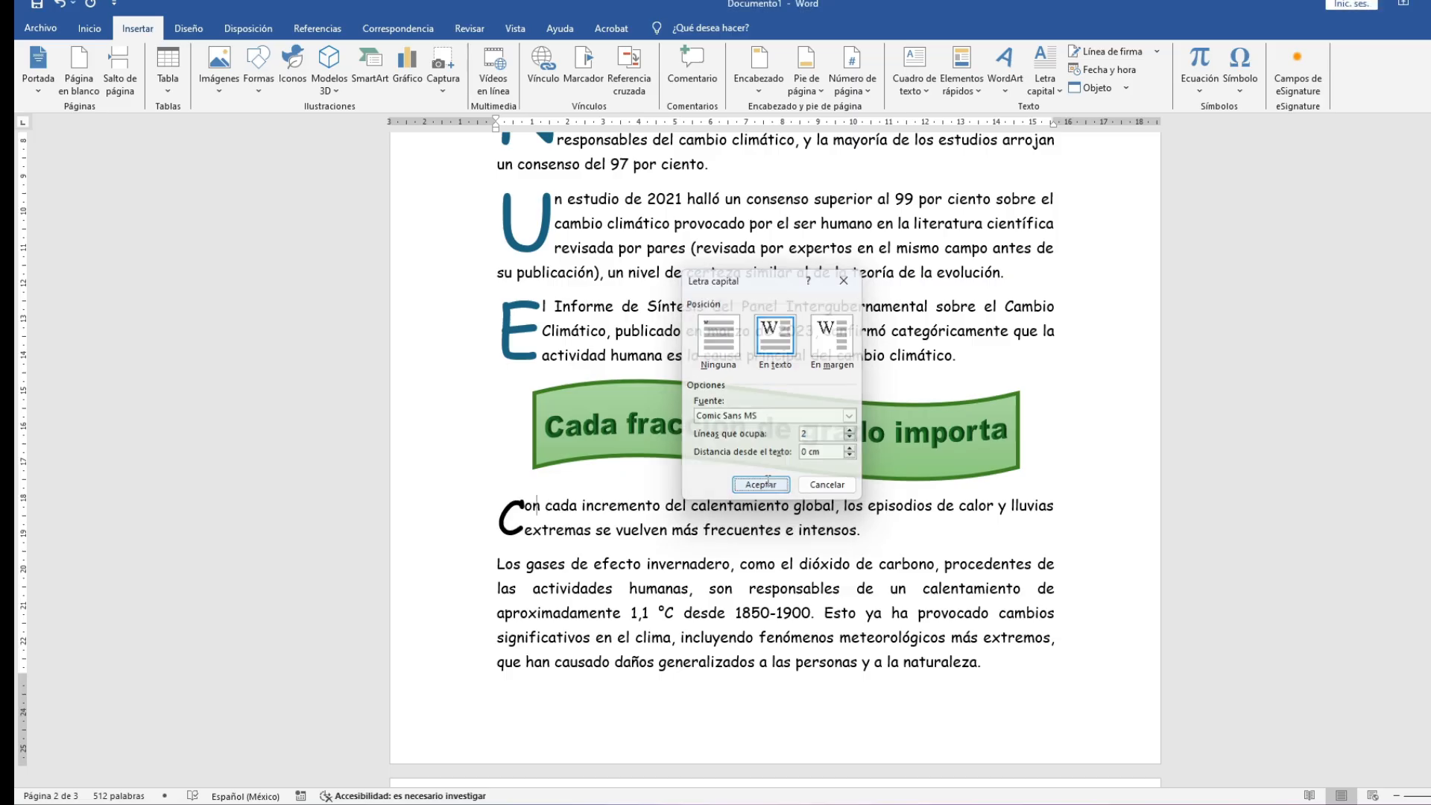
Add an in-text drop cap spanning 2 lines to the paragraph starting "Los gases de efecto invernadero"
click(524, 605)
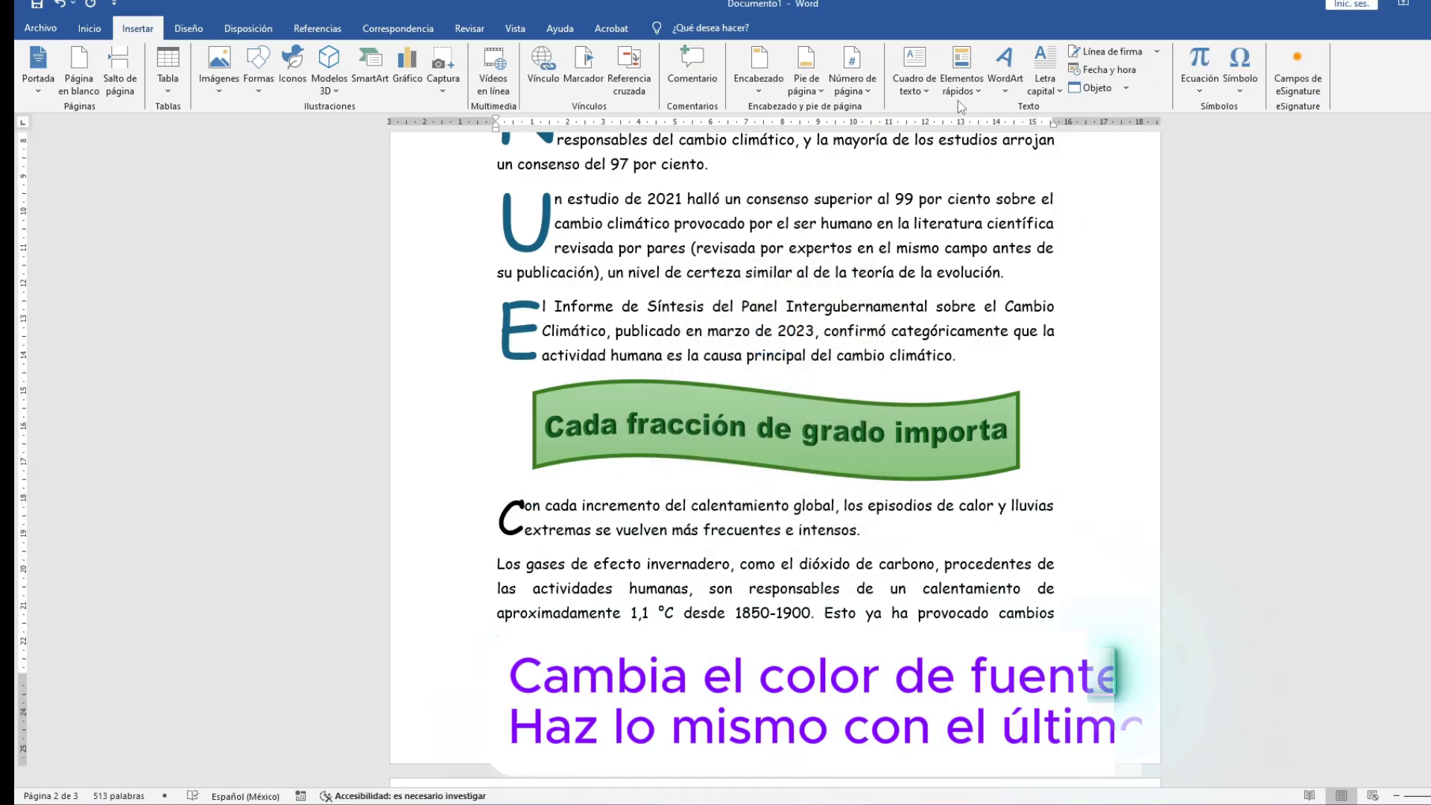
click(1045, 75)
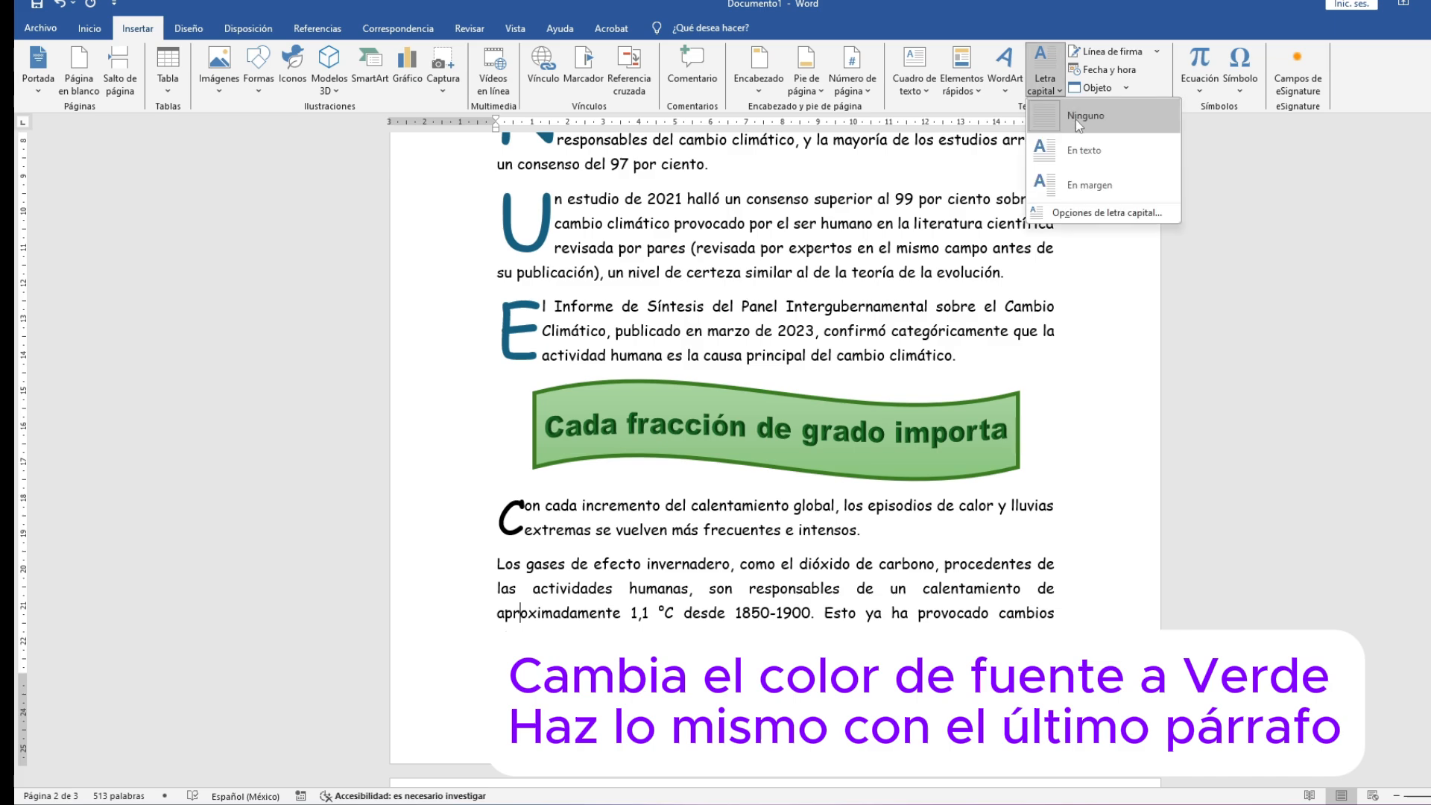
click(1094, 212)
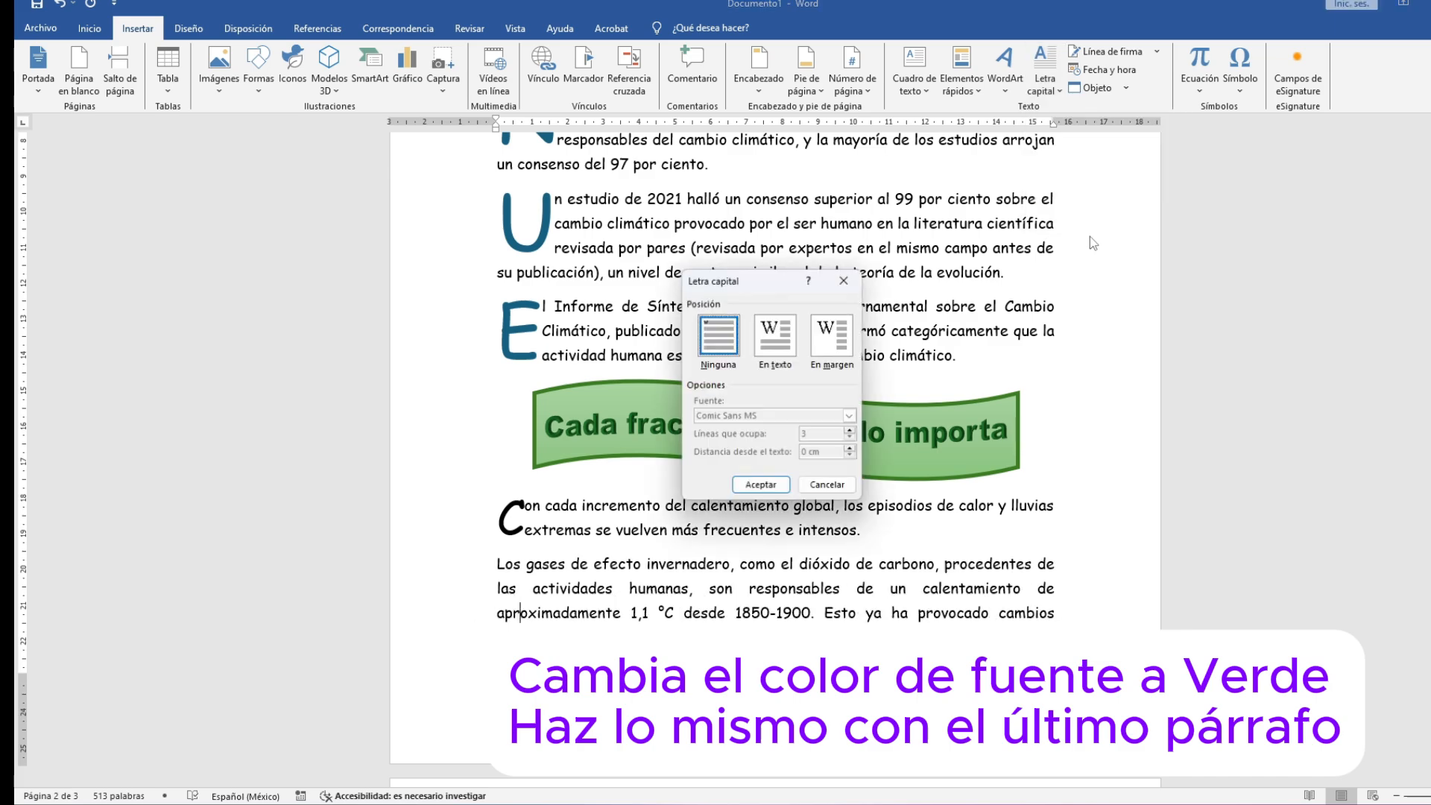
click(786, 348)
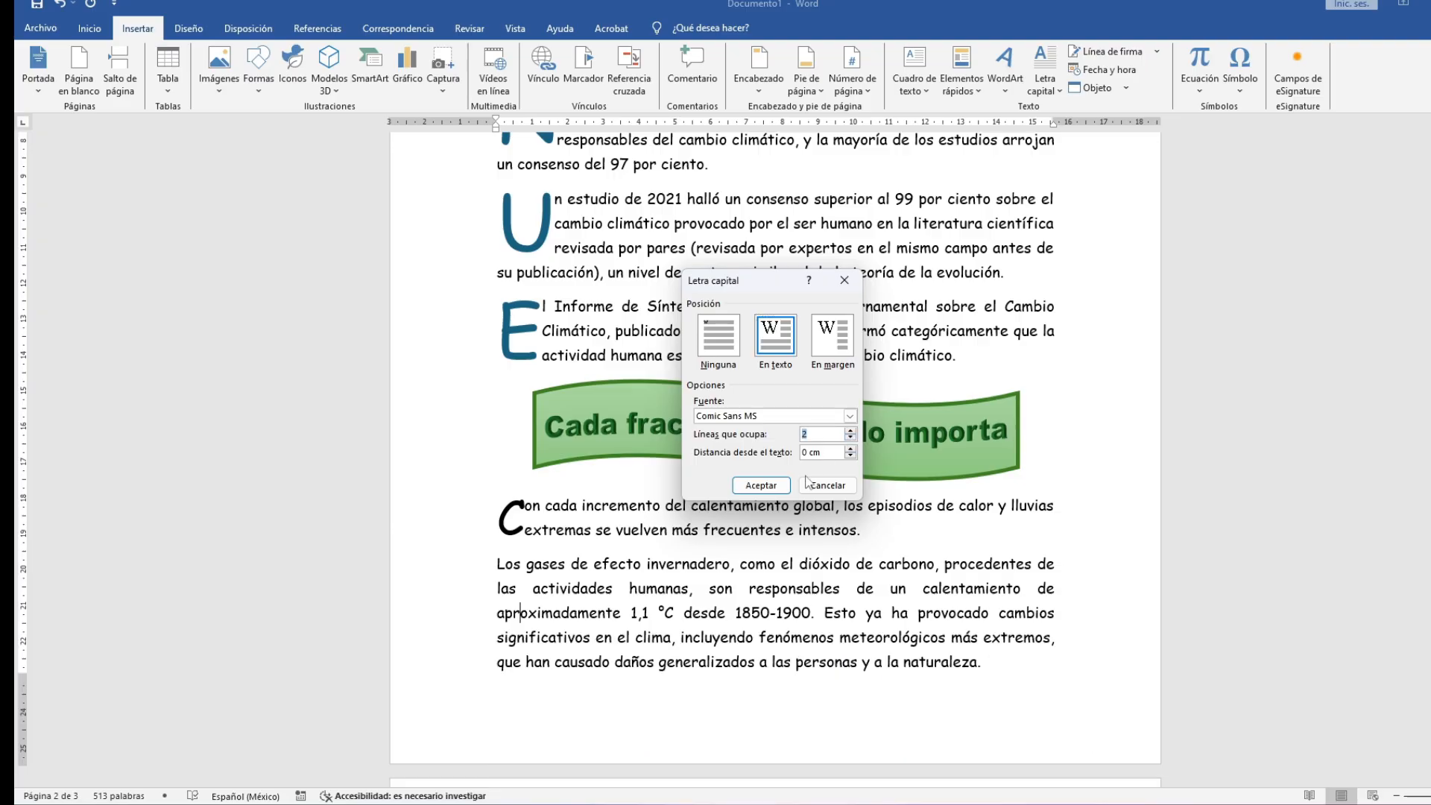
click(761, 485)
Select the drop cap "C" of the "Con cada incremento" paragraph and open its font colour choices
click(512, 523)
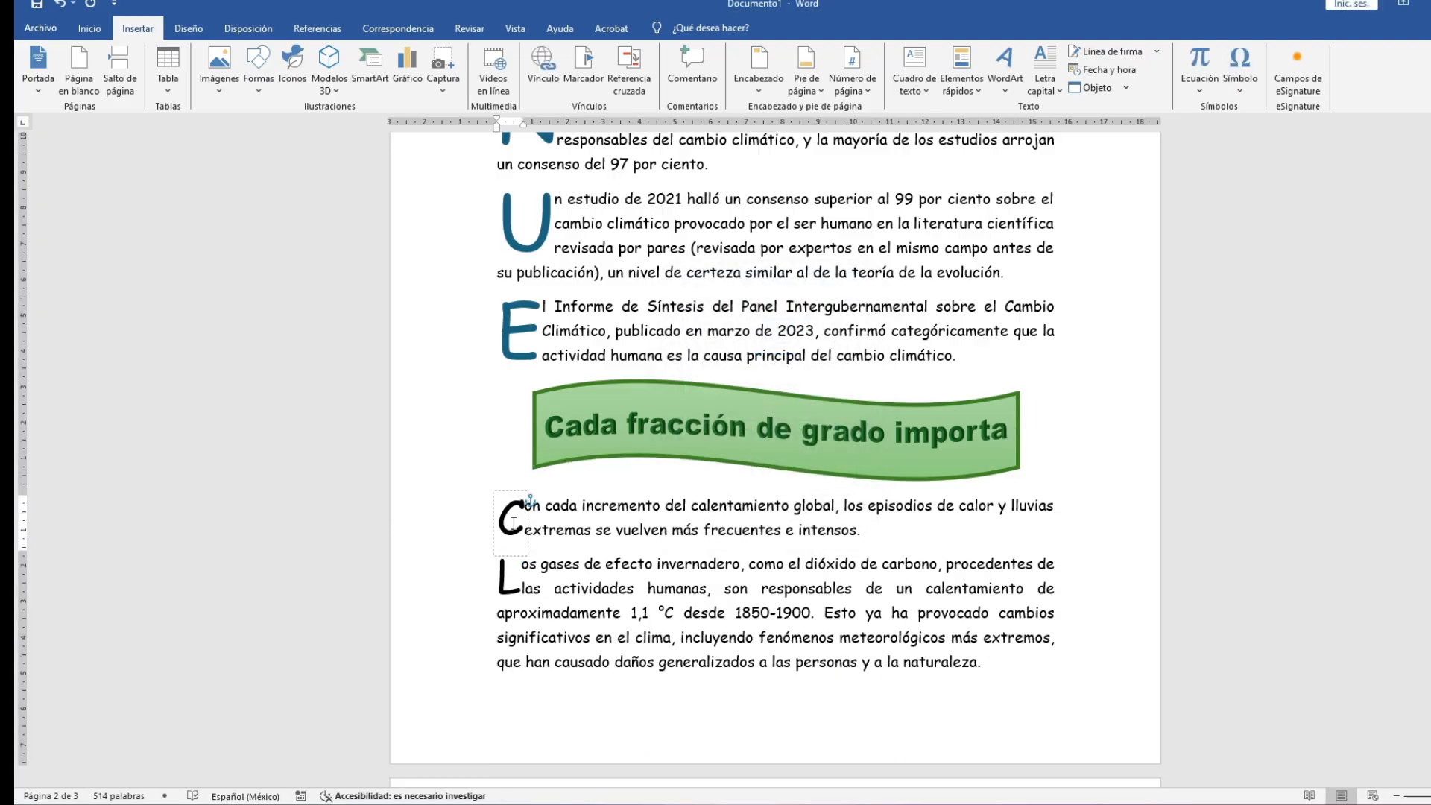
double_click(513, 523)
click(619, 496)
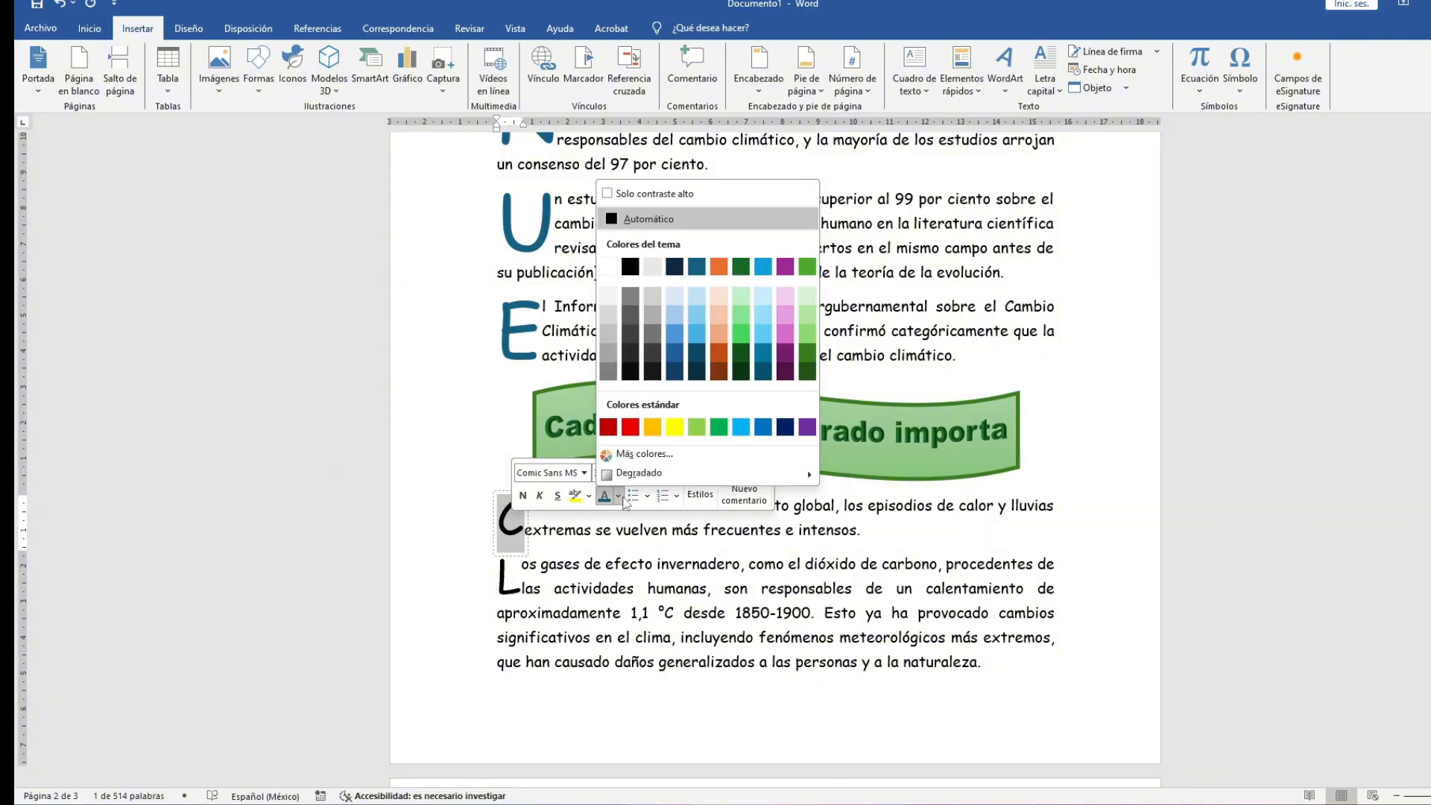